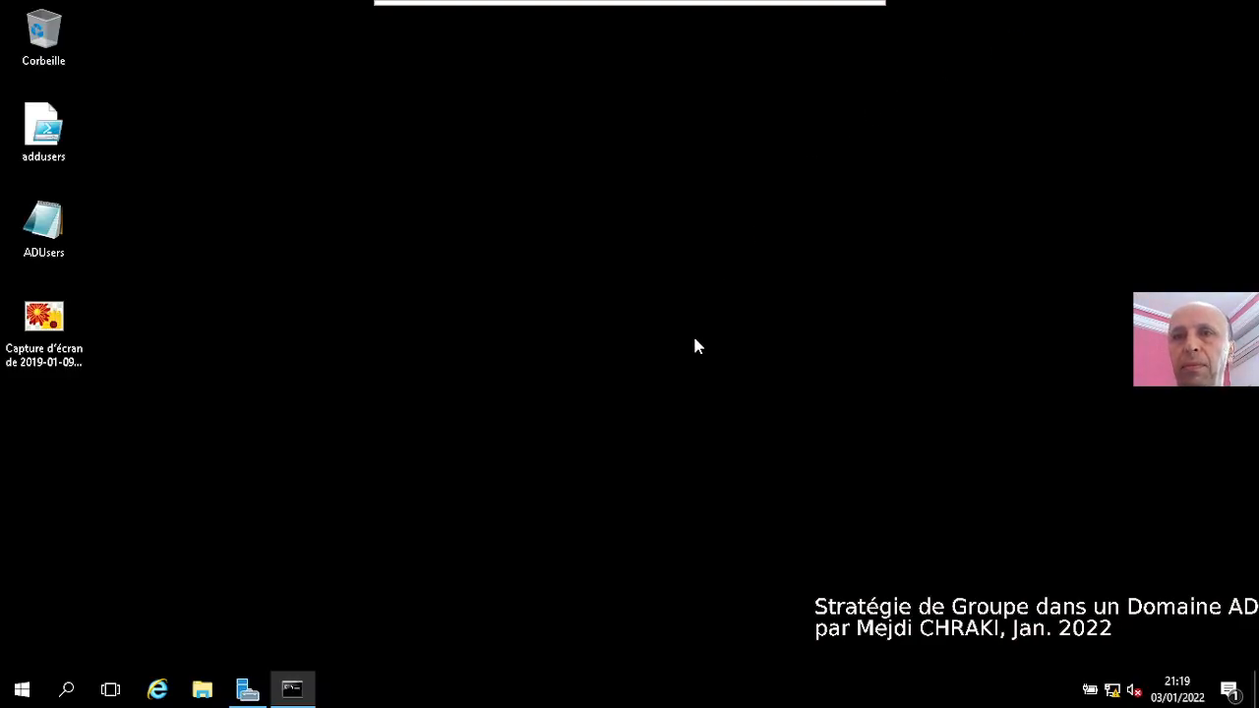
# - Review the contents of Commerciale, DSI, Financiere and Computers under hannibal.lan in Active Directory Users and Computers, and close the console
pyautogui.click(246, 692)
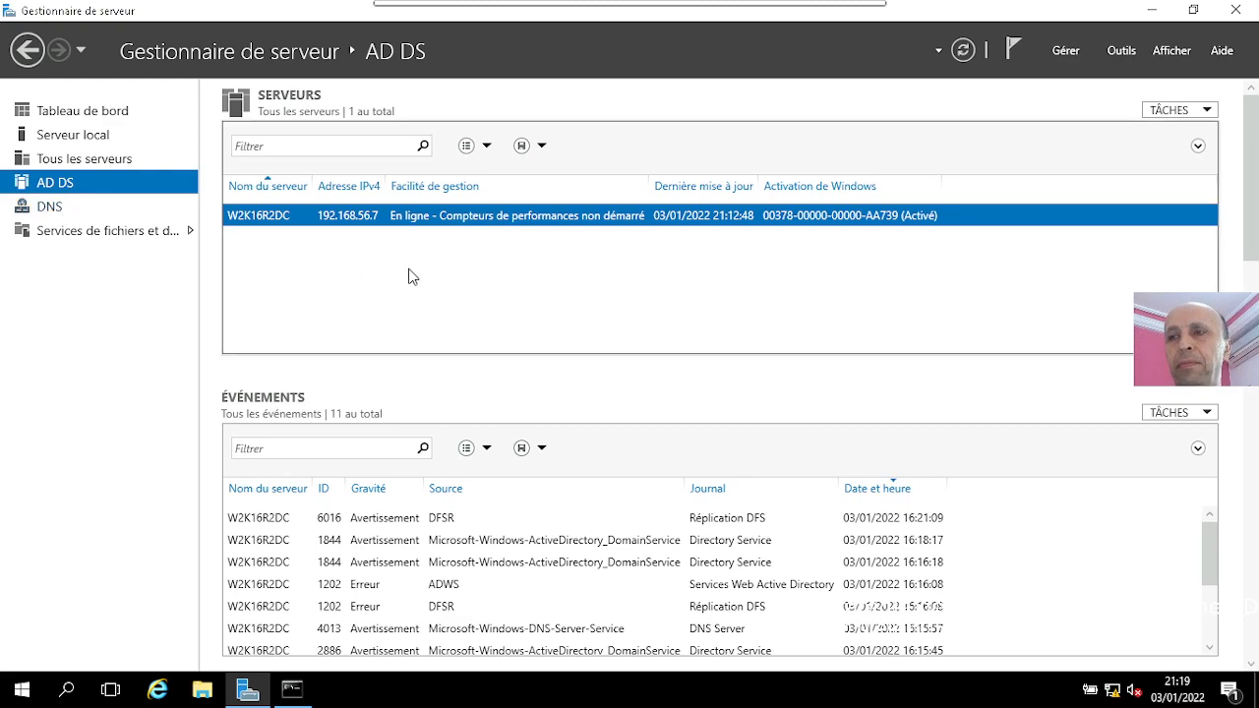
pyautogui.click(1123, 51)
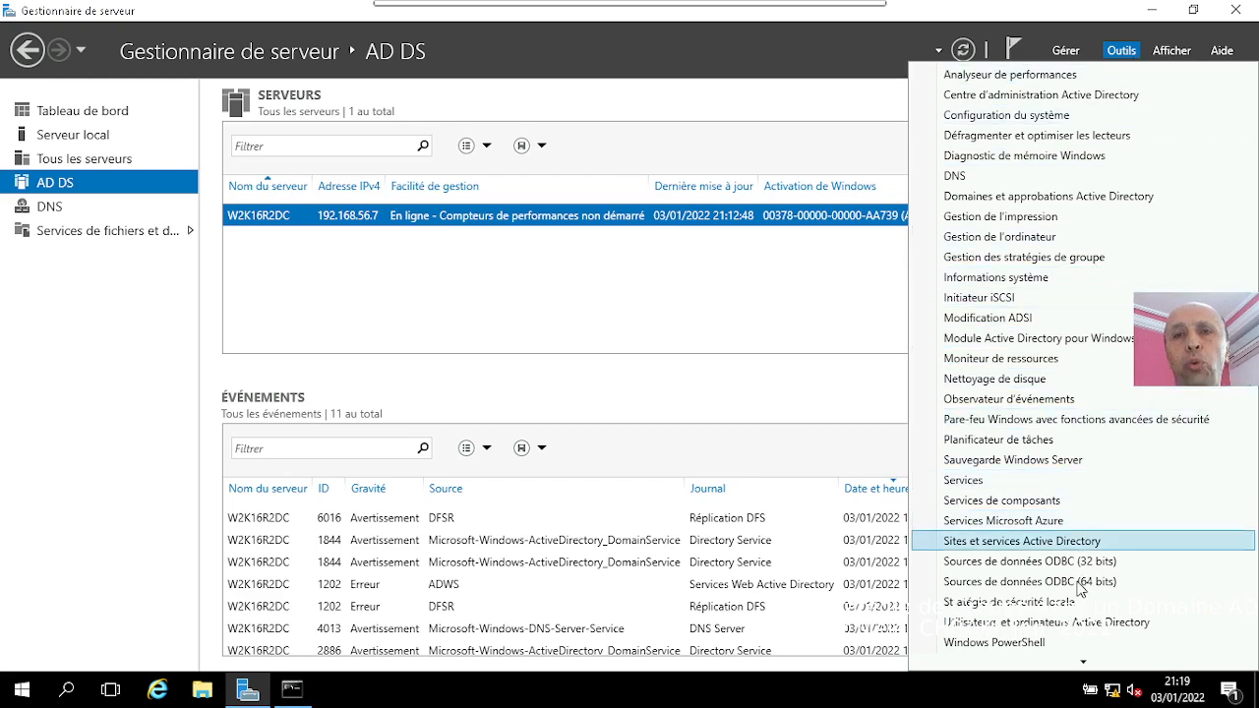
pyautogui.click(1008, 626)
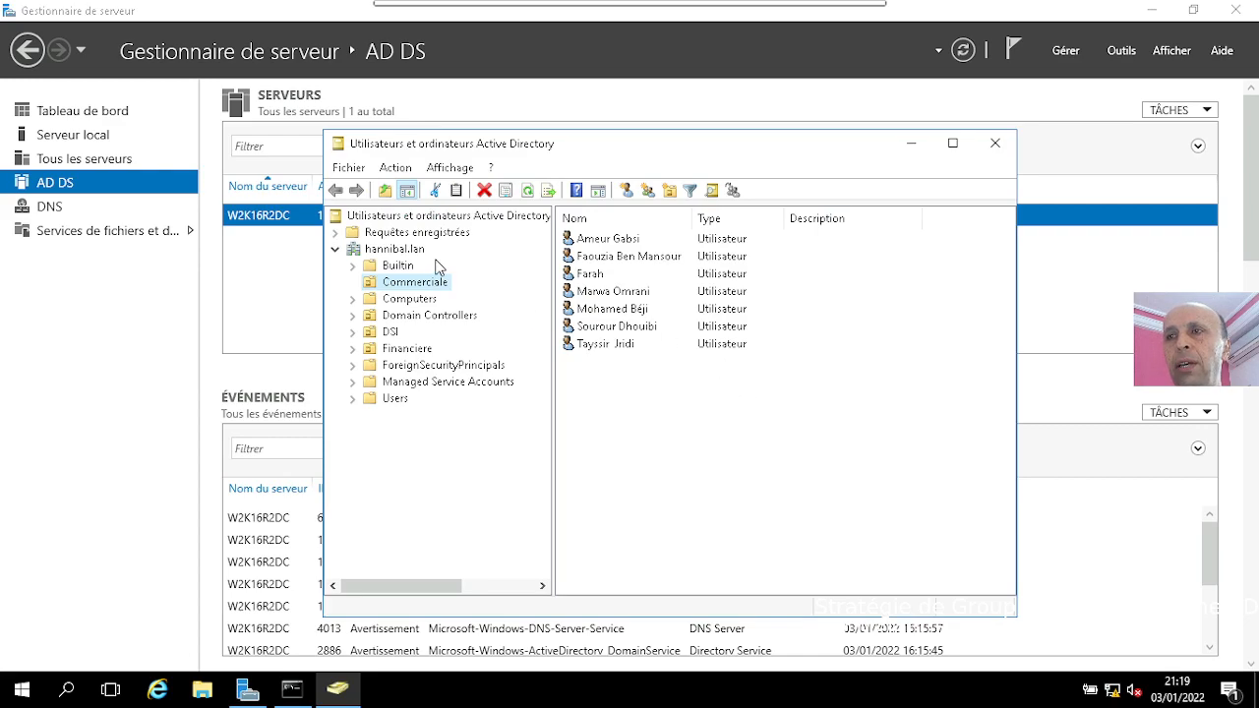
pyautogui.click(398, 253)
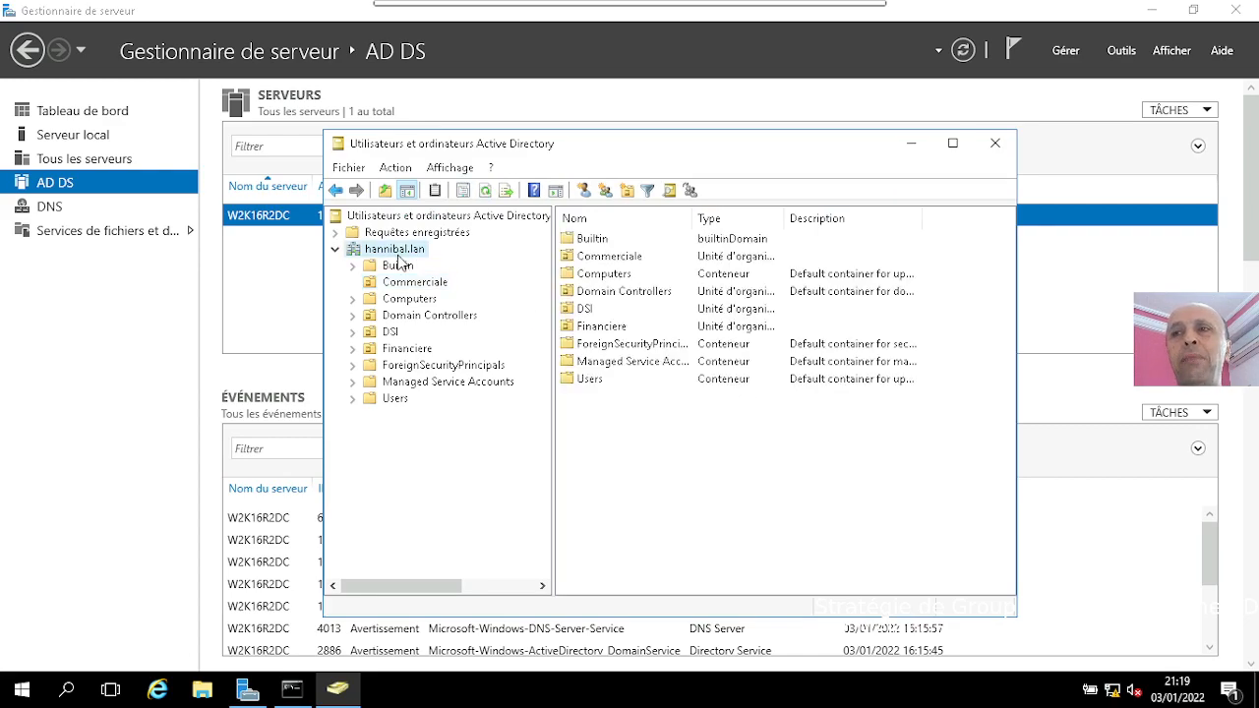
pyautogui.click(436, 291)
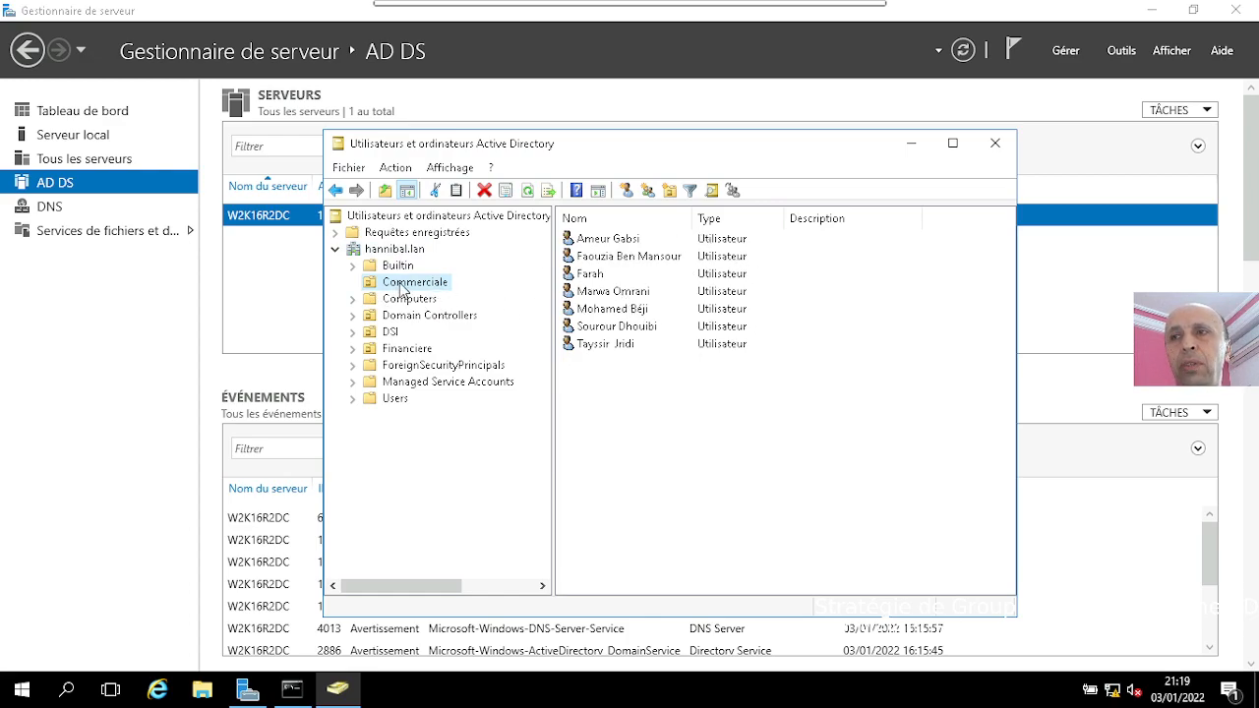
pyautogui.click(396, 334)
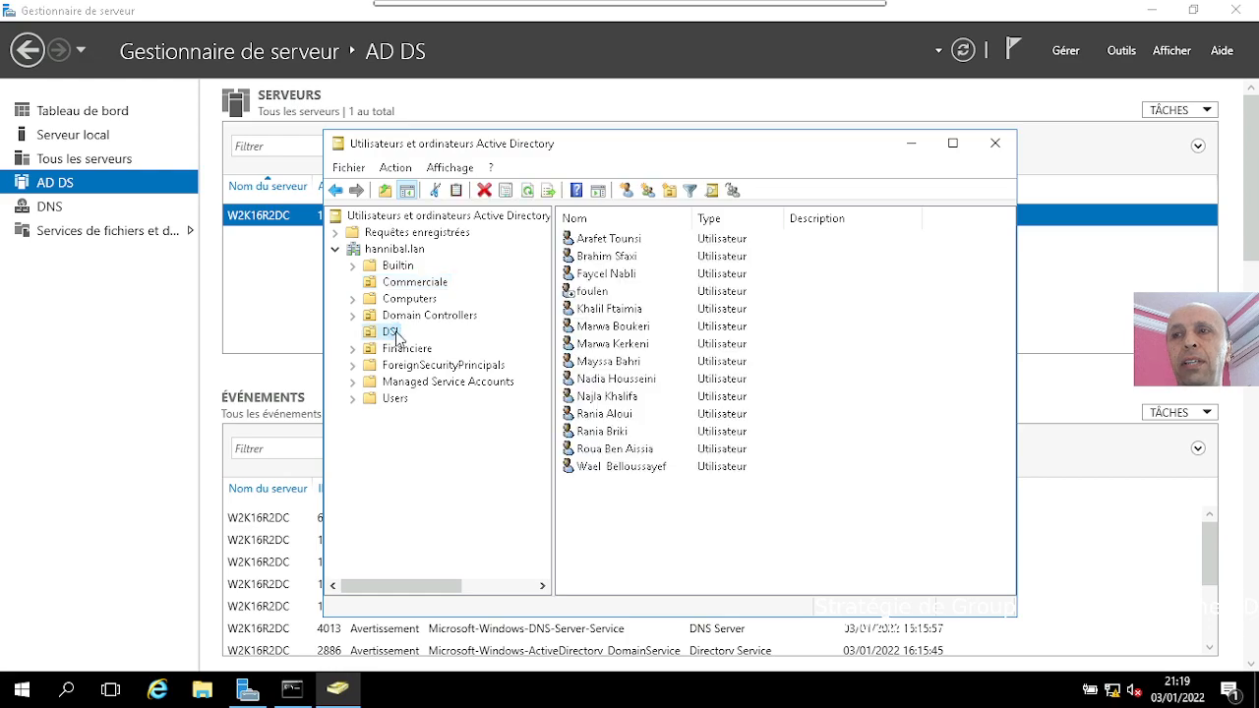
pyautogui.click(411, 351)
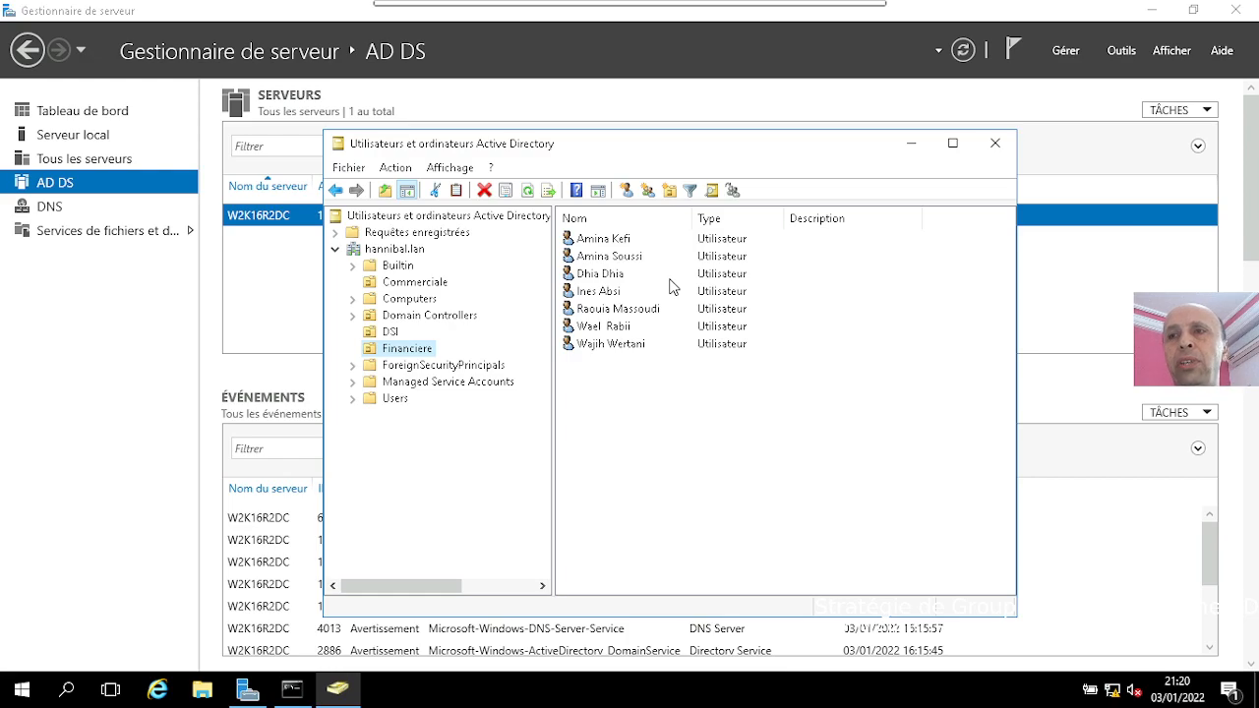
pyautogui.click(390, 334)
pyautogui.click(411, 305)
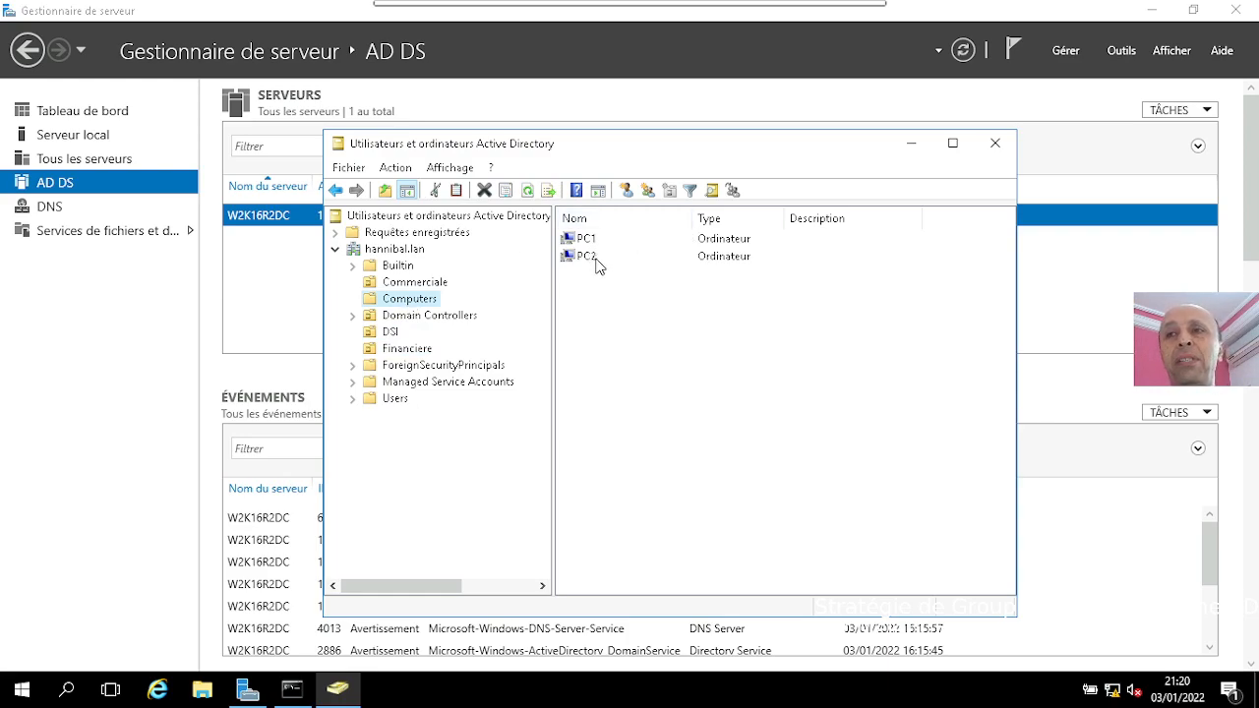
pyautogui.click(996, 143)
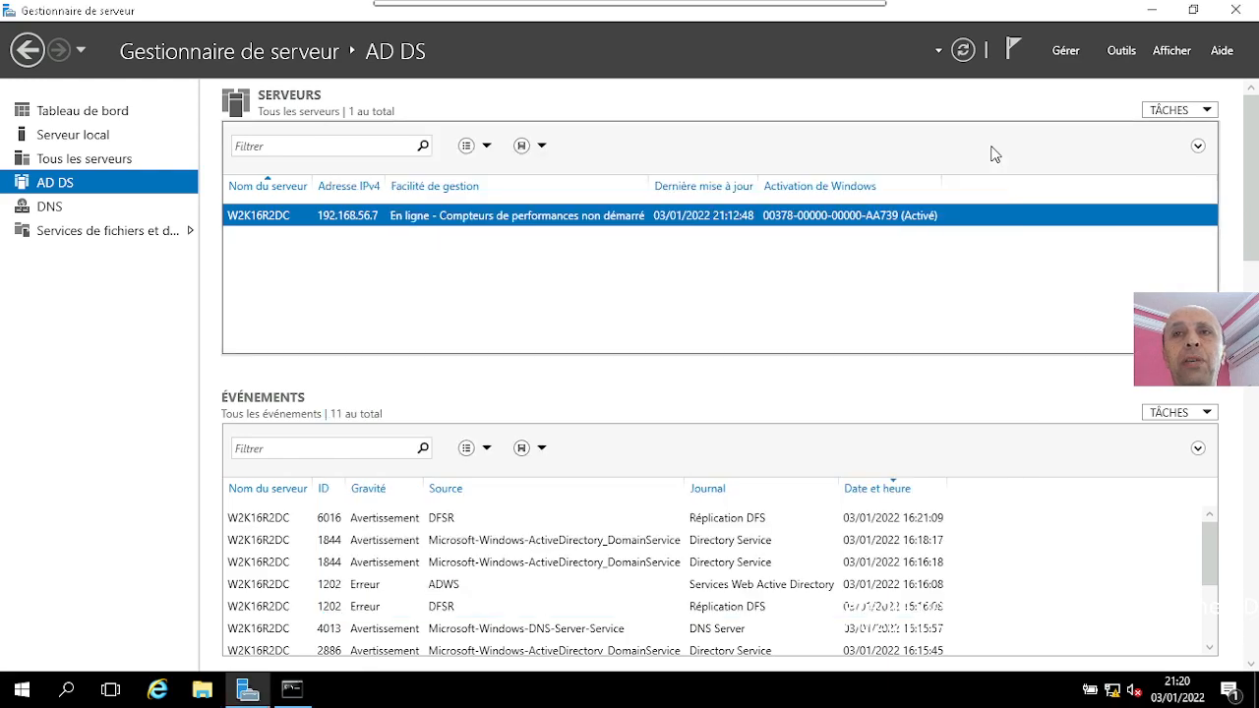
# - Open the Group Policy Management console and expand the hannibal.lan forest down to its domain's organizational units, widening the tree to show full names
pyautogui.click(1119, 54)
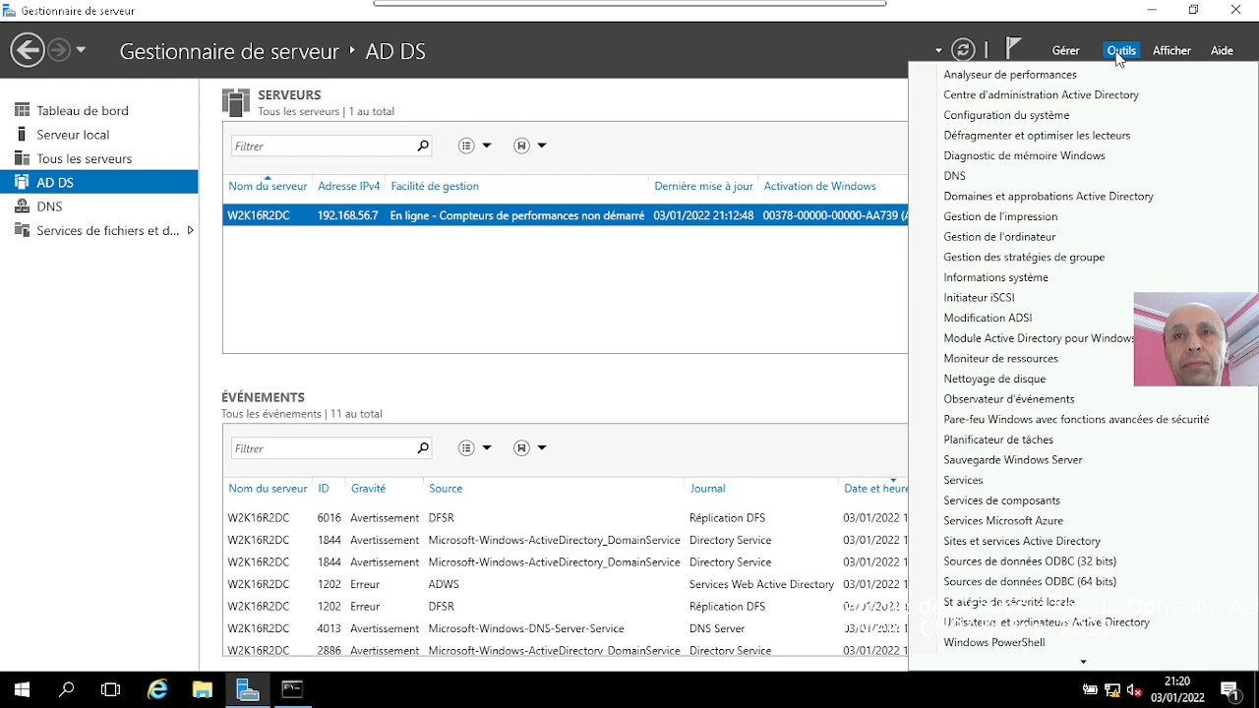
pyautogui.click(1098, 263)
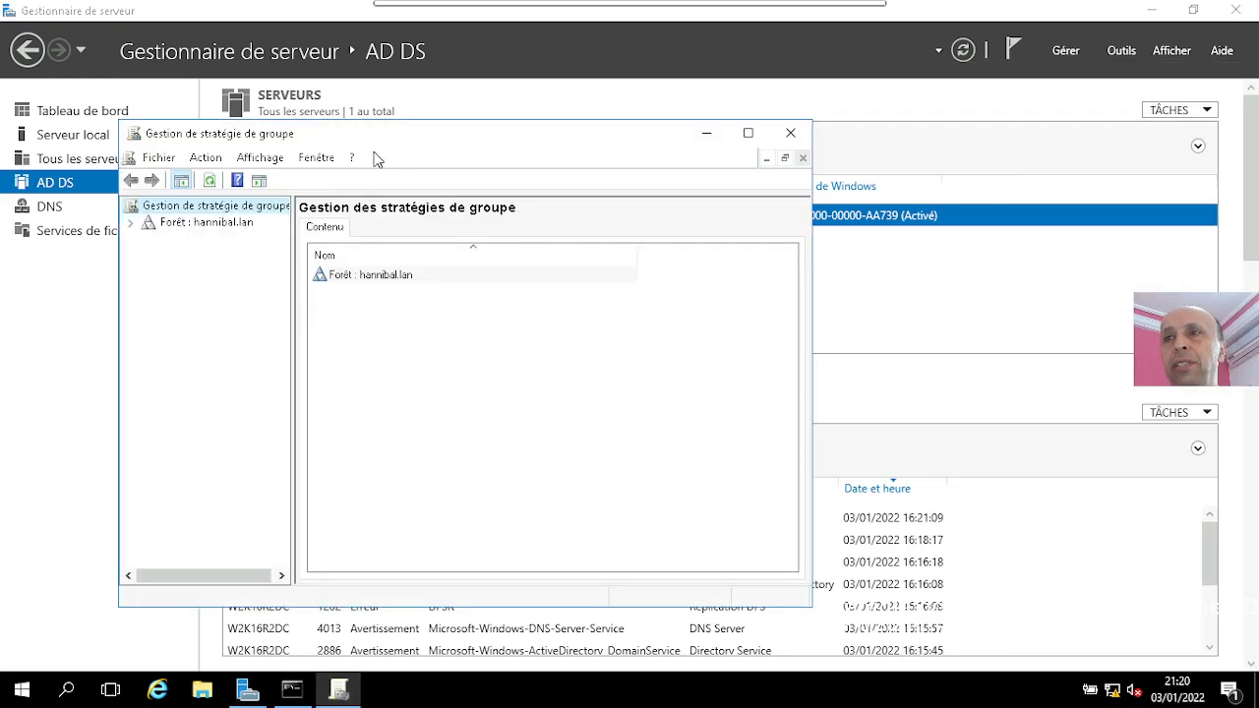
pyautogui.moveTo(360, 139); pyautogui.dragTo(547, 150)
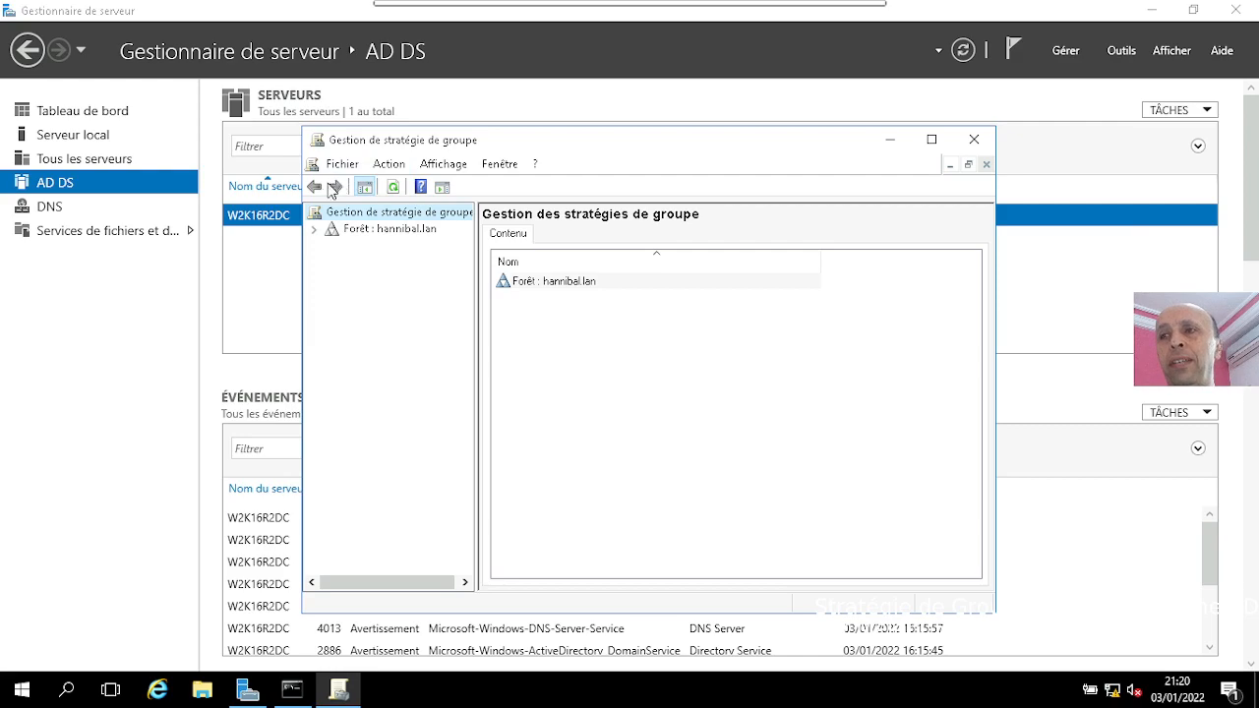
pyautogui.click(315, 229)
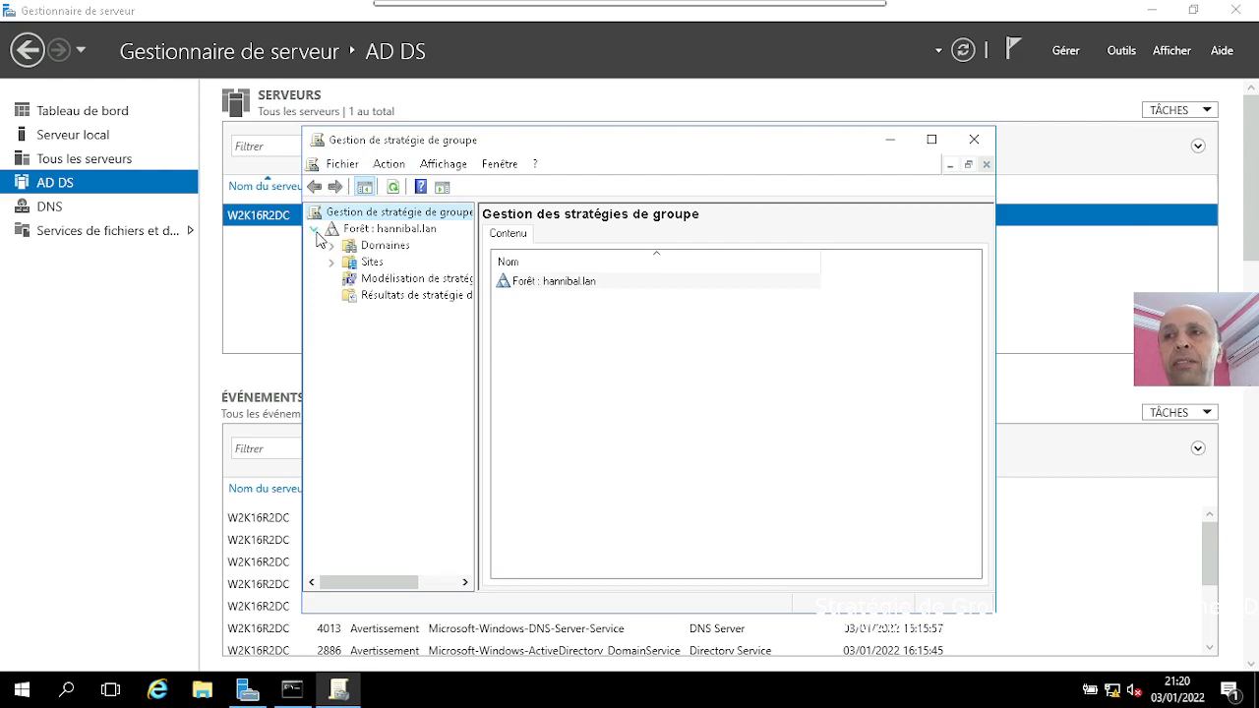
pyautogui.click(371, 248)
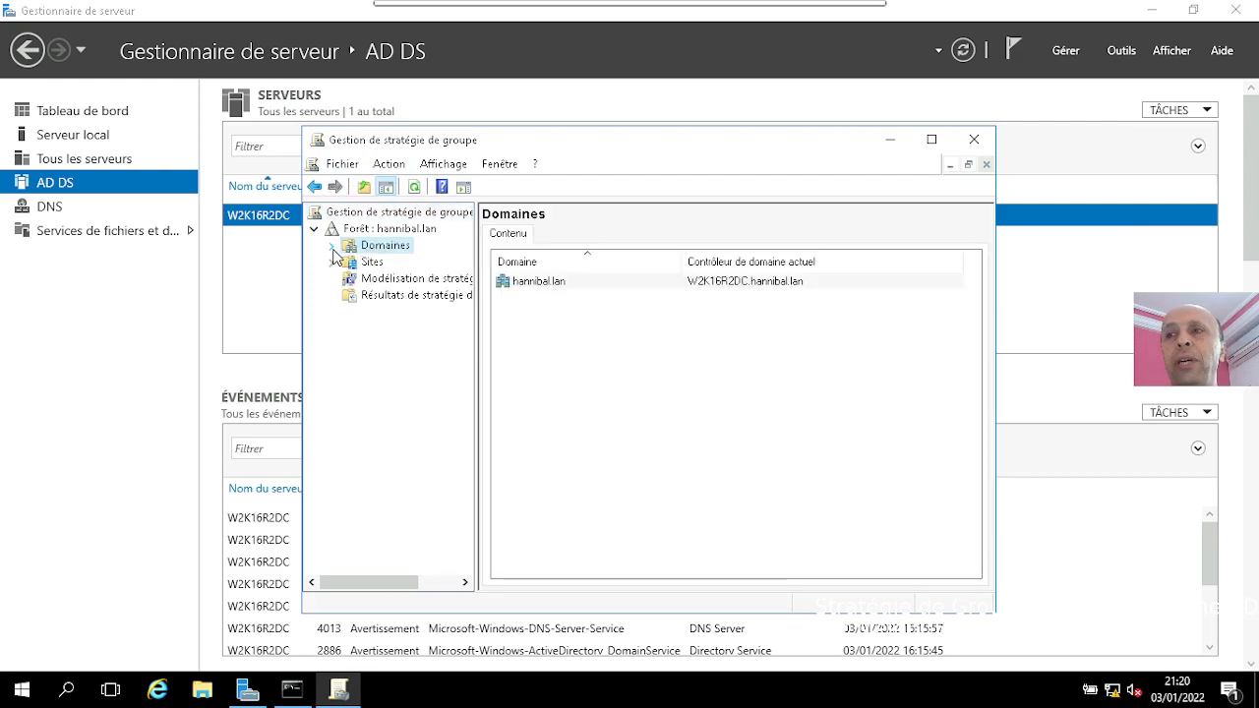
pyautogui.click(332, 246)
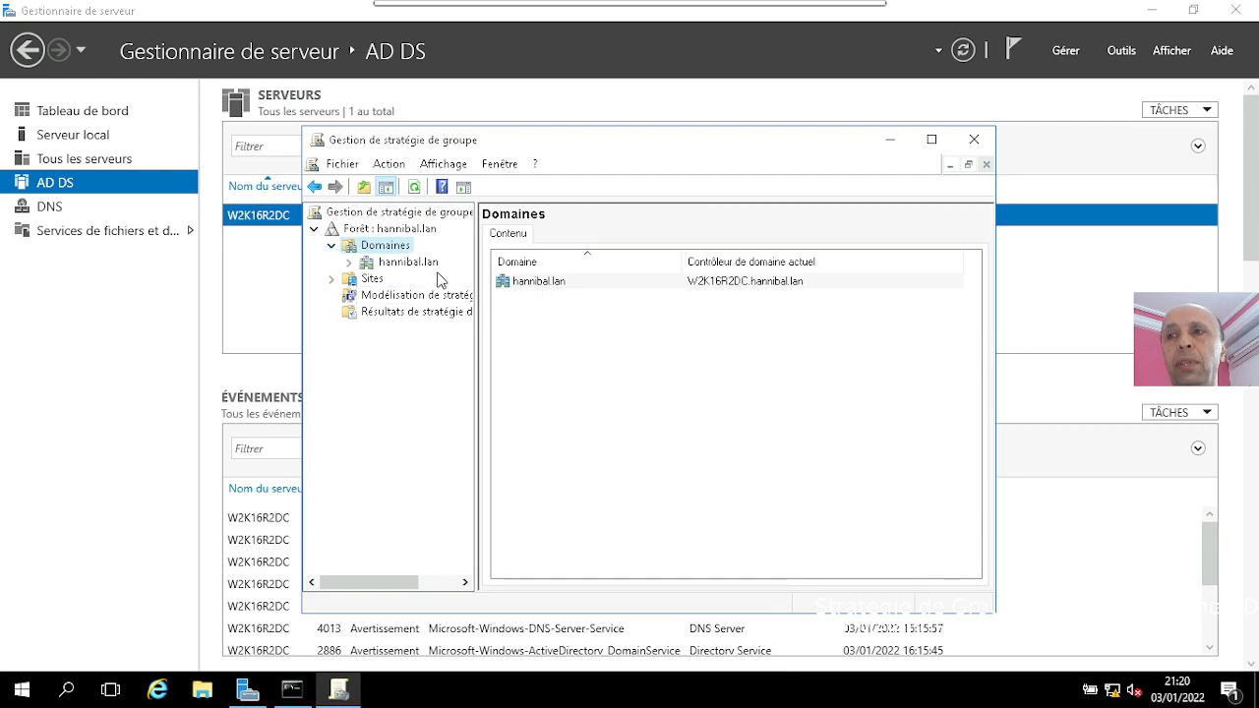
pyautogui.click(349, 261)
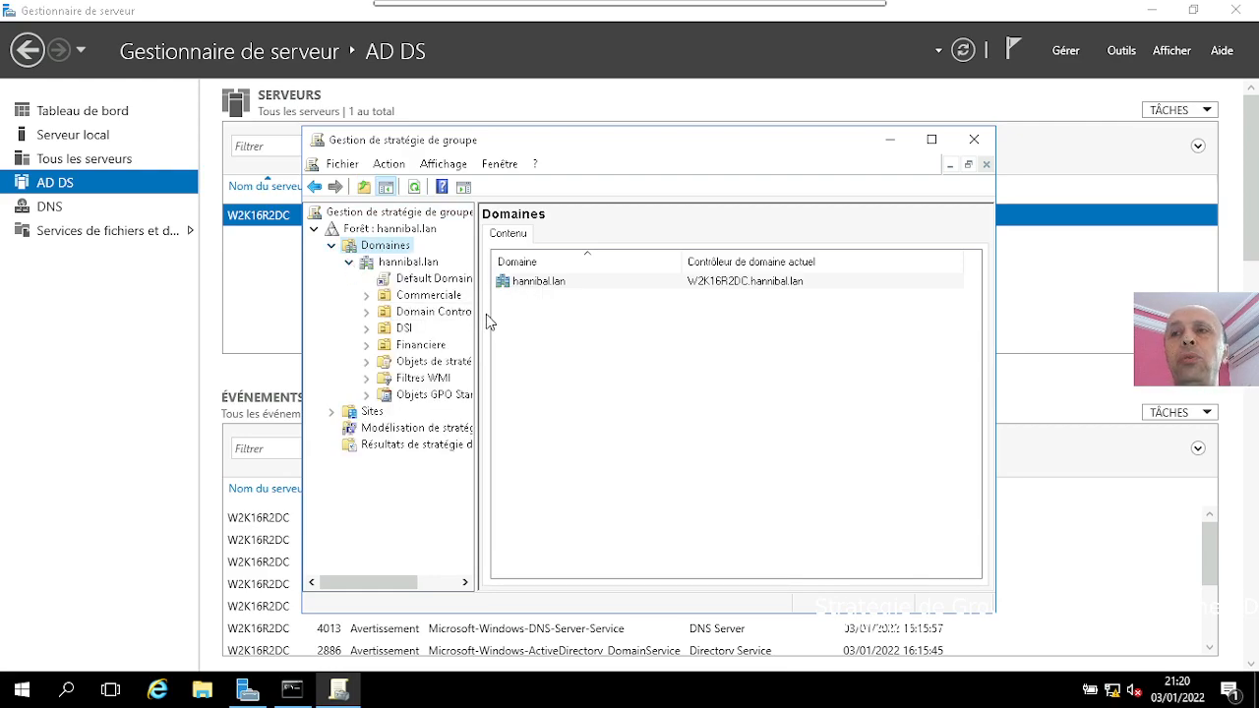
pyautogui.moveTo(477, 313); pyautogui.dragTo(586, 313)
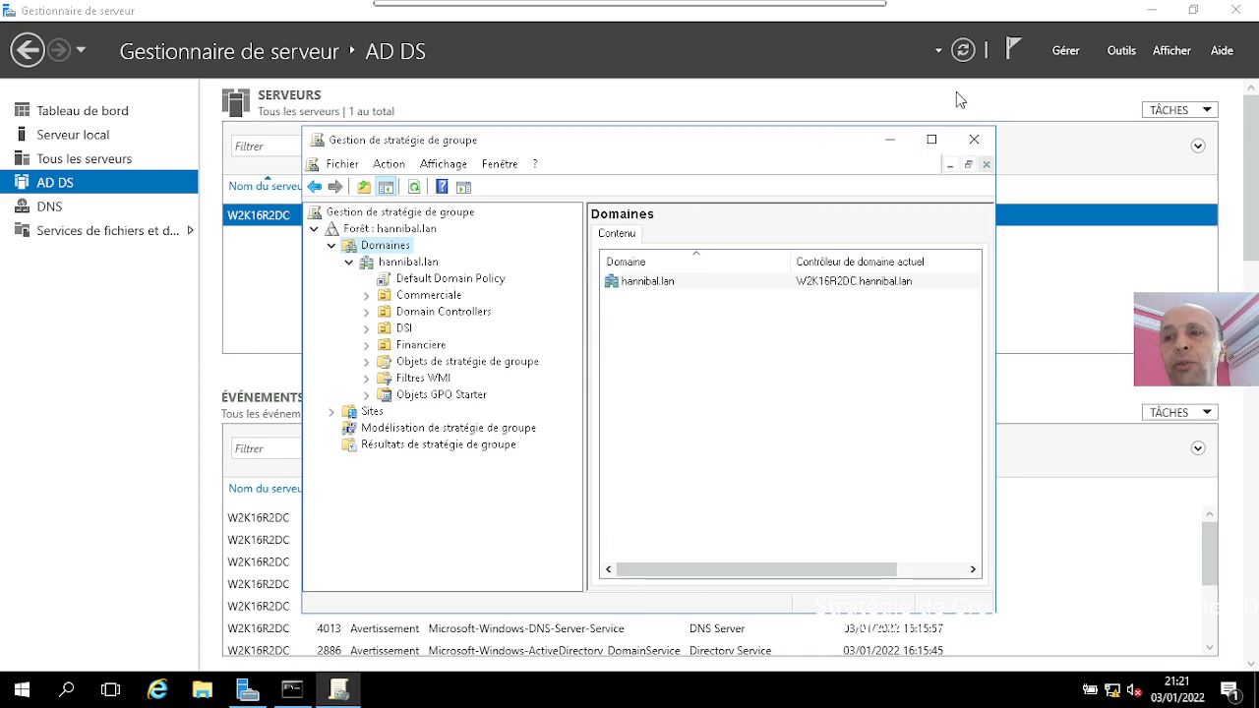
# - Reopen Active Directory Users and Computers, examine the user accounts in DSI and Commerciale, and minimize the console
pyautogui.click(1120, 51)
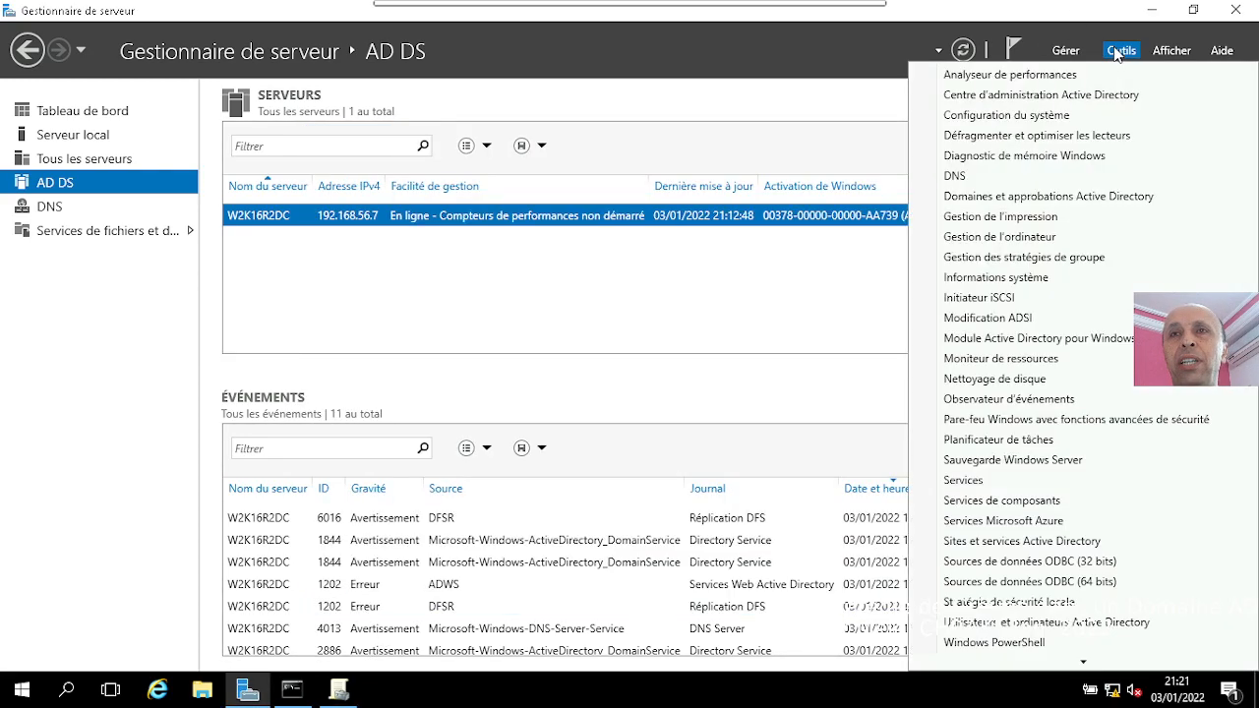
pyautogui.scroll(-1, 1043, 637)
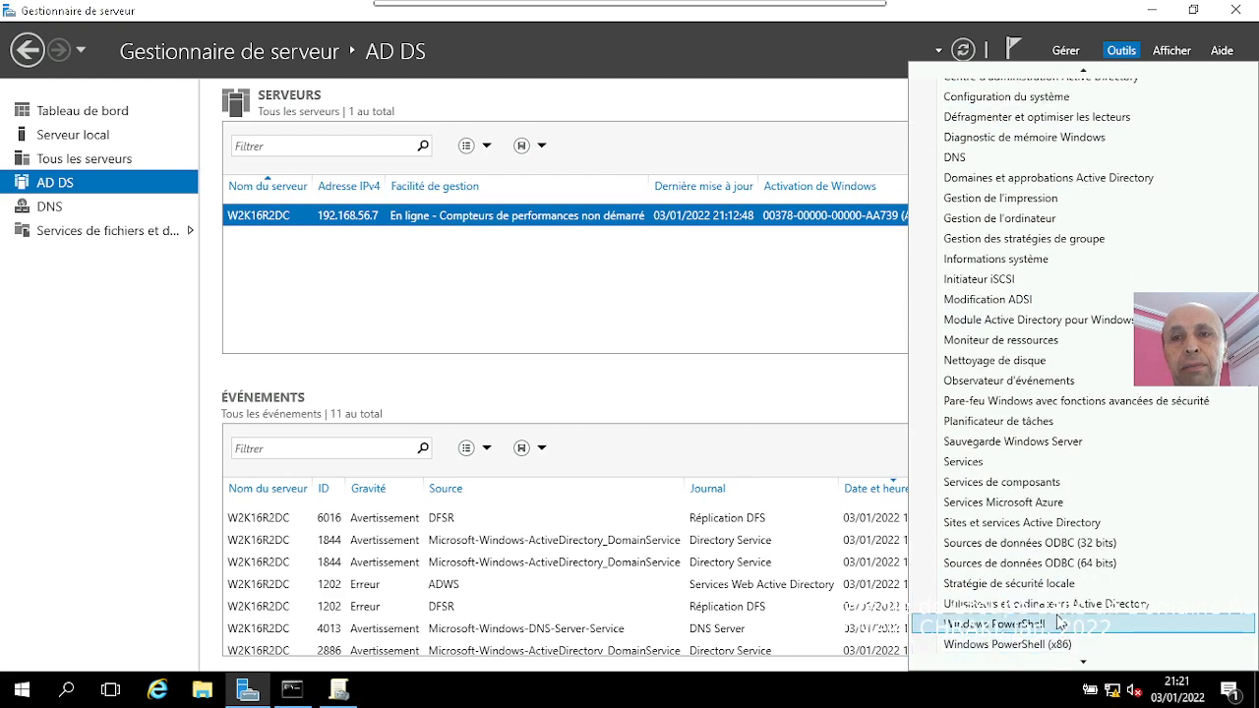
pyautogui.click(1051, 610)
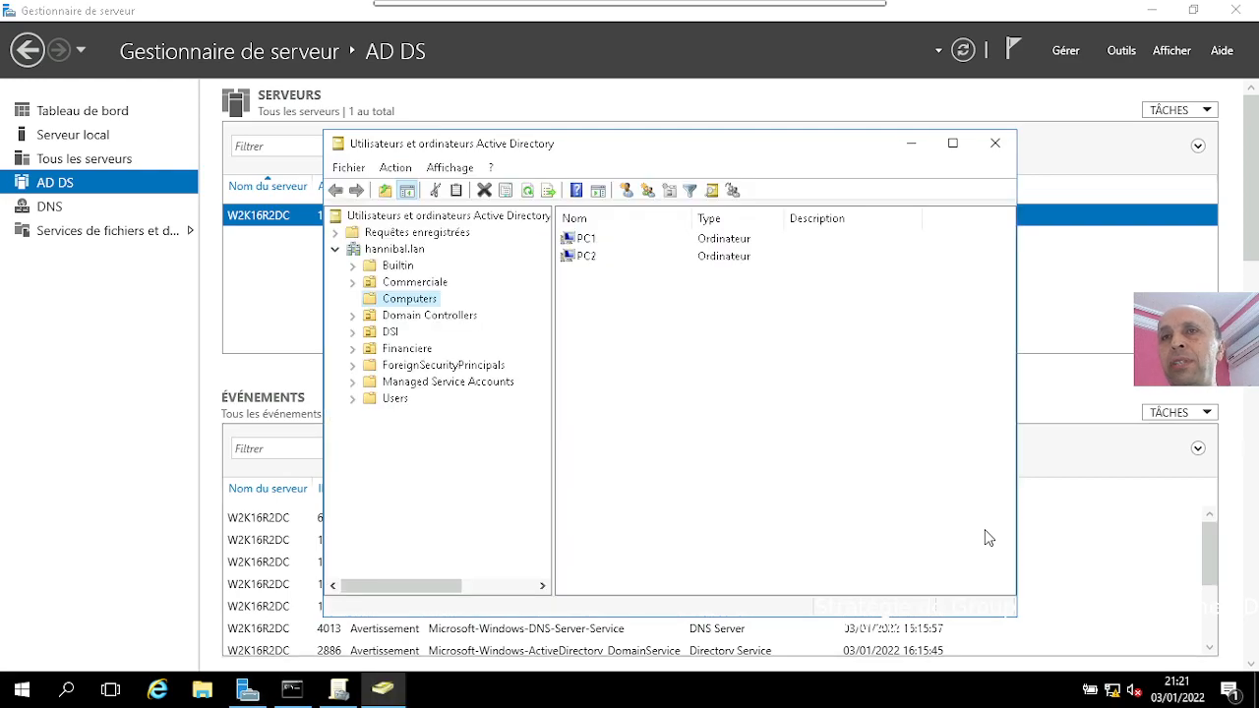
pyautogui.click(391, 334)
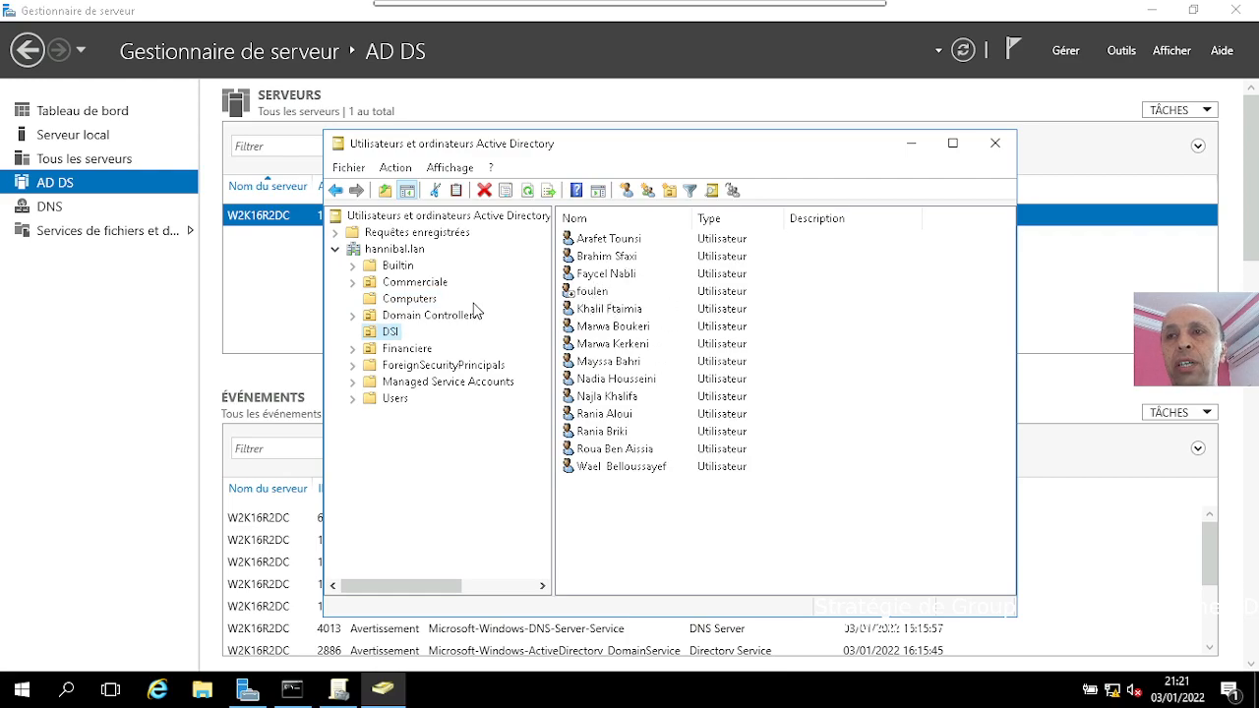
pyautogui.click(402, 284)
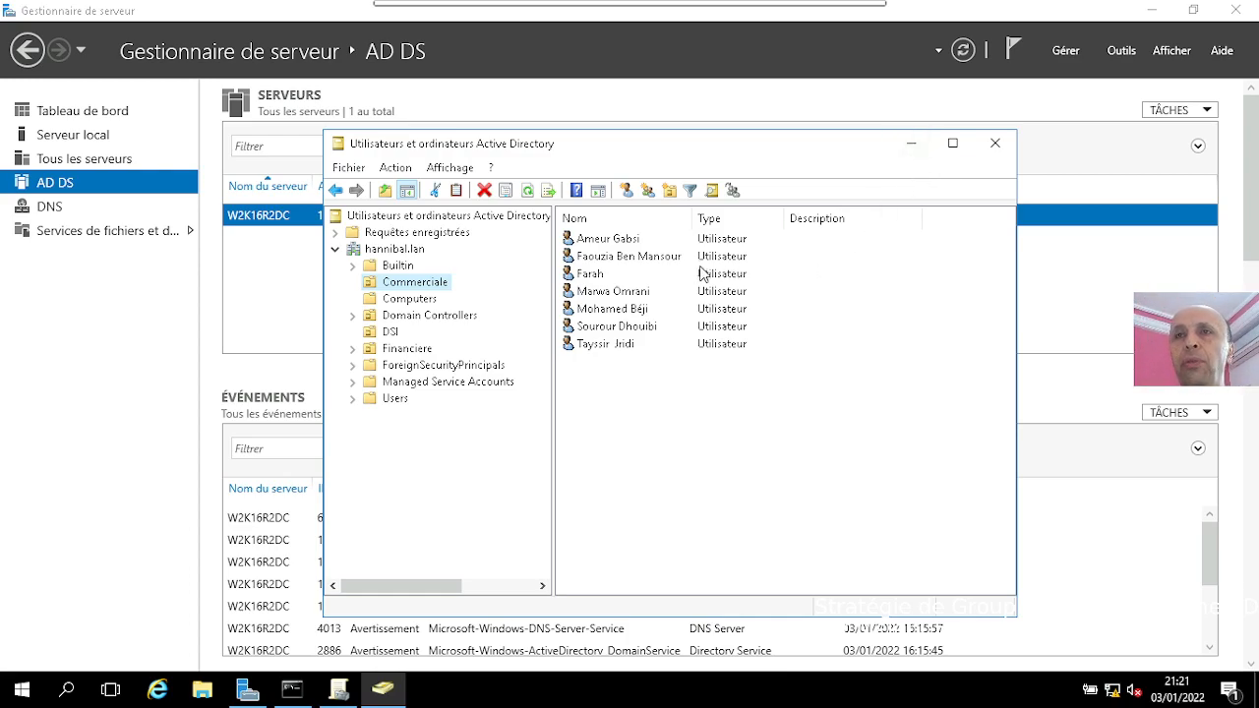
pyautogui.click(912, 145)
pyautogui.click(832, 20)
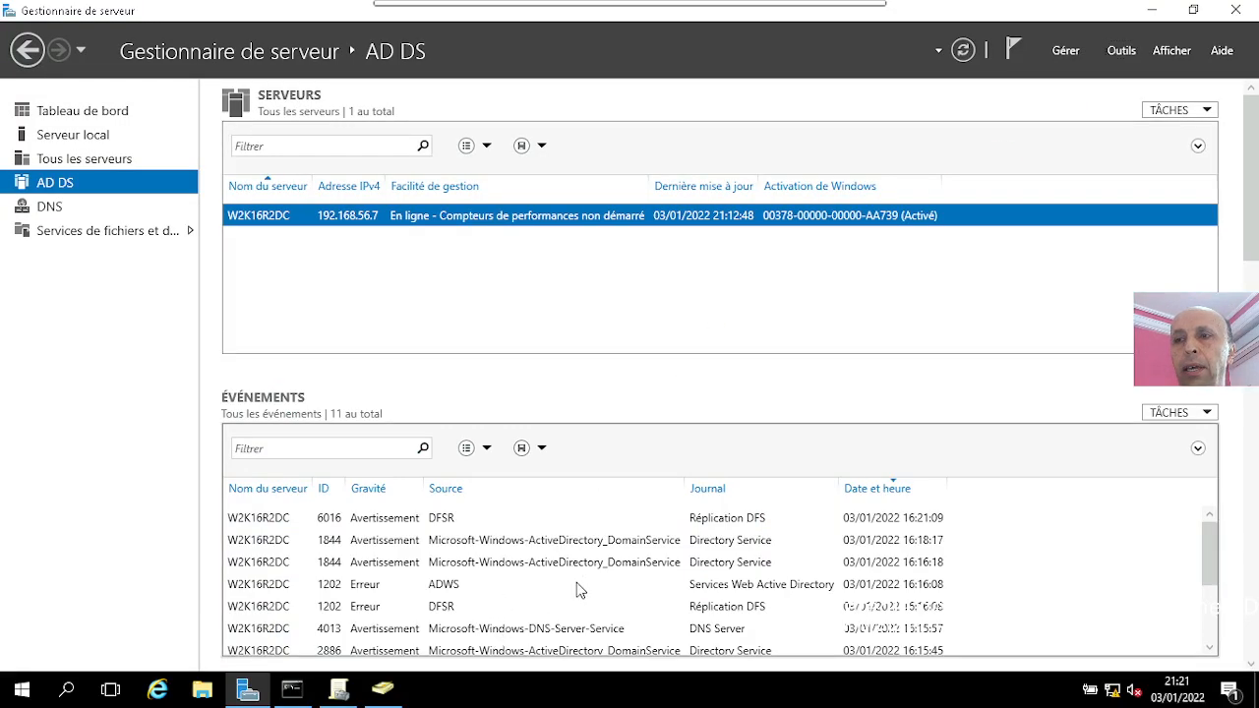
# - In Group Policy Management, create a GPO named "GPO Commerciale" linked to the Commerciale organizational unit, with no source starter GPO
pyautogui.click(350, 692)
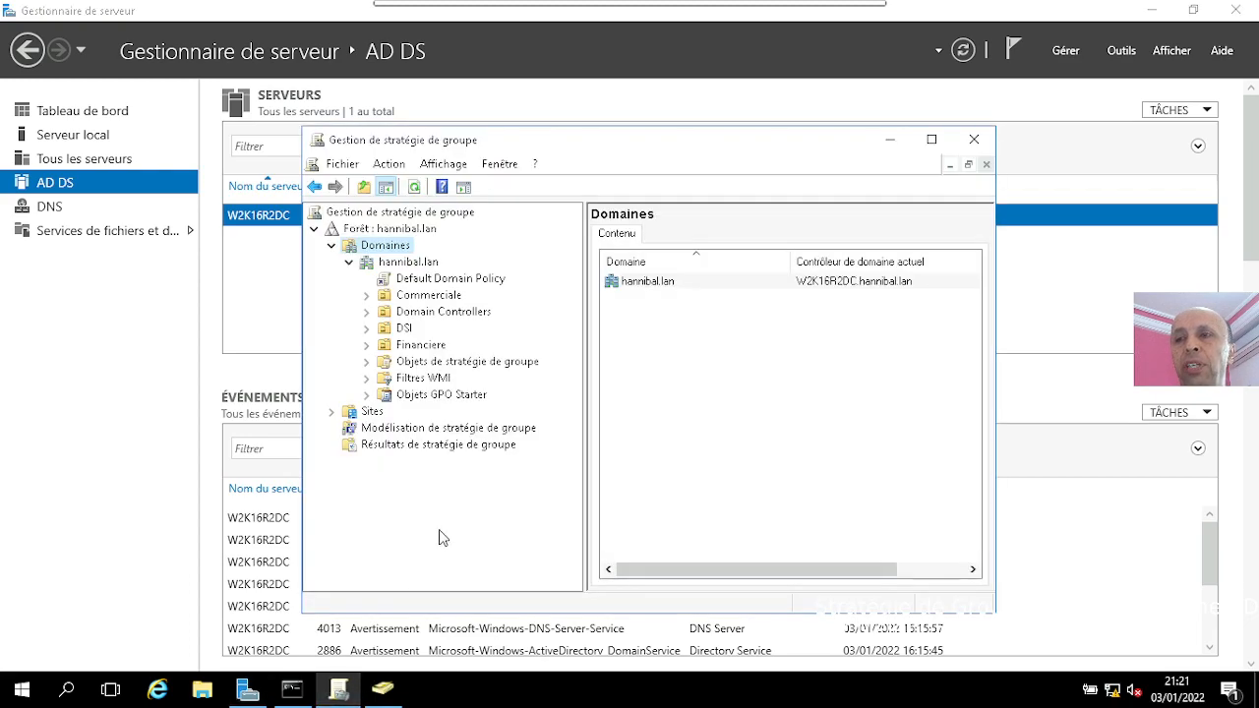
pyautogui.click(423, 296)
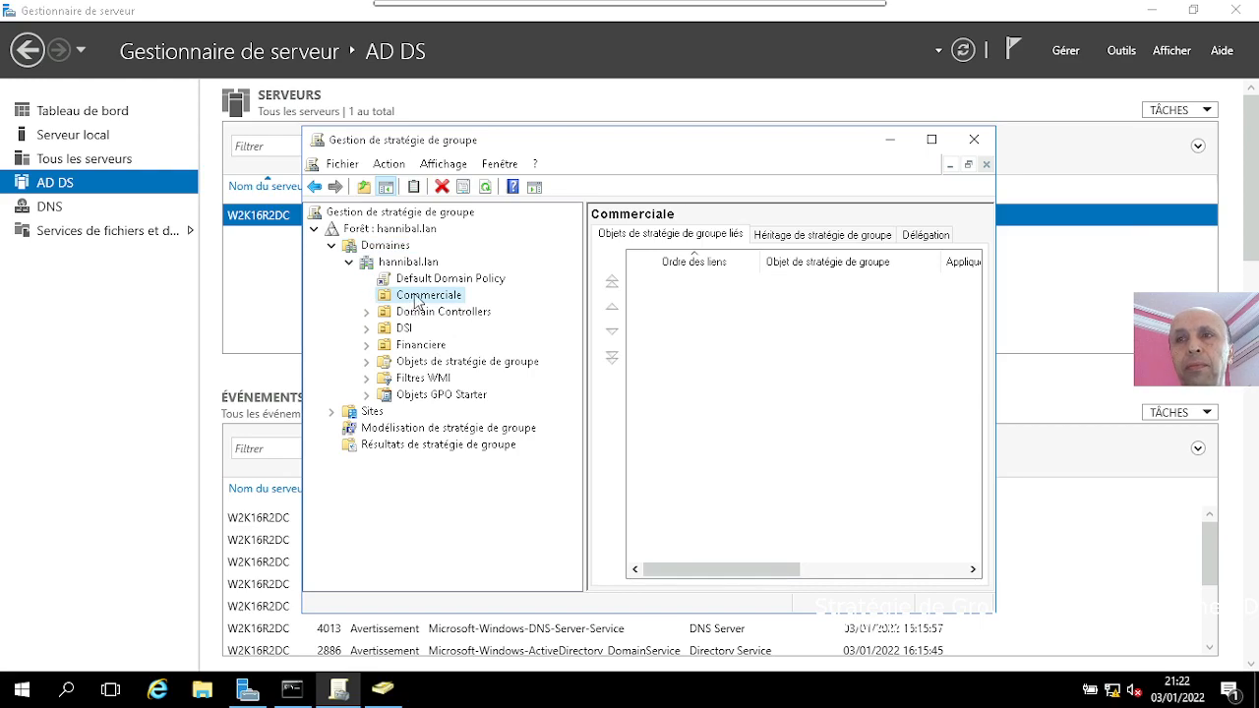
pyautogui.rightClick(420, 299)
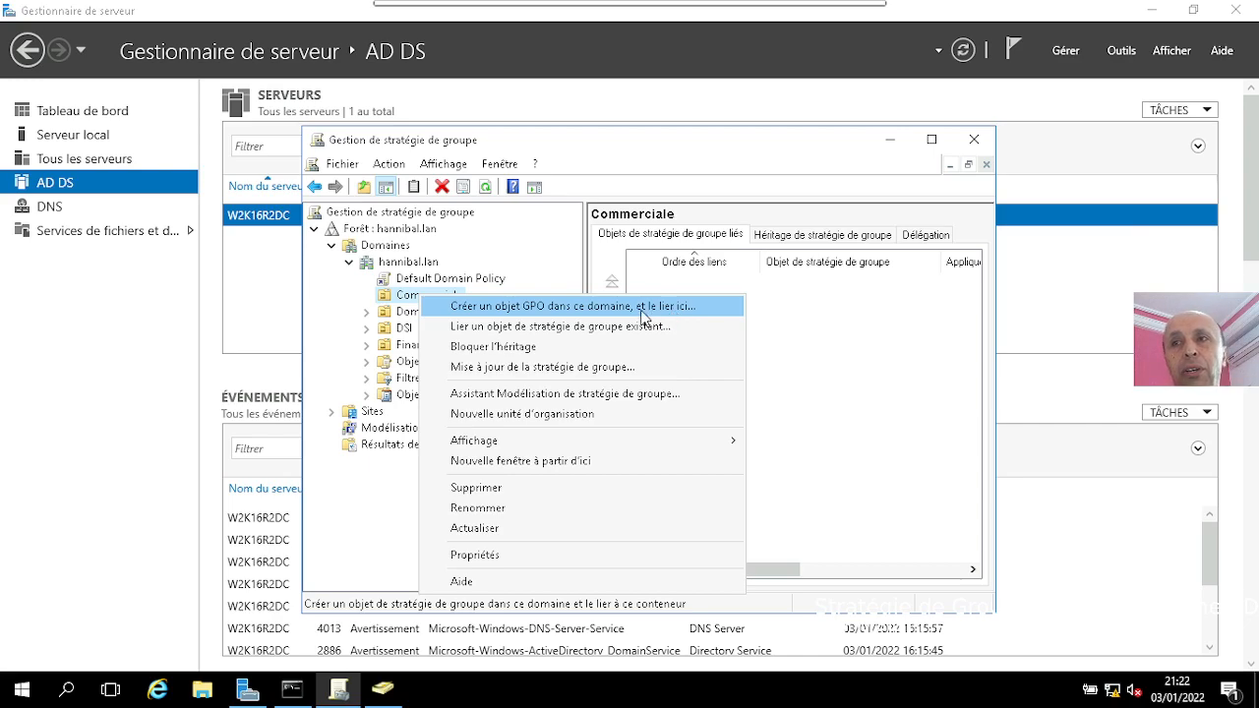
pyautogui.click(501, 311)
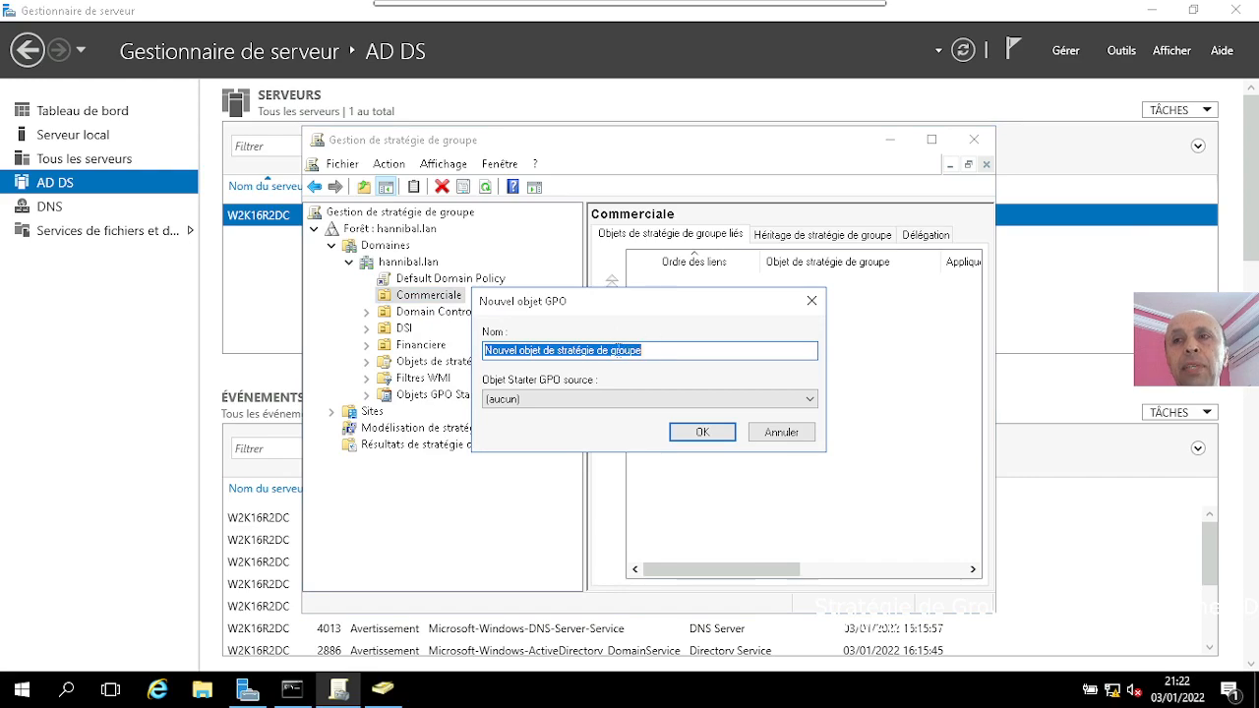
pyautogui.write('GP')
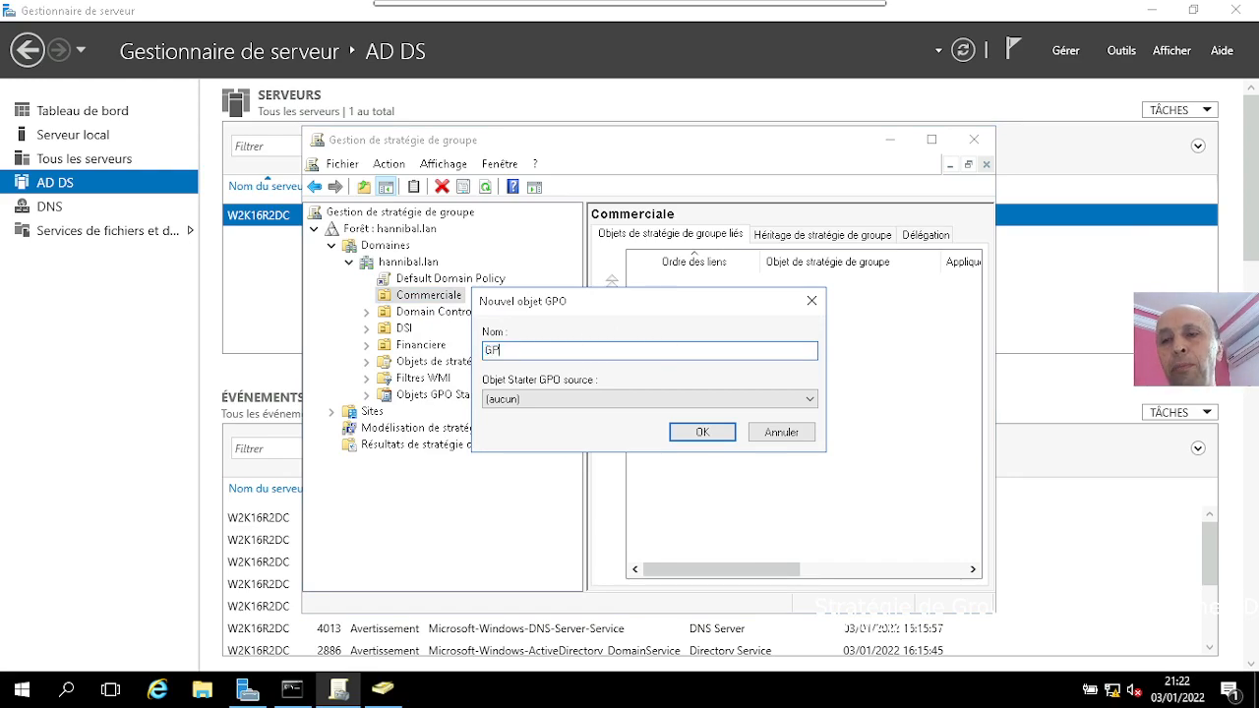
pyautogui.write('O Commerciale')
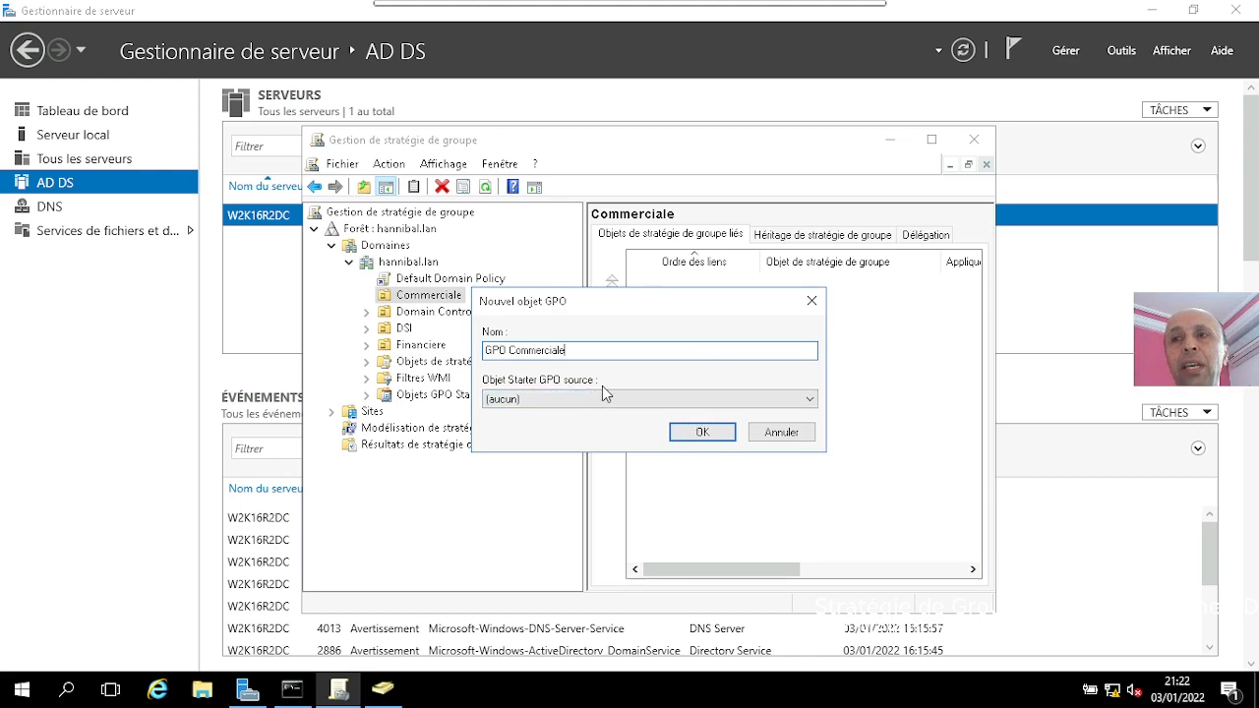
pyautogui.click(551, 400)
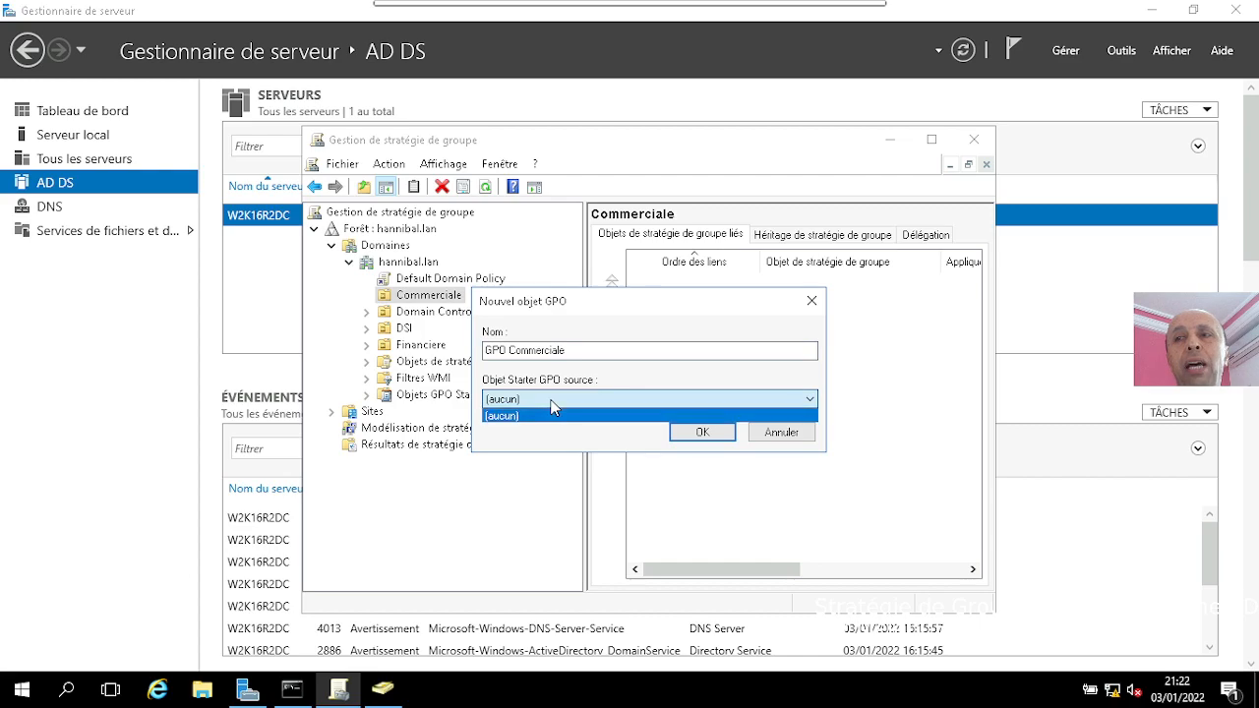
pyautogui.click(550, 401)
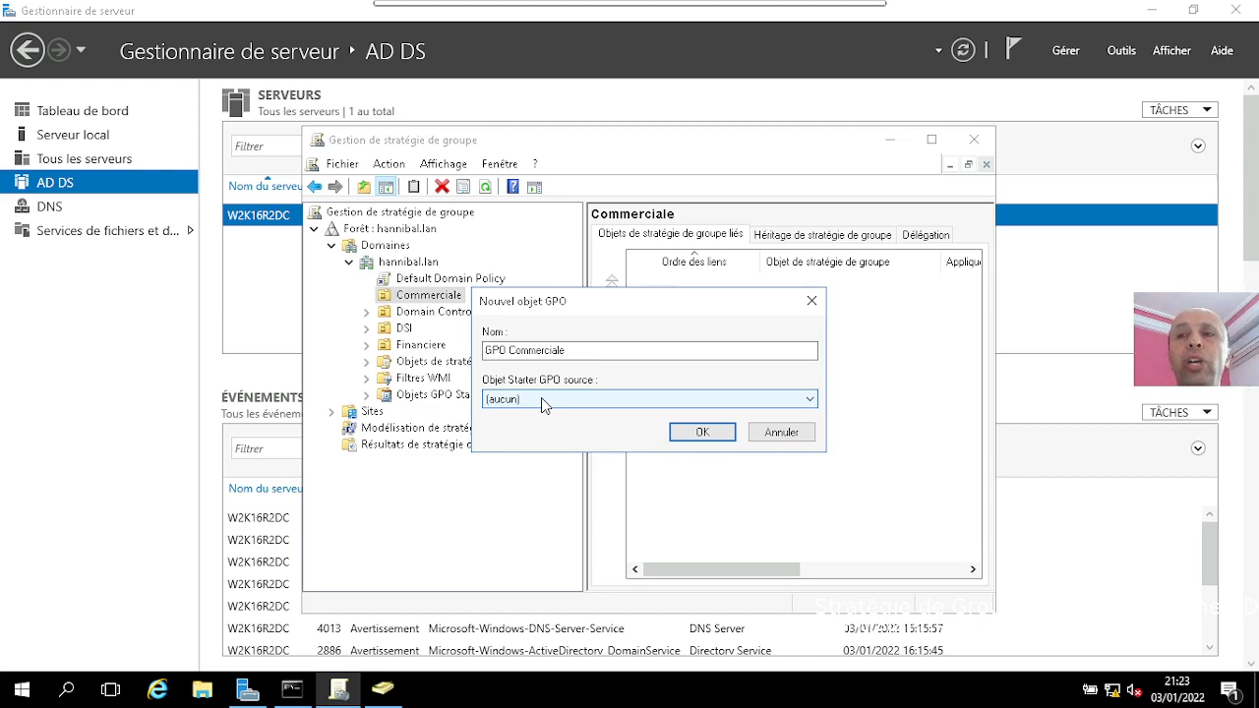
pyautogui.click(541, 398)
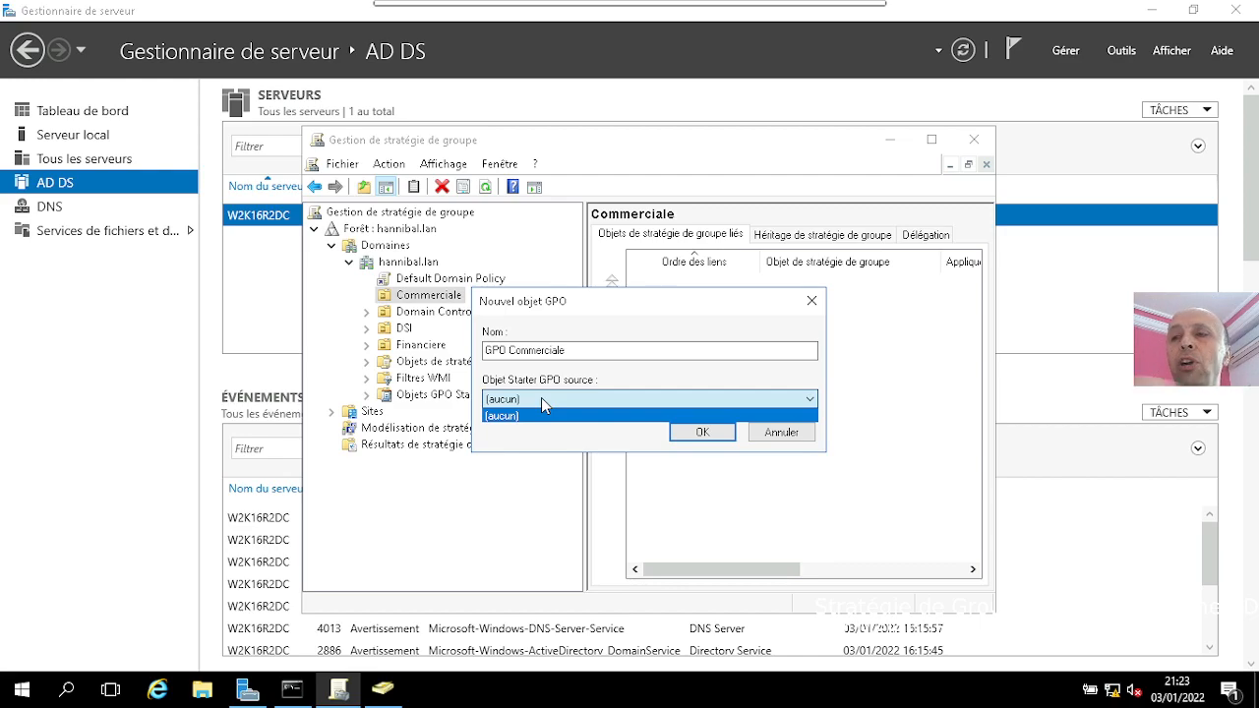
pyautogui.click(671, 417)
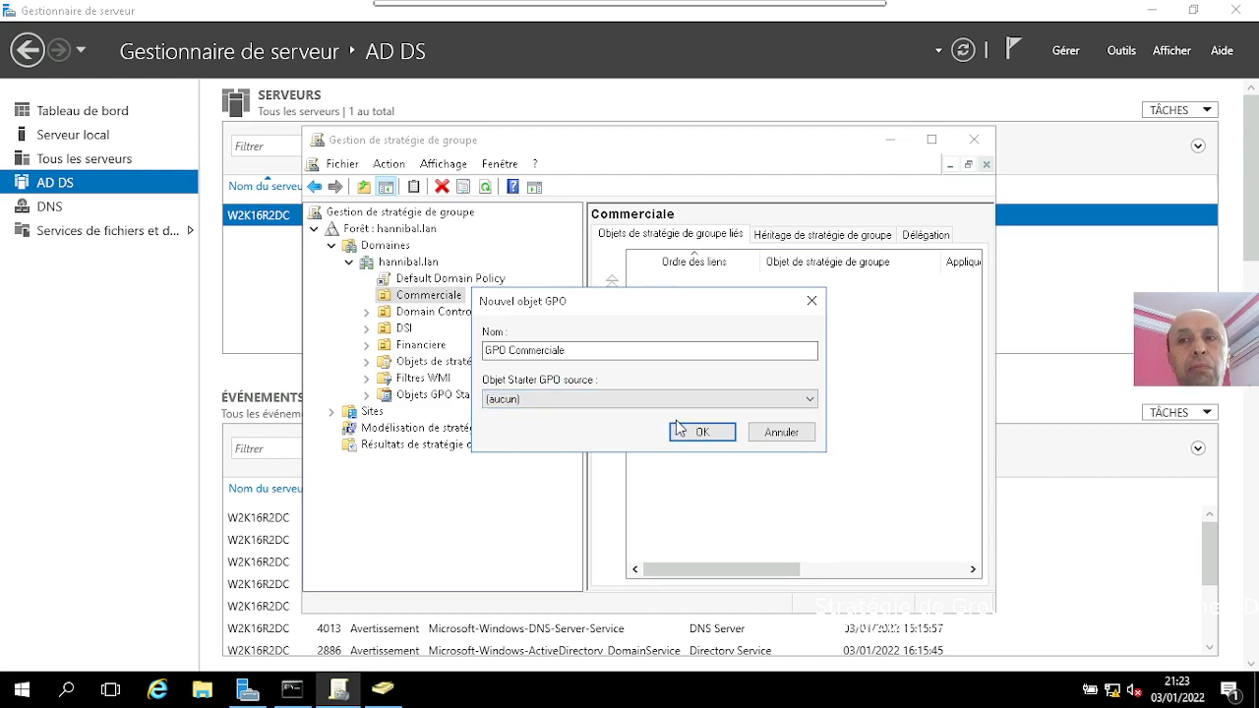
pyautogui.click(695, 433)
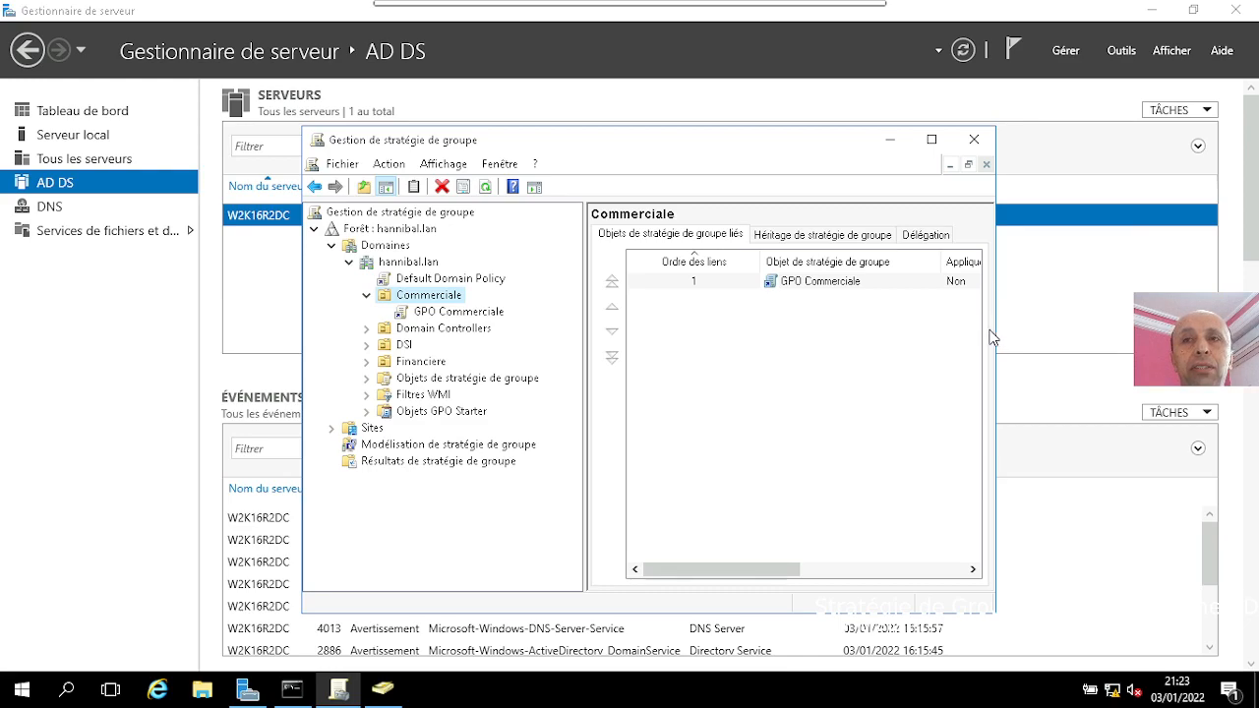
# - Widen and reposition the Group Policy Management window to examine the link status columns of GPO Commerciale
pyautogui.moveTo(1001, 329); pyautogui.dragTo(1106, 324)
pyautogui.moveTo(900, 147); pyautogui.dragTo(824, 109)
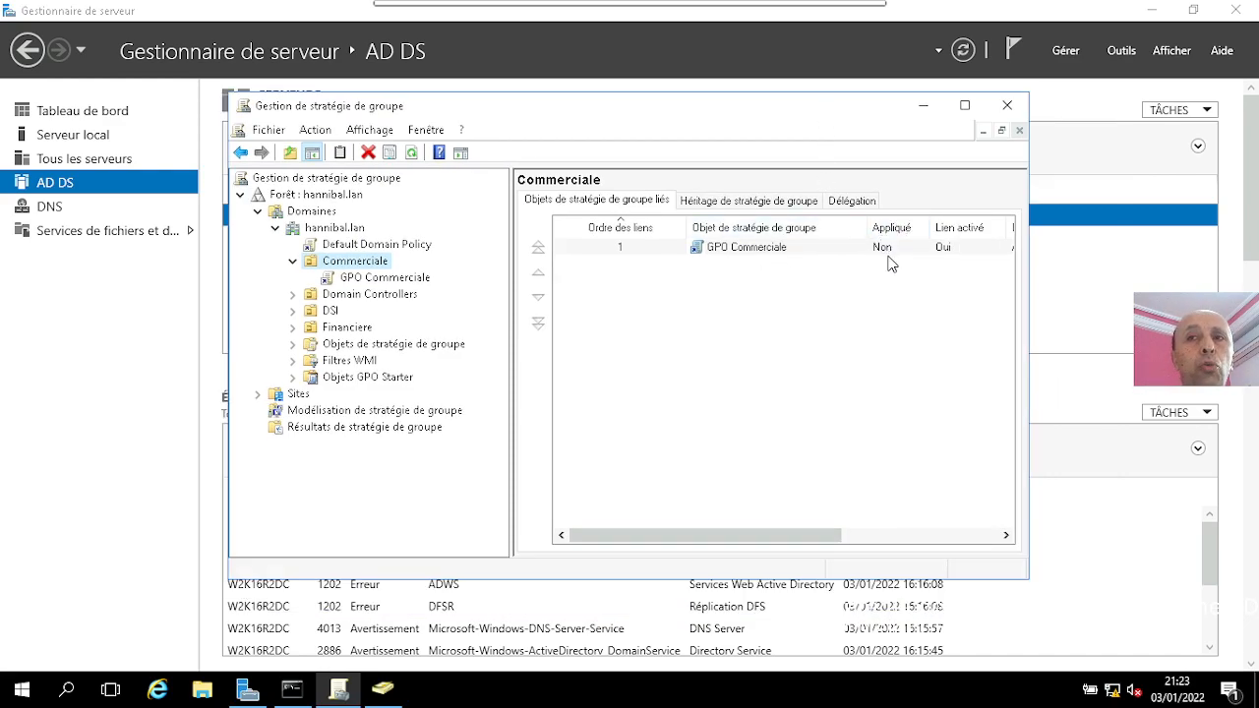
# - Open GPO Commerciale for editing, reposition the editor window, and view its computer and user configuration nodes
pyautogui.click(938, 250)
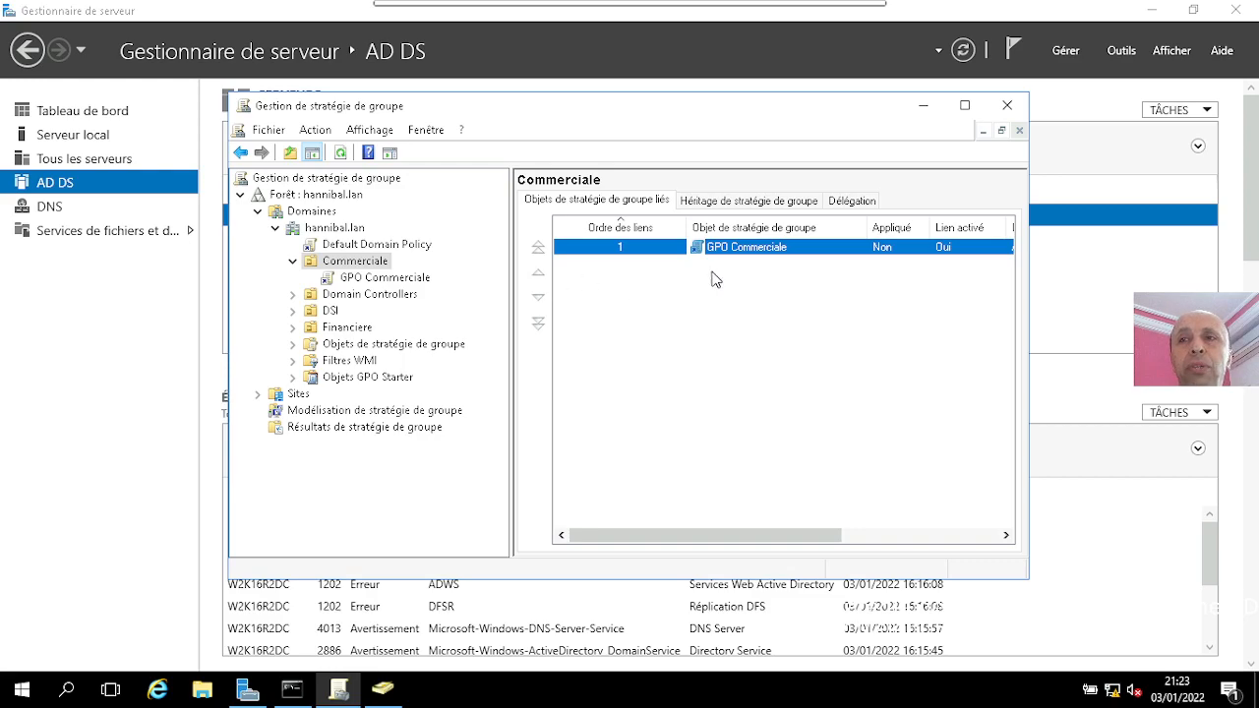
pyautogui.rightClick(787, 252)
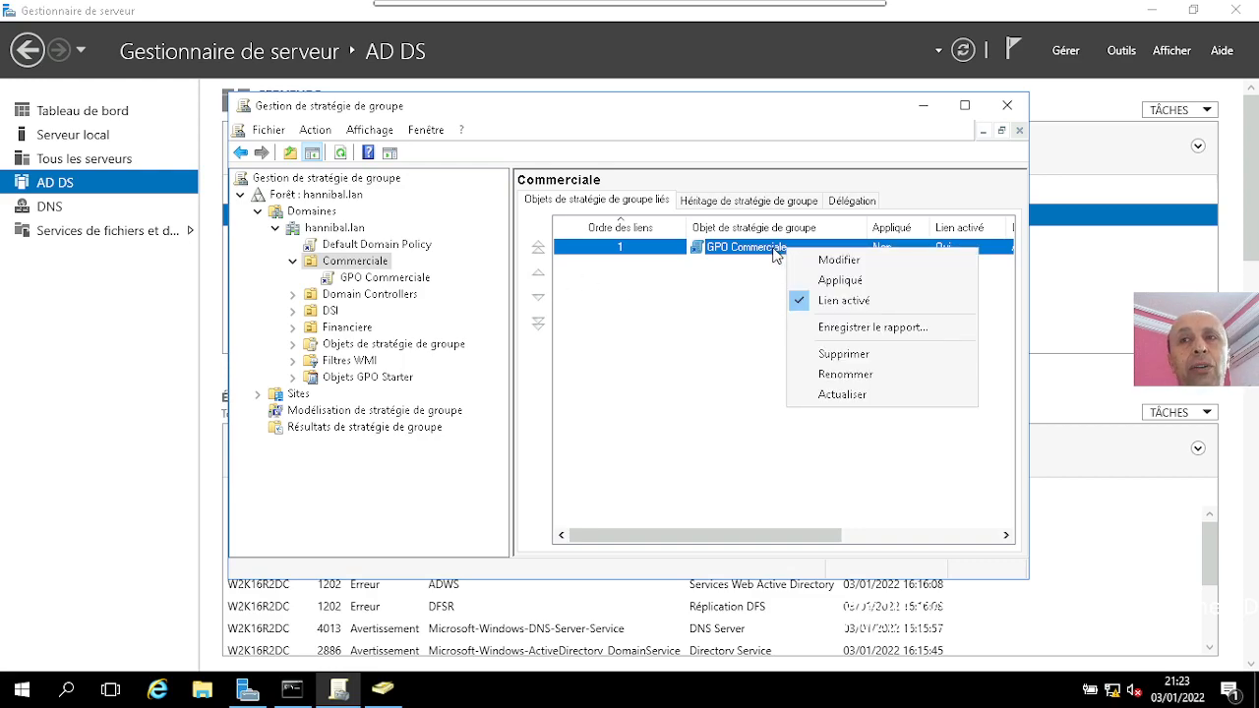
pyautogui.click(833, 262)
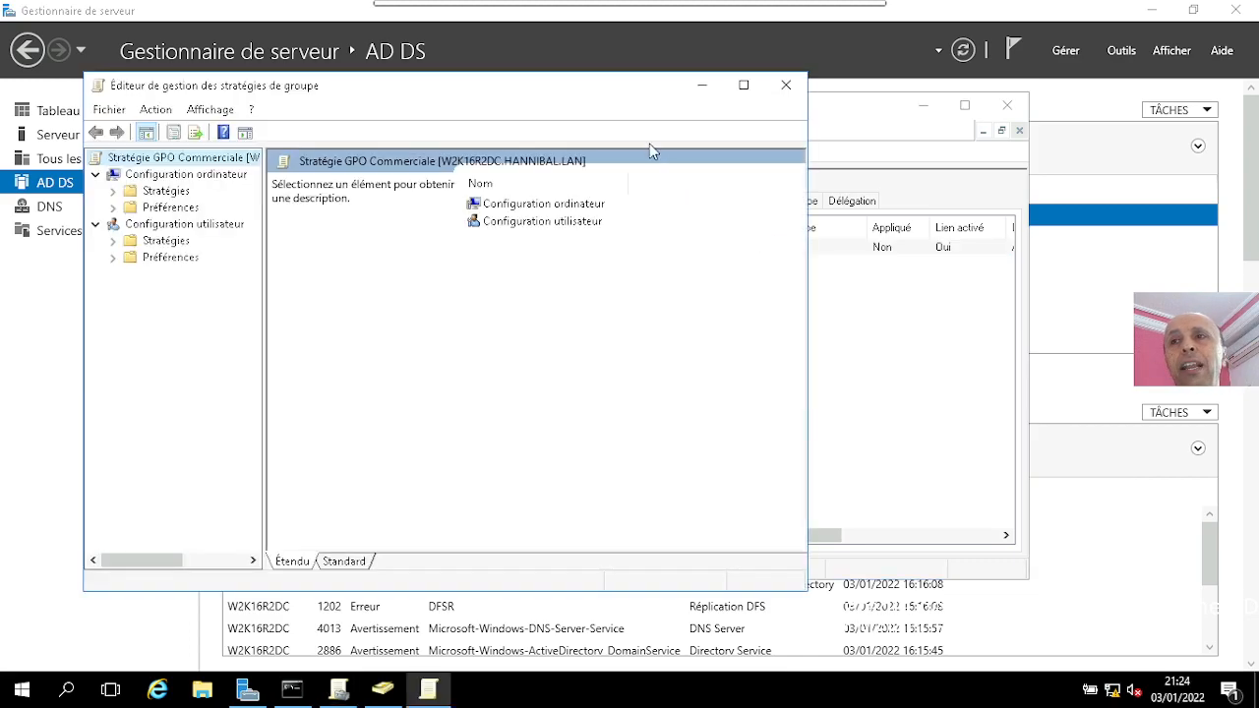
pyautogui.moveTo(517, 86); pyautogui.dragTo(707, 90)
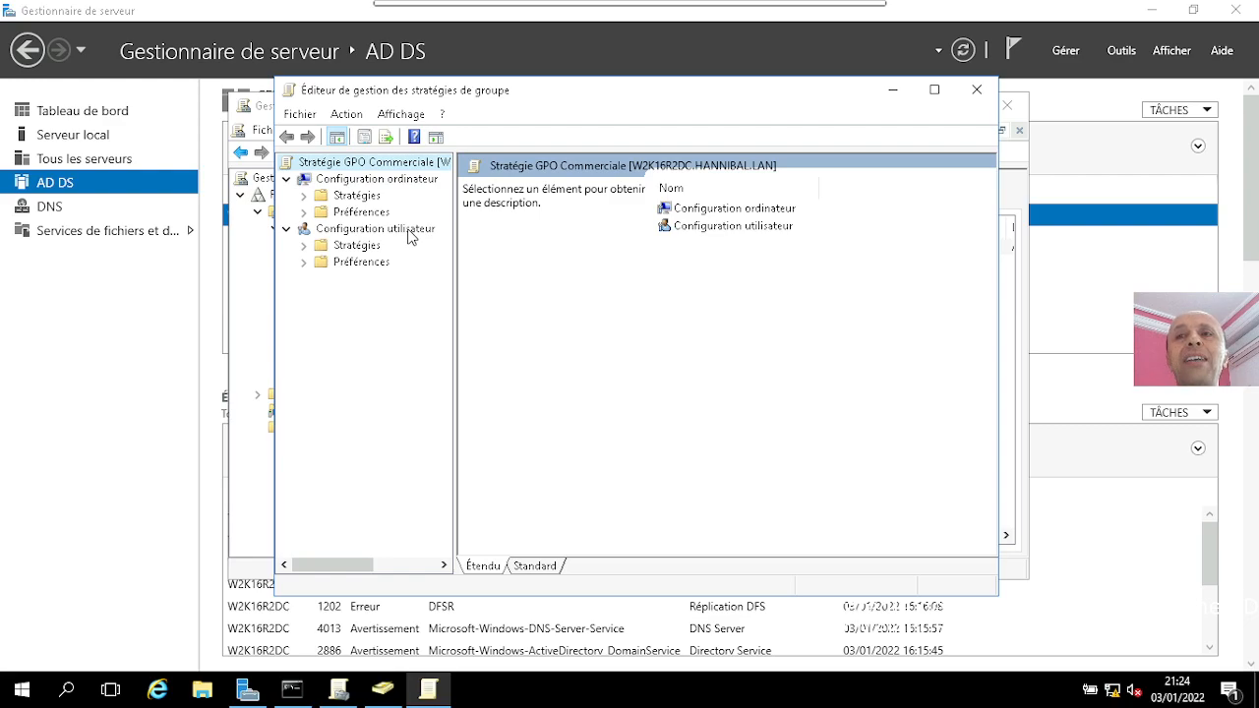
pyautogui.click(376, 181)
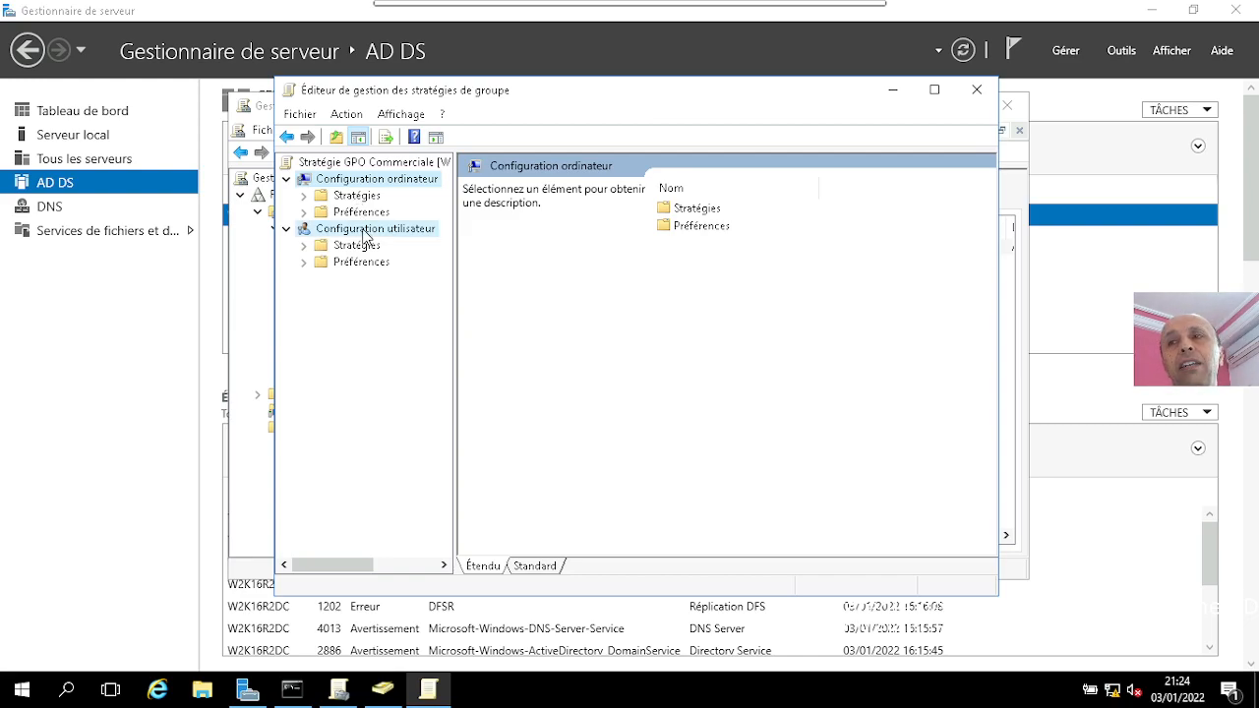
pyautogui.click(365, 232)
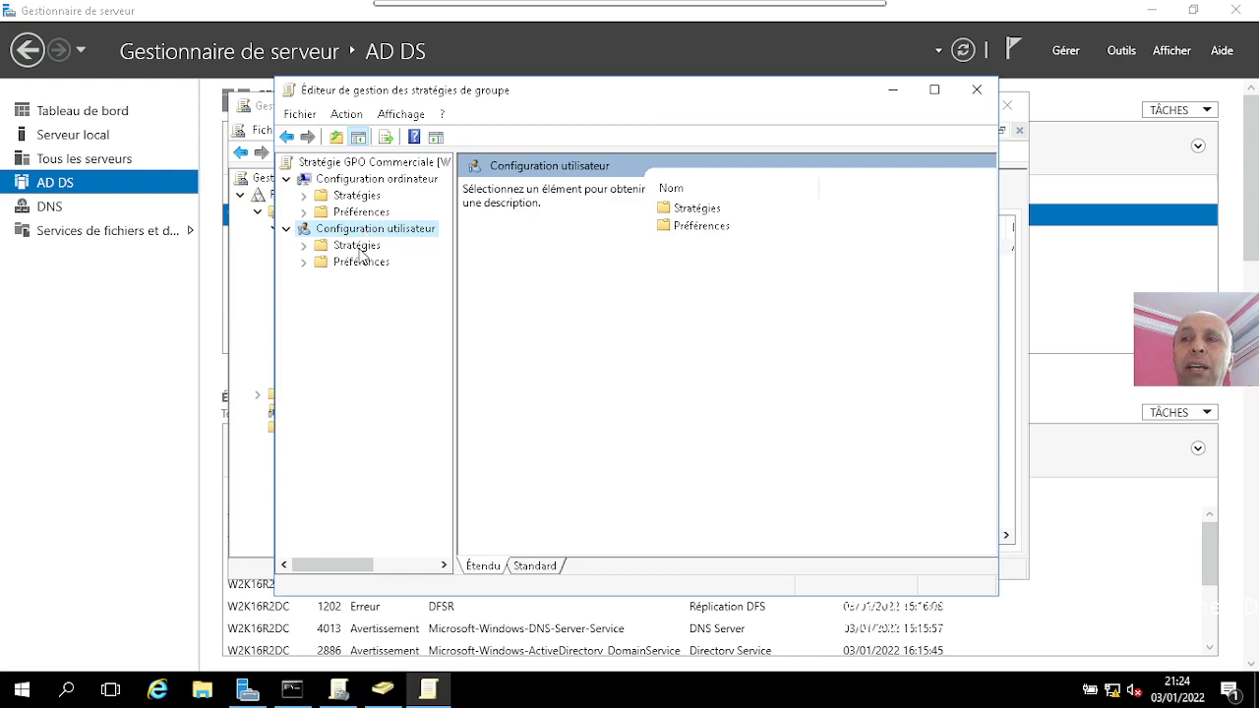
# - Expand the user configuration's policies to Modèles d'administration, and list the Panneau de configuration settings with their states, hiding the console tree
pyautogui.click(305, 246)
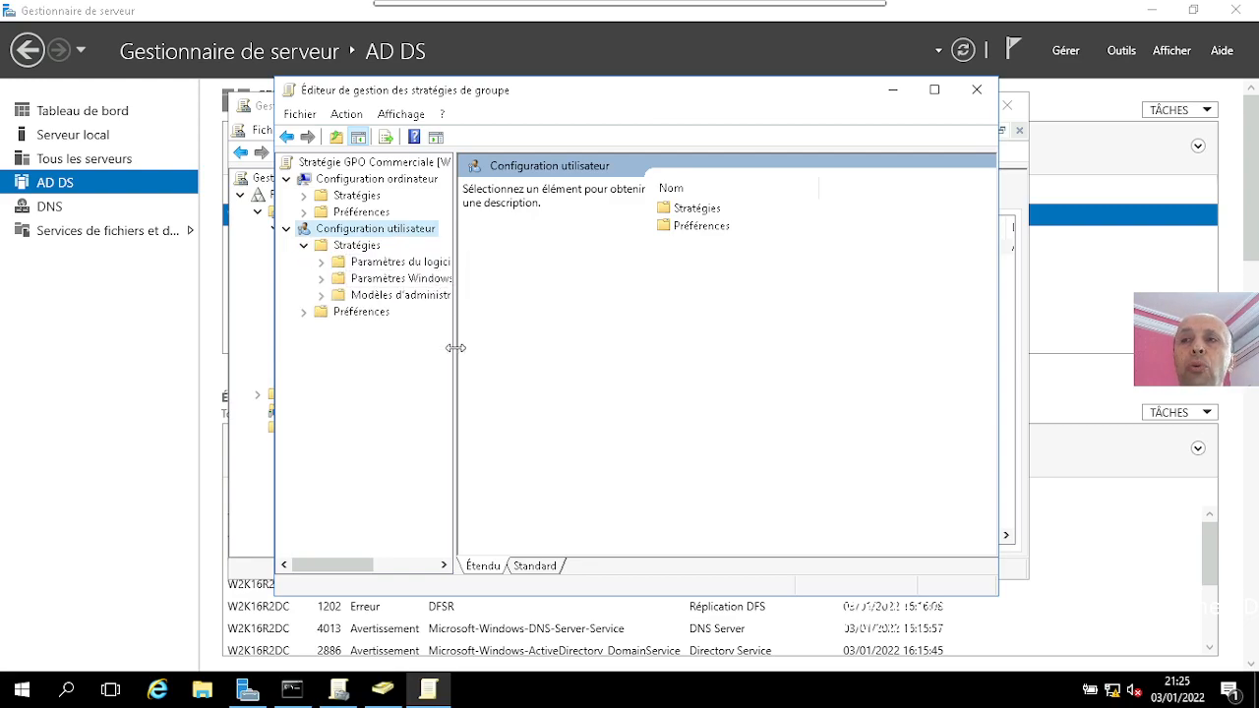
pyautogui.moveTo(455, 348); pyautogui.dragTo(611, 347)
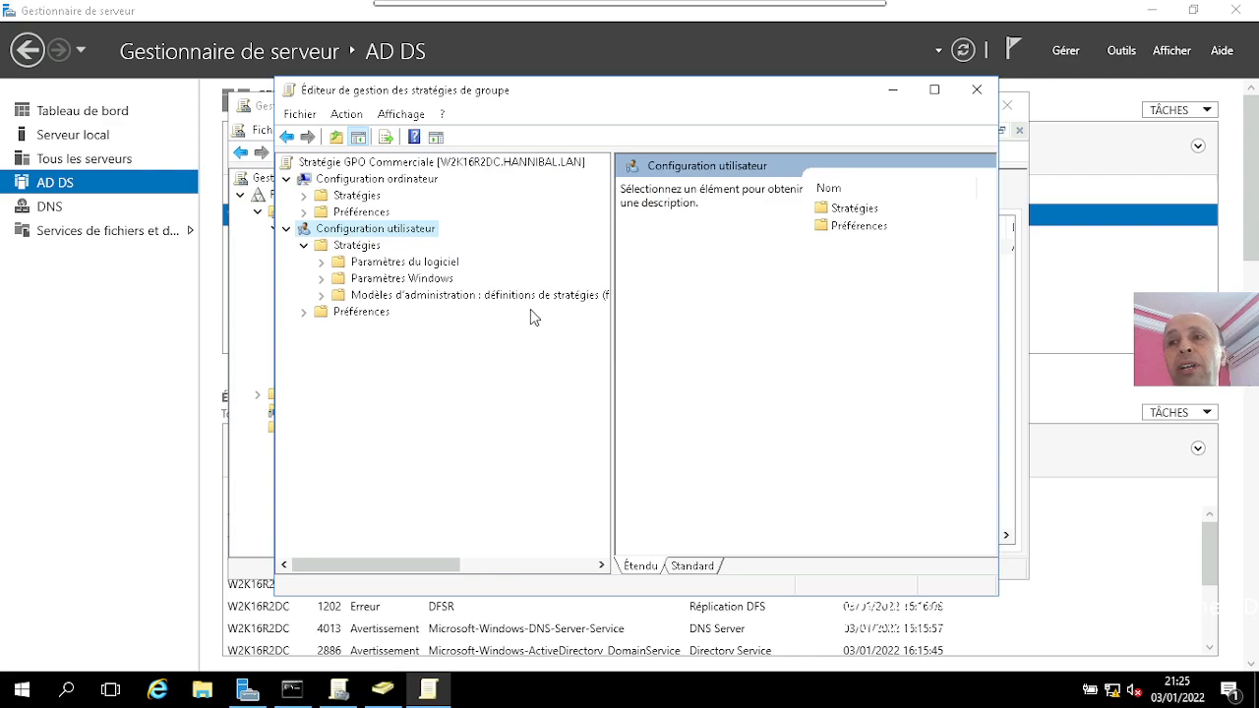
pyautogui.click(335, 297)
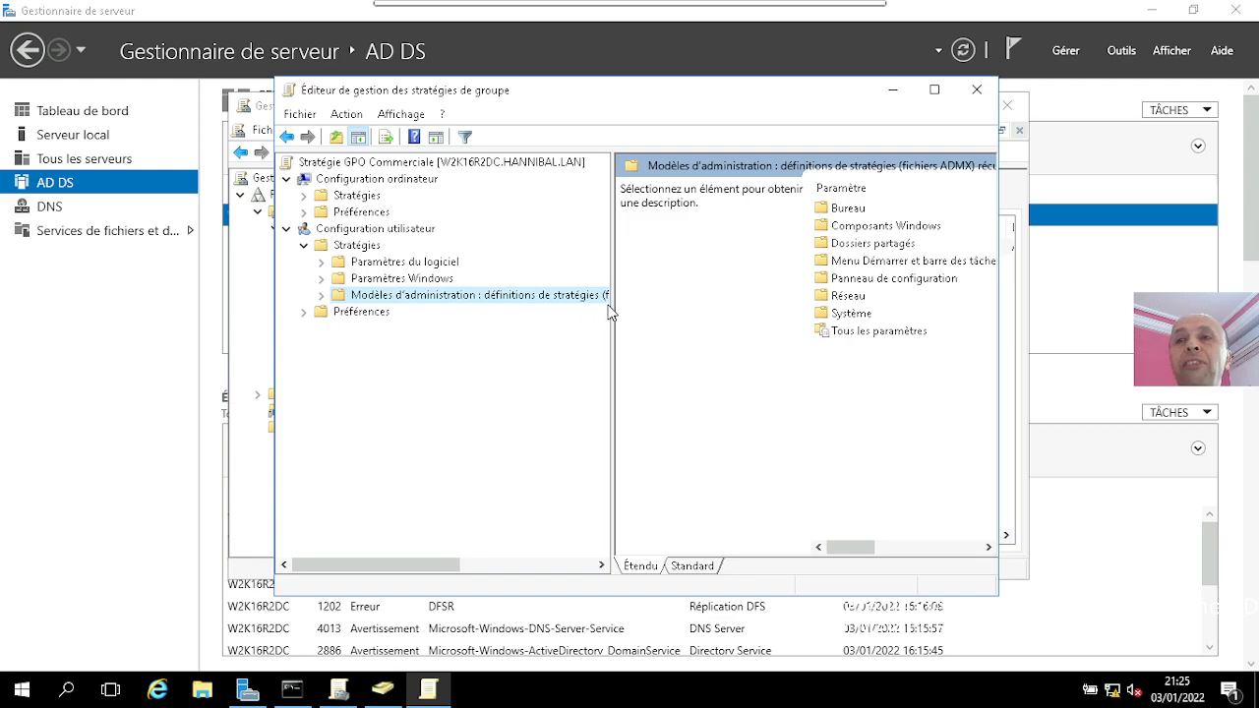
pyautogui.click(321, 296)
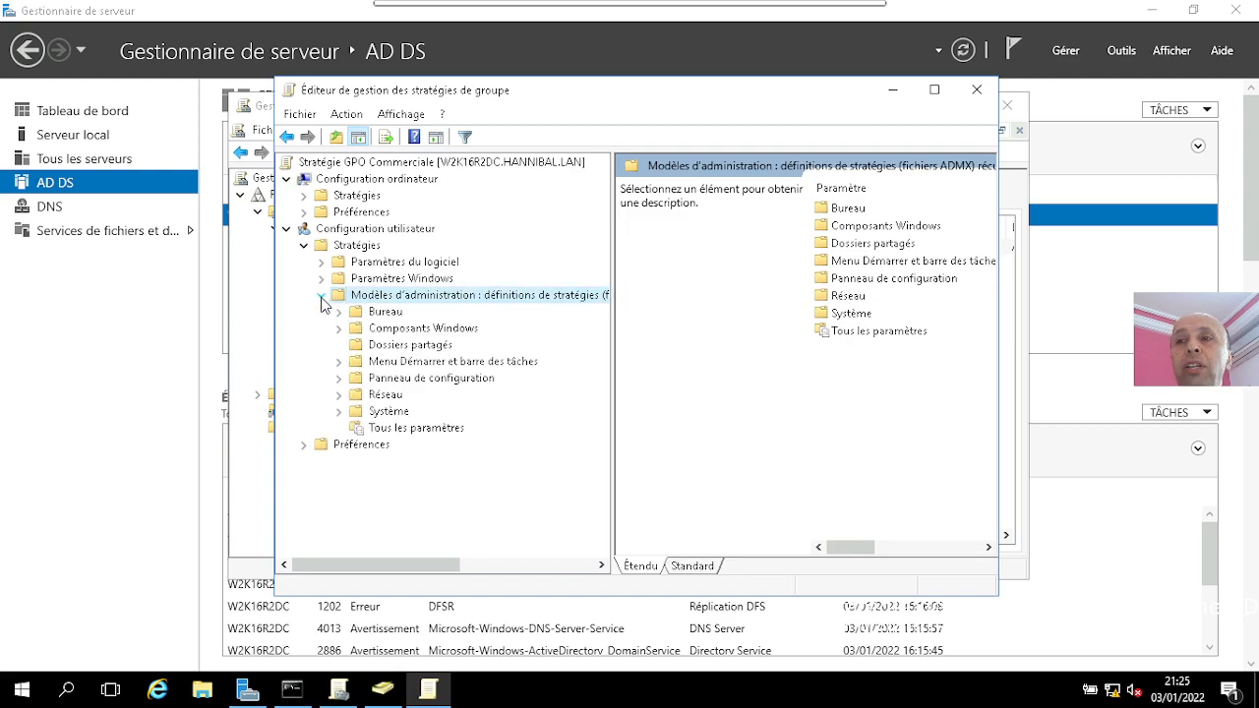
pyautogui.click(416, 383)
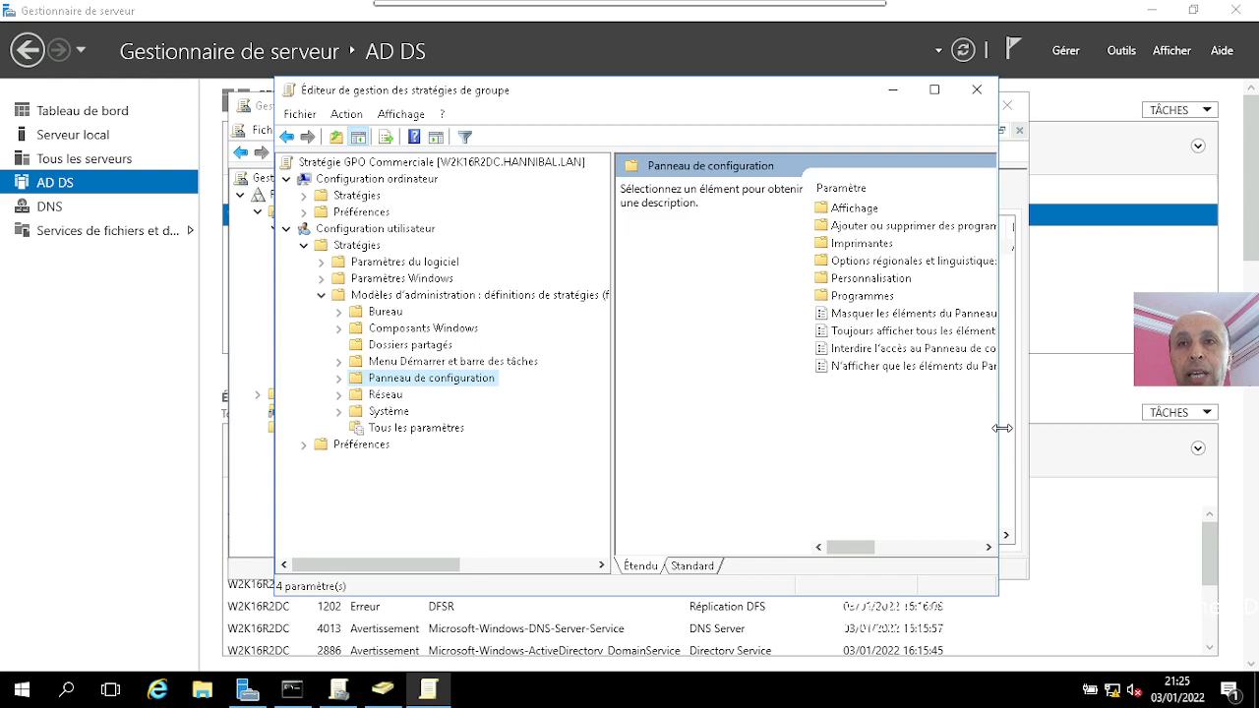
pyautogui.moveTo(1001, 428); pyautogui.dragTo(1099, 409)
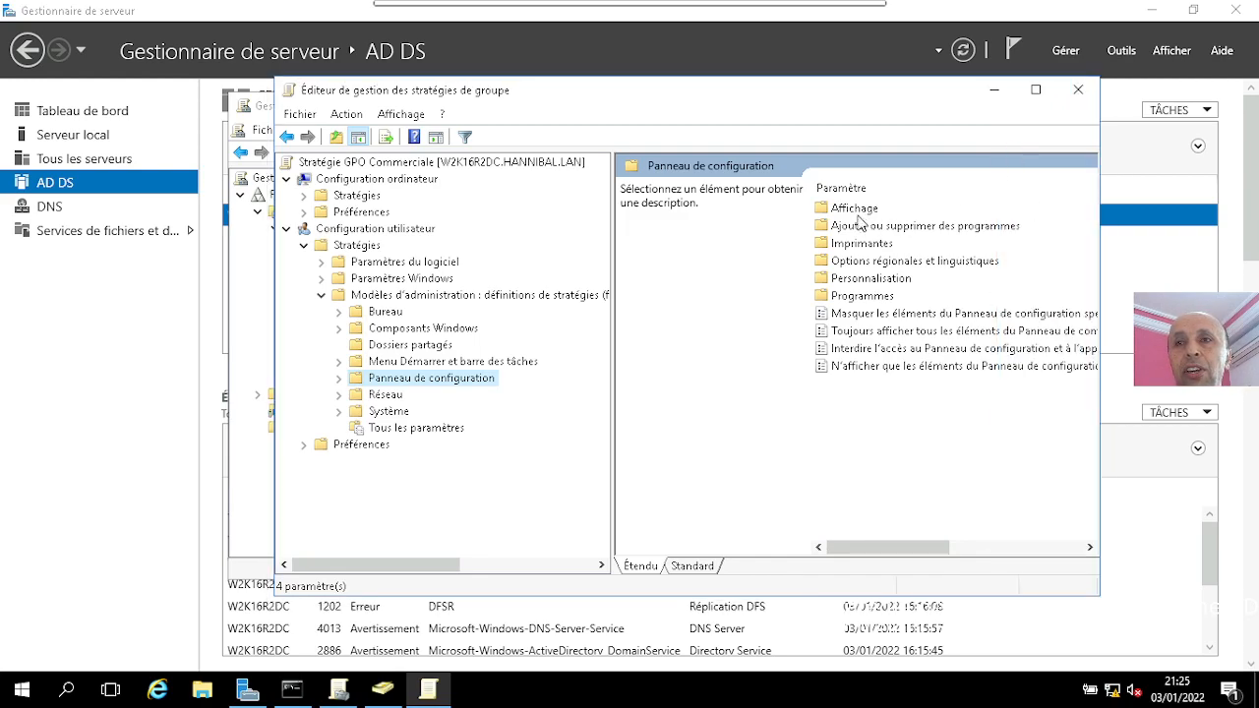
pyautogui.moveTo(655, 98); pyautogui.dragTo(569, 110)
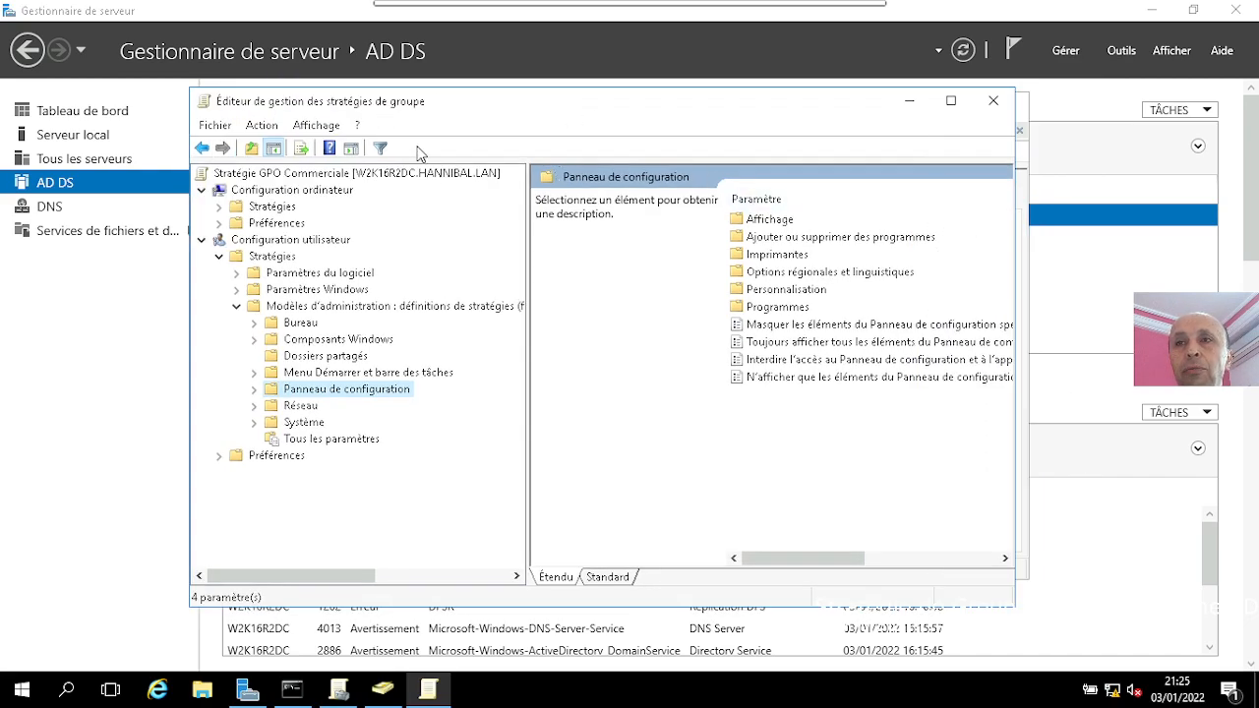
pyautogui.click(275, 149)
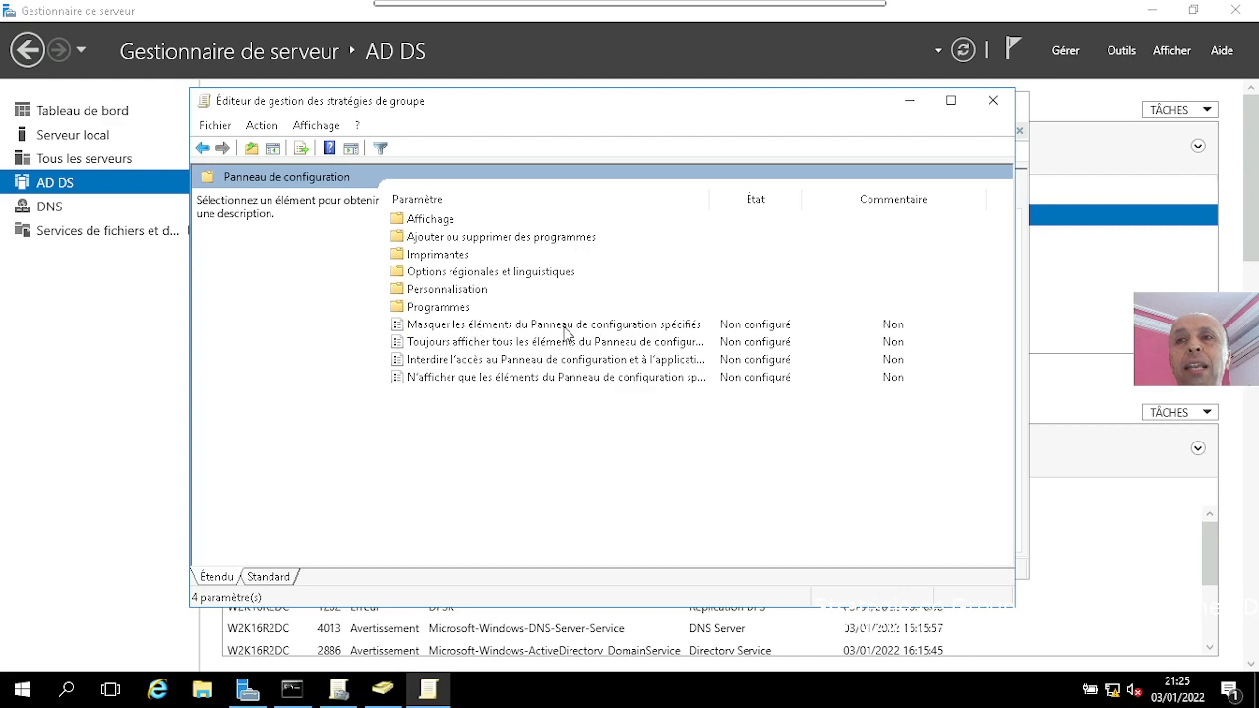
# - Set the policy "Interdire l'accès au Panneau de configuration et à l'application Paramètres du PC" to Activé and apply it
pyautogui.click(530, 362)
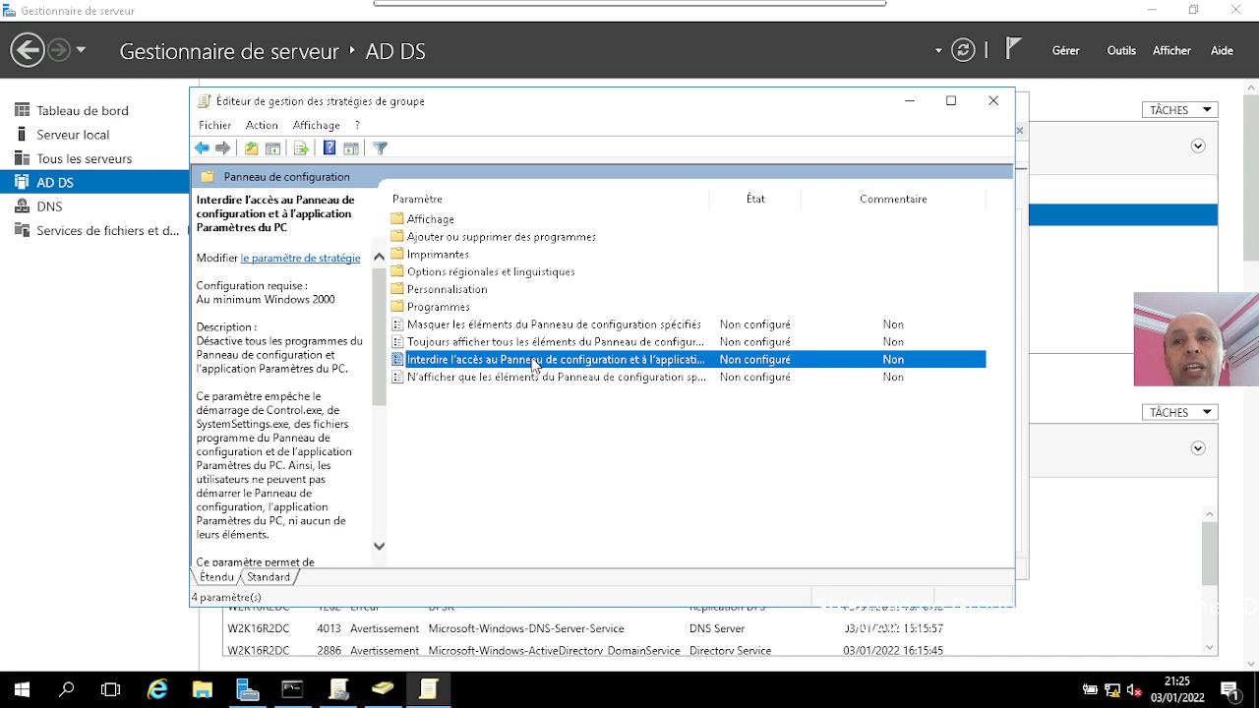
pyautogui.doubleClick(534, 362)
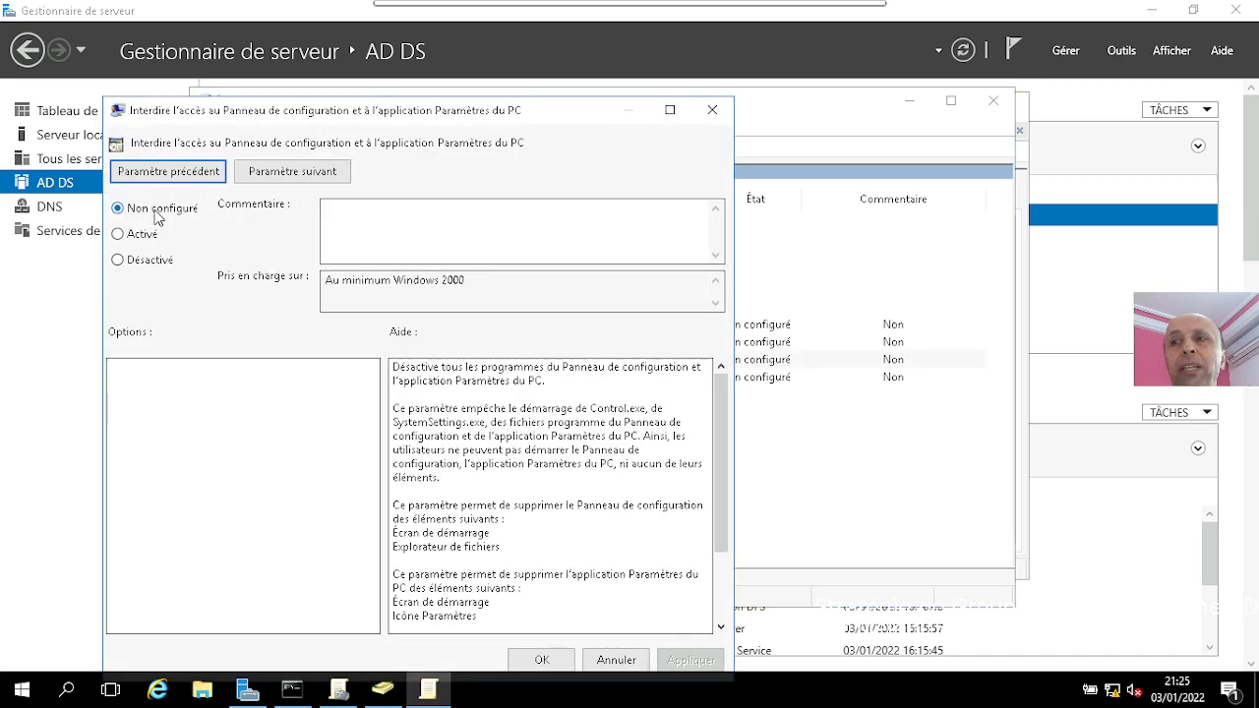
pyautogui.click(130, 238)
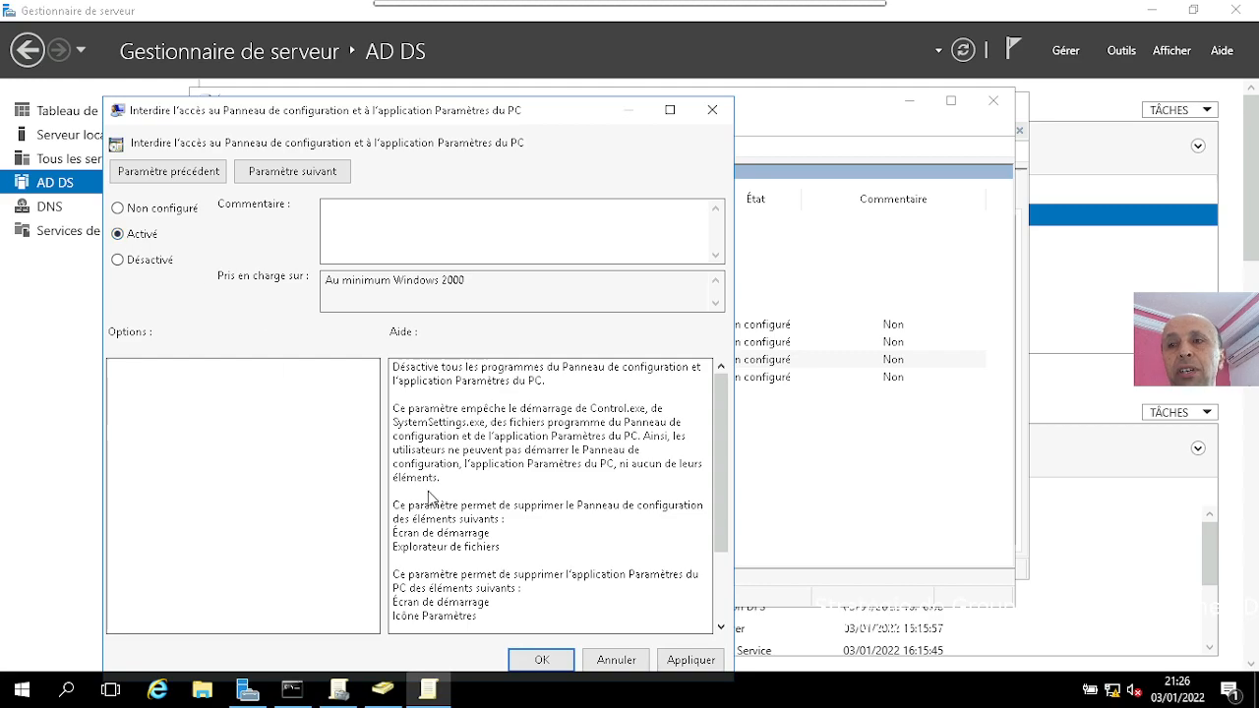
pyautogui.click(690, 660)
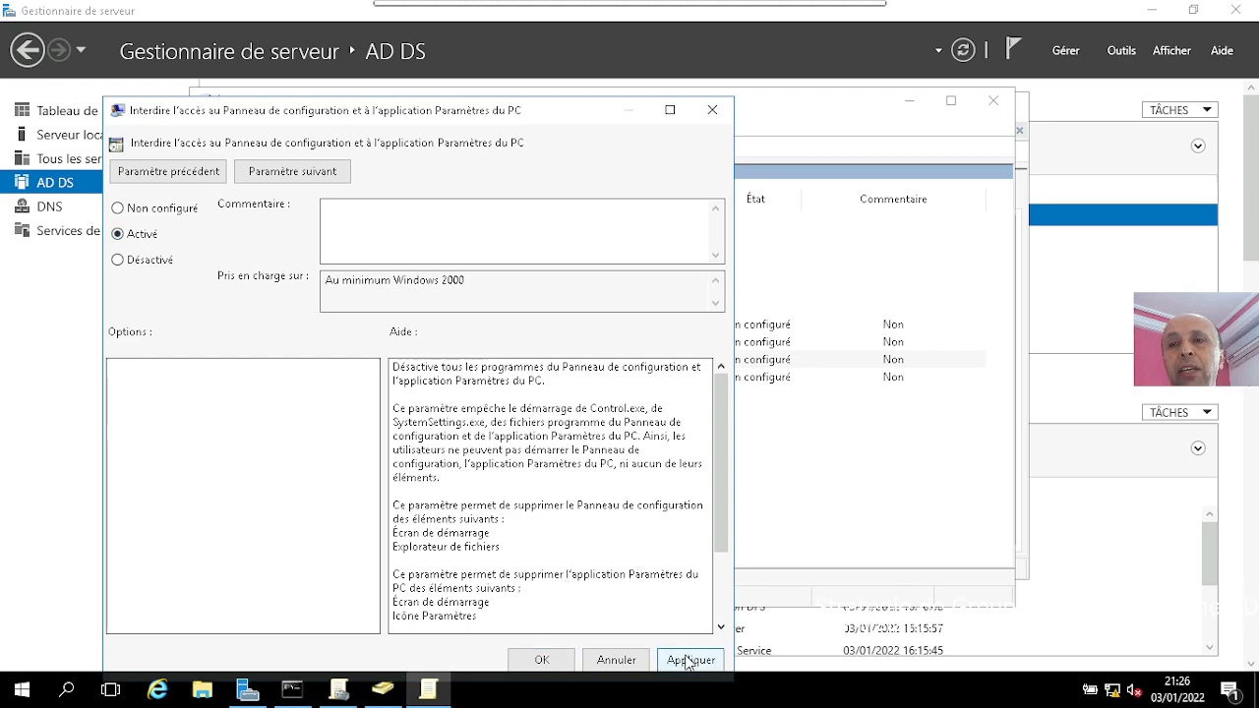
pyautogui.click(542, 661)
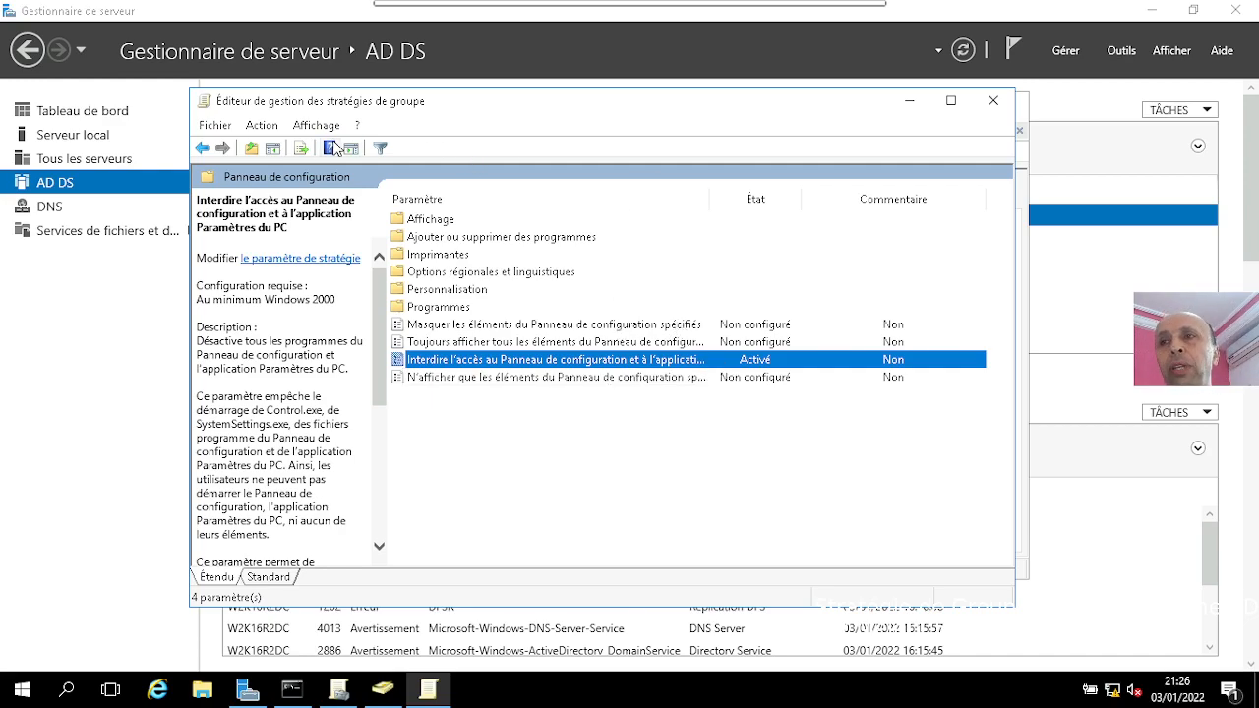
# - In the user configuration's Système administrative templates, set the policy "Désactiver l'accès à l'invite de commandes" to Activé and apply it
pyautogui.click(274, 148)
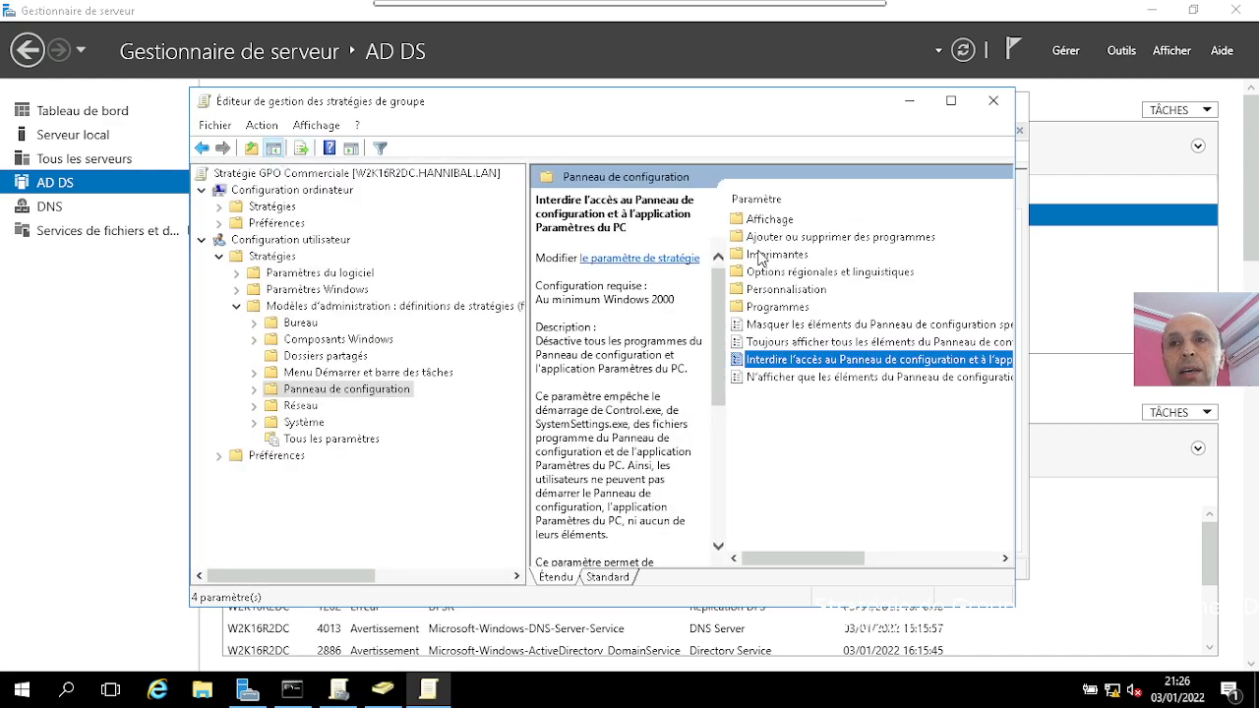
pyautogui.click(303, 423)
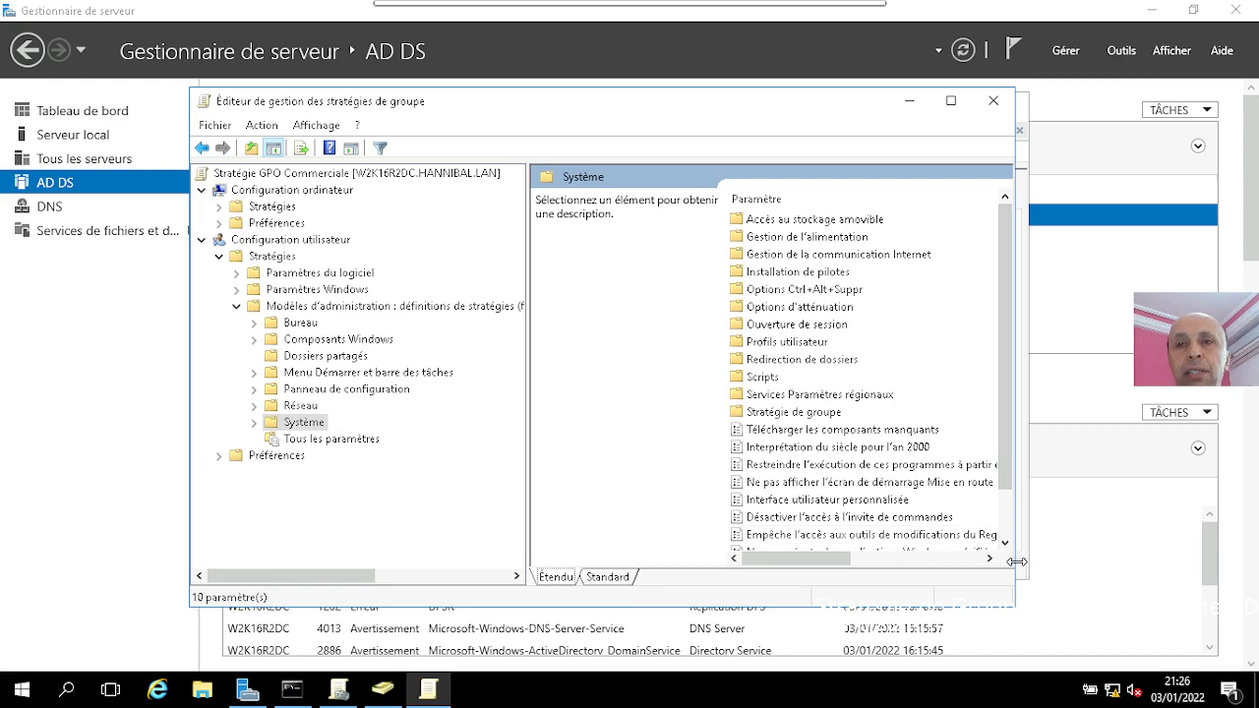
pyautogui.click(273, 149)
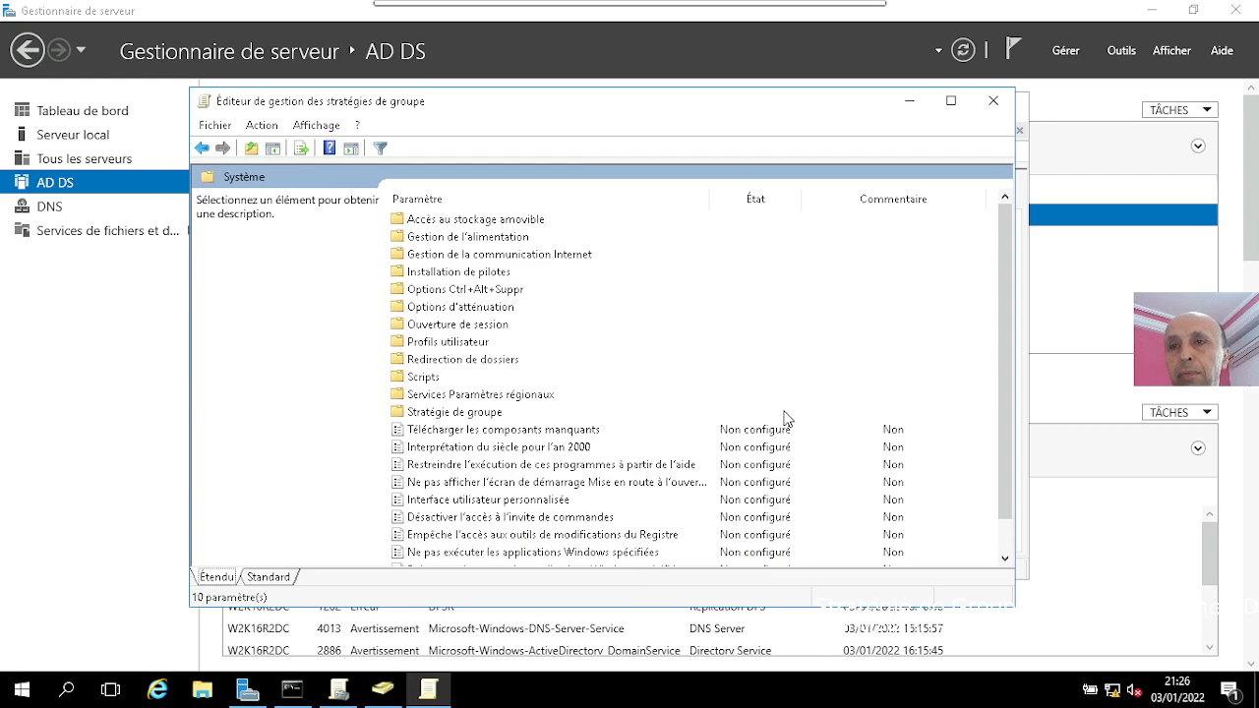
pyautogui.scroll(-1, 787, 420)
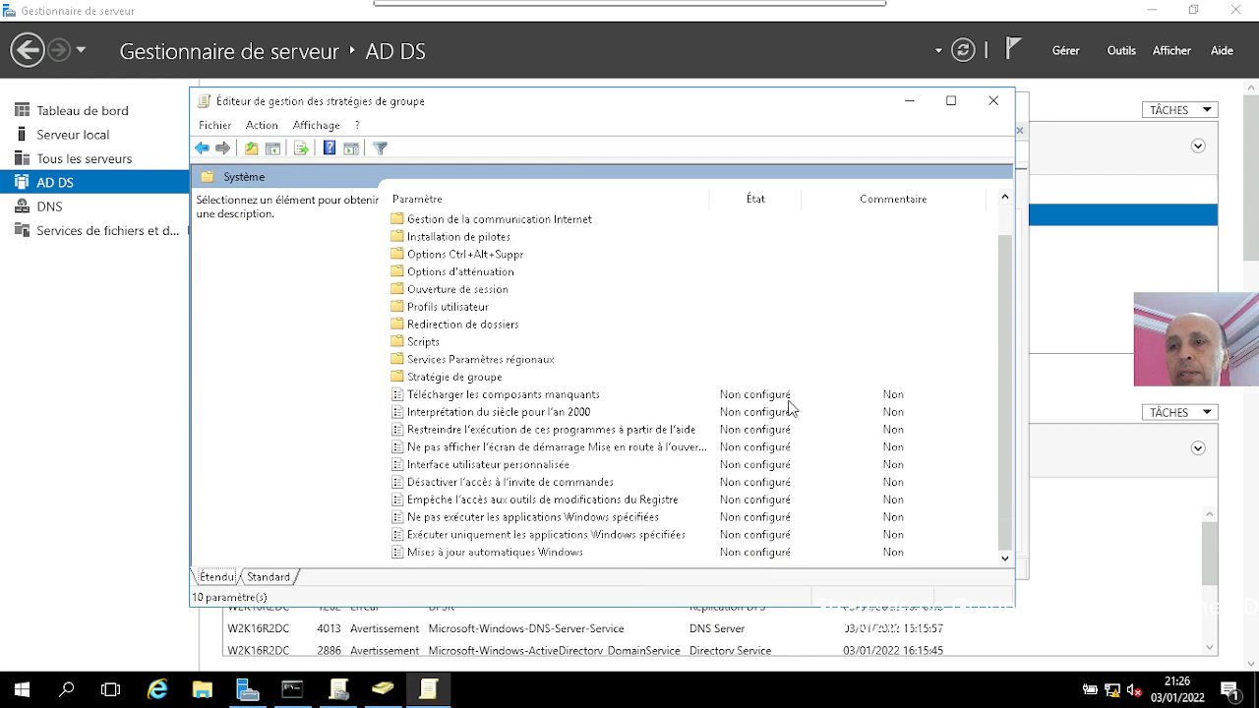
pyautogui.click(554, 489)
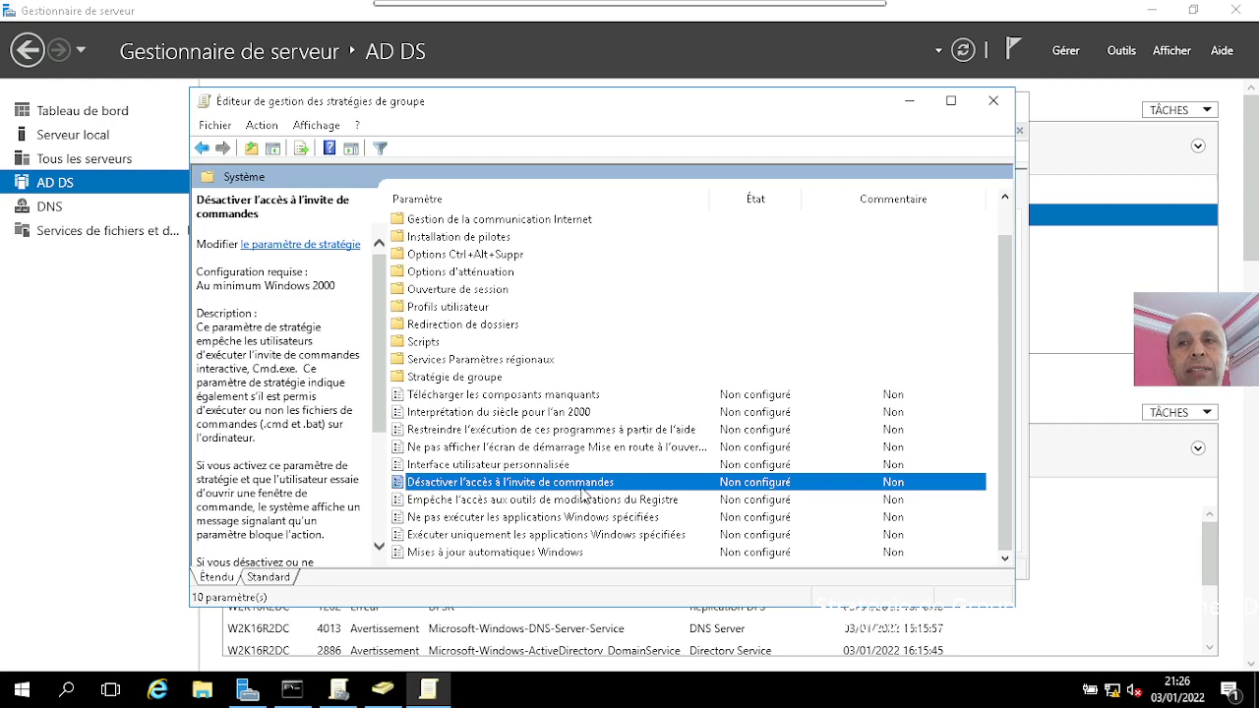
pyautogui.doubleClick(584, 488)
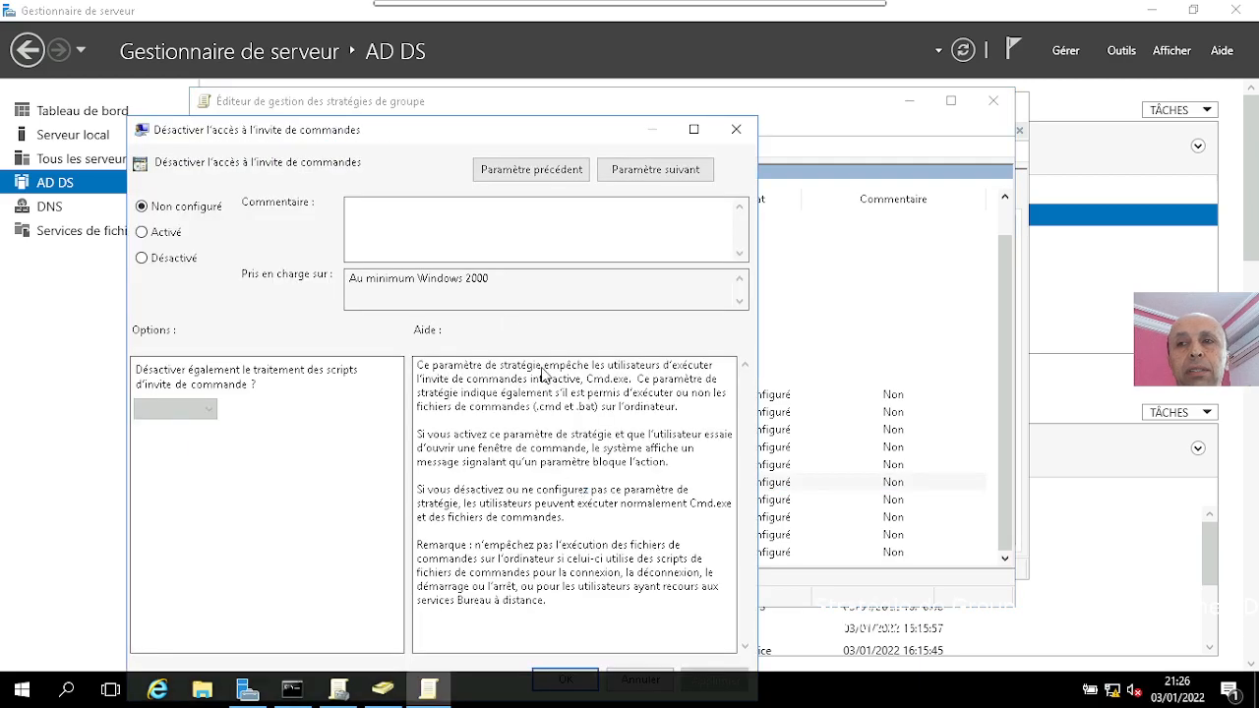
pyautogui.click(181, 232)
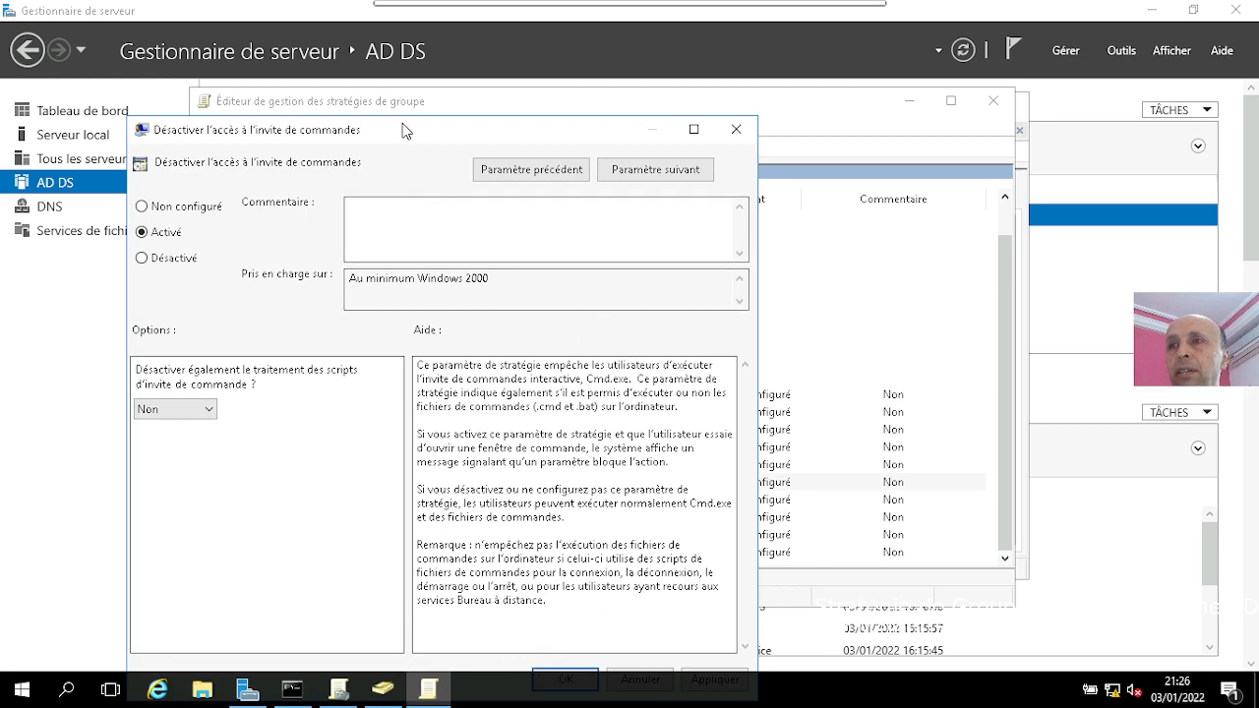
pyautogui.moveTo(406, 135); pyautogui.dragTo(425, 105)
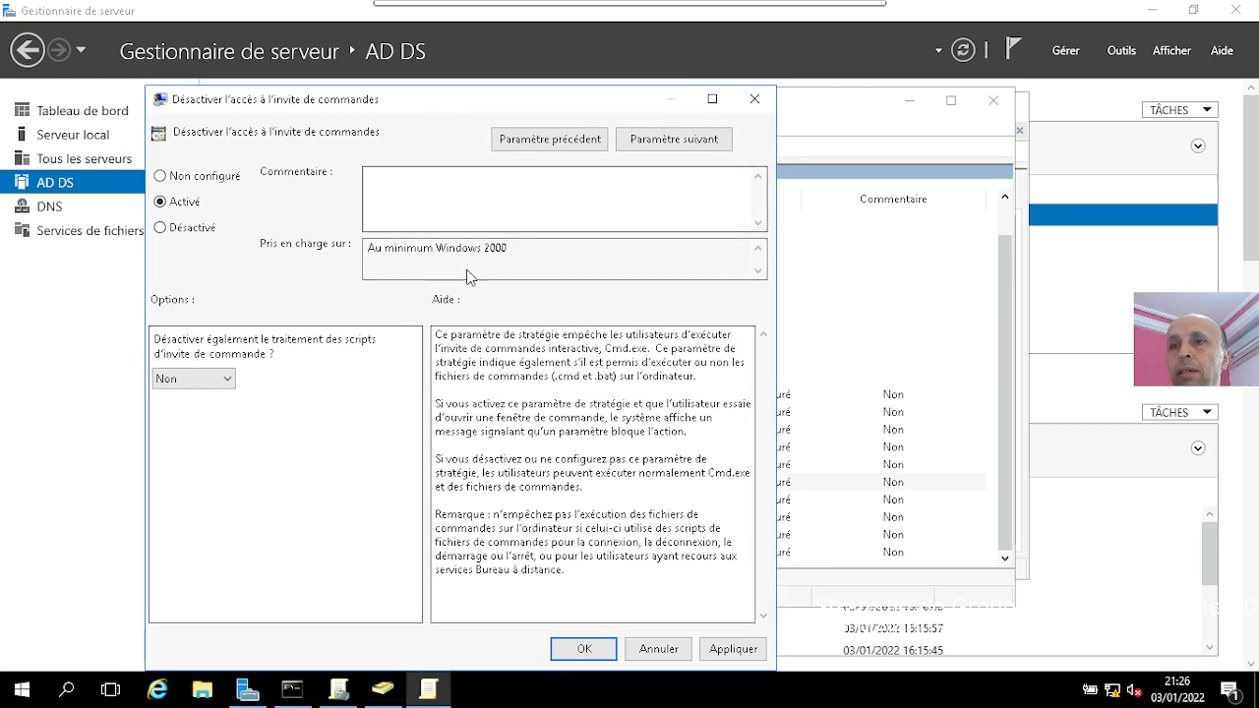
pyautogui.click(734, 649)
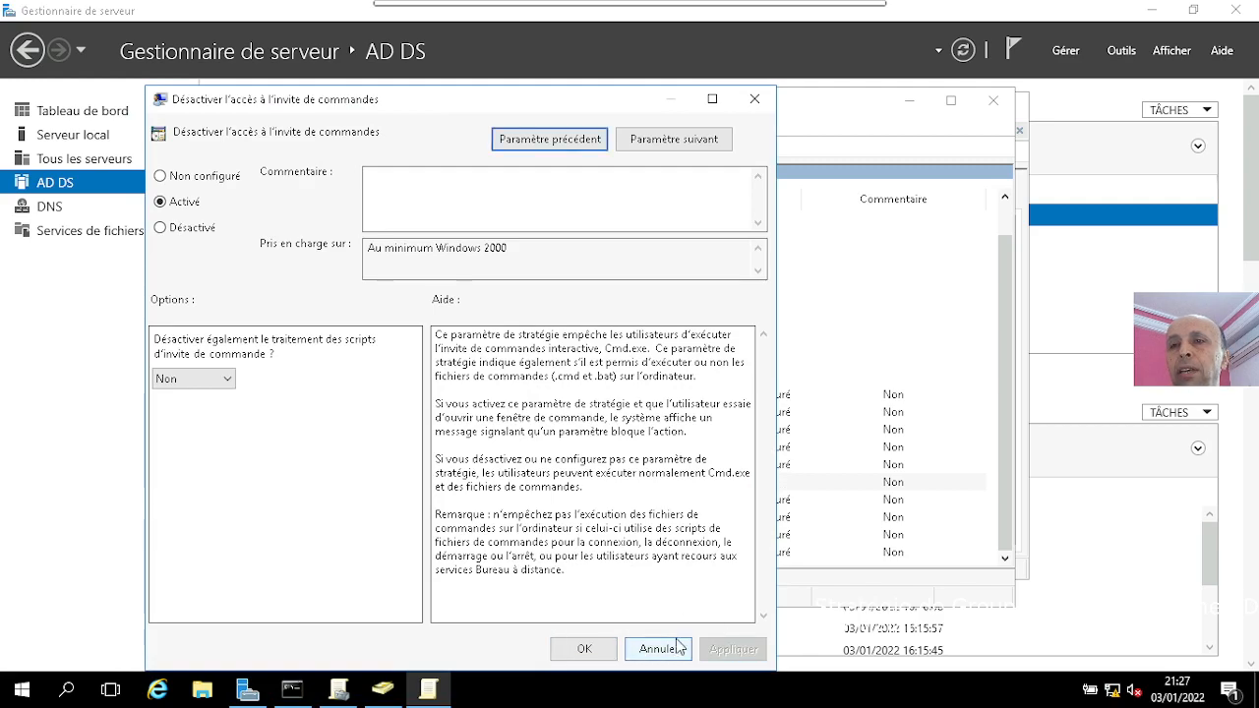
pyautogui.click(595, 649)
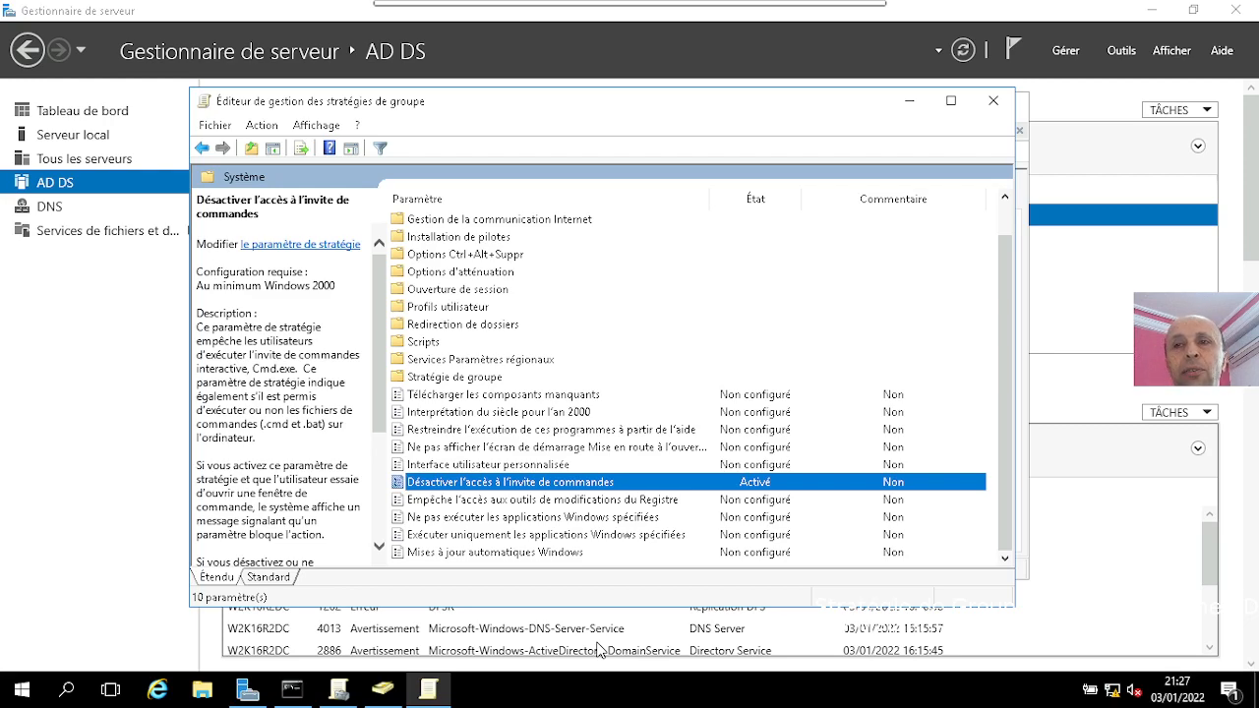
# - In the Options Ctrl+Alt+Suppr settings, set the policy "Supprimer le Gestionnaire des tâches" to Activé and apply it
pyautogui.click(490, 258)
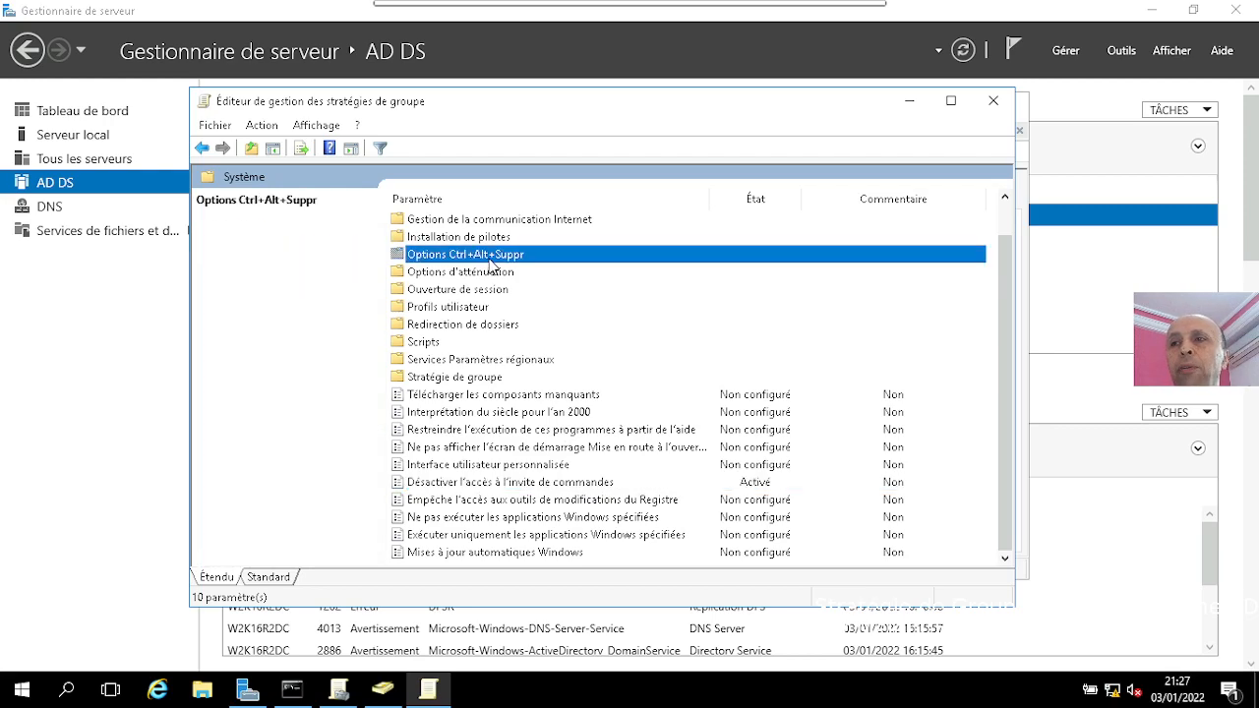
pyautogui.doubleClick(492, 257)
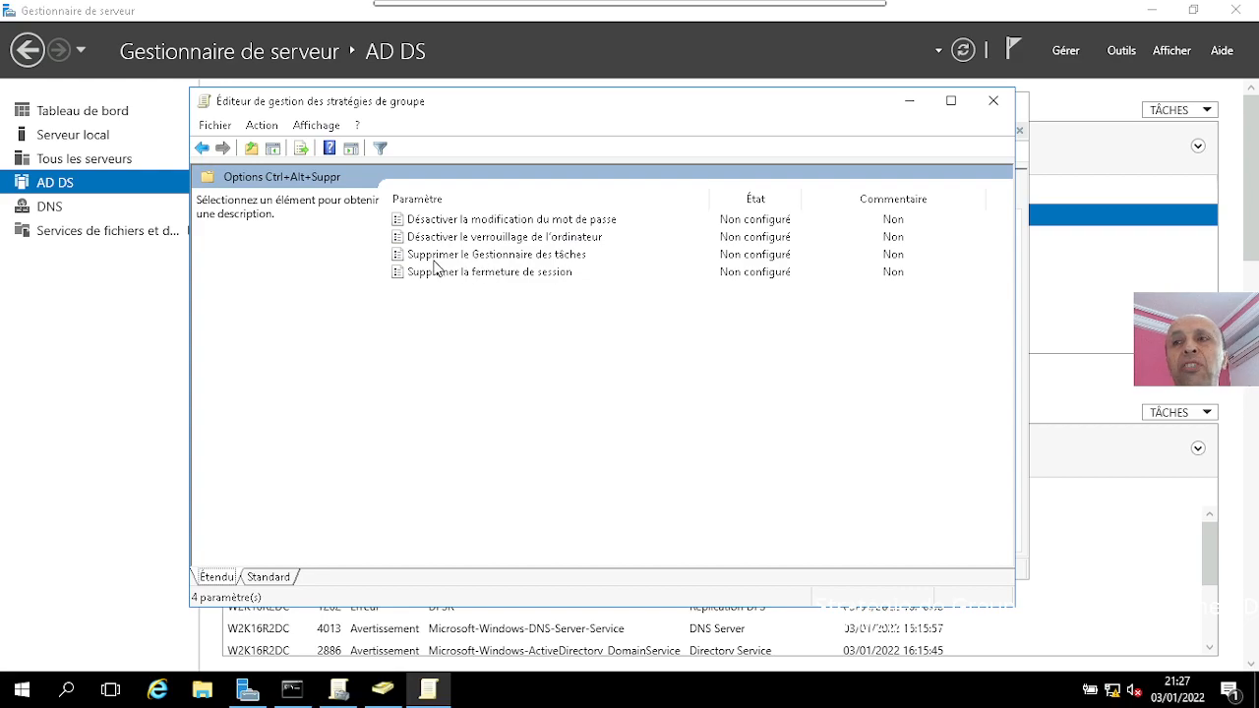
pyautogui.click(513, 258)
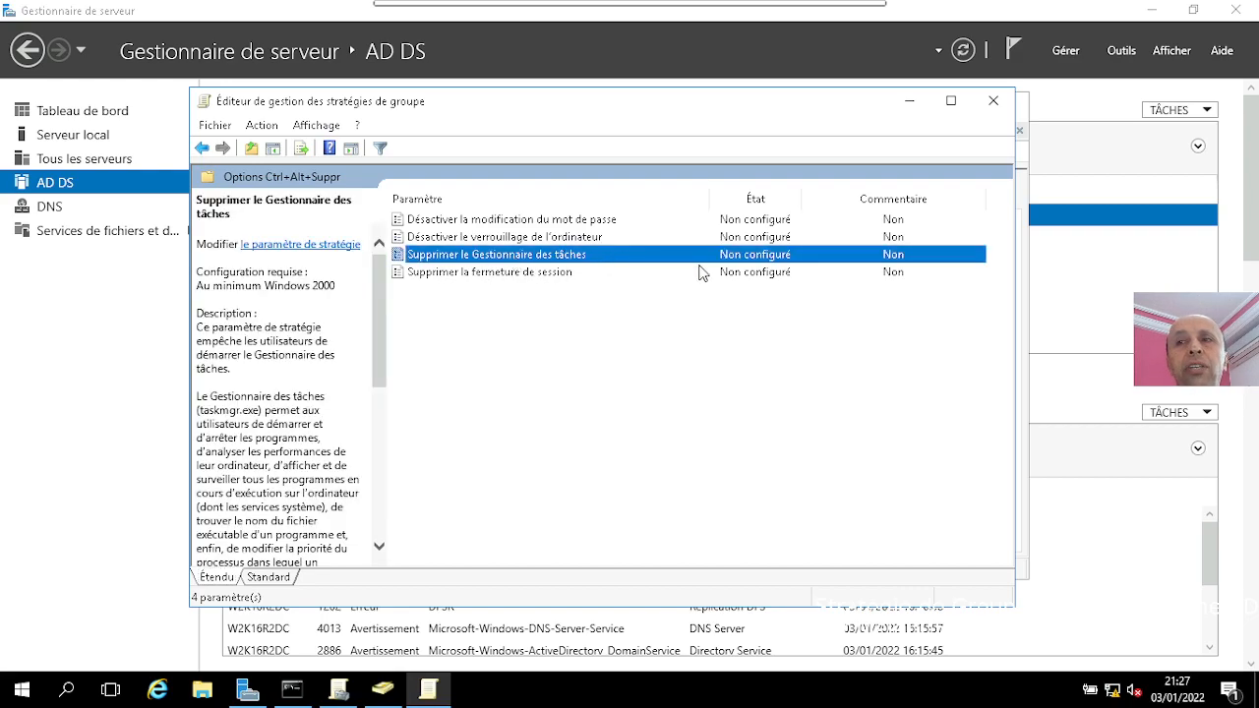
pyautogui.doubleClick(539, 258)
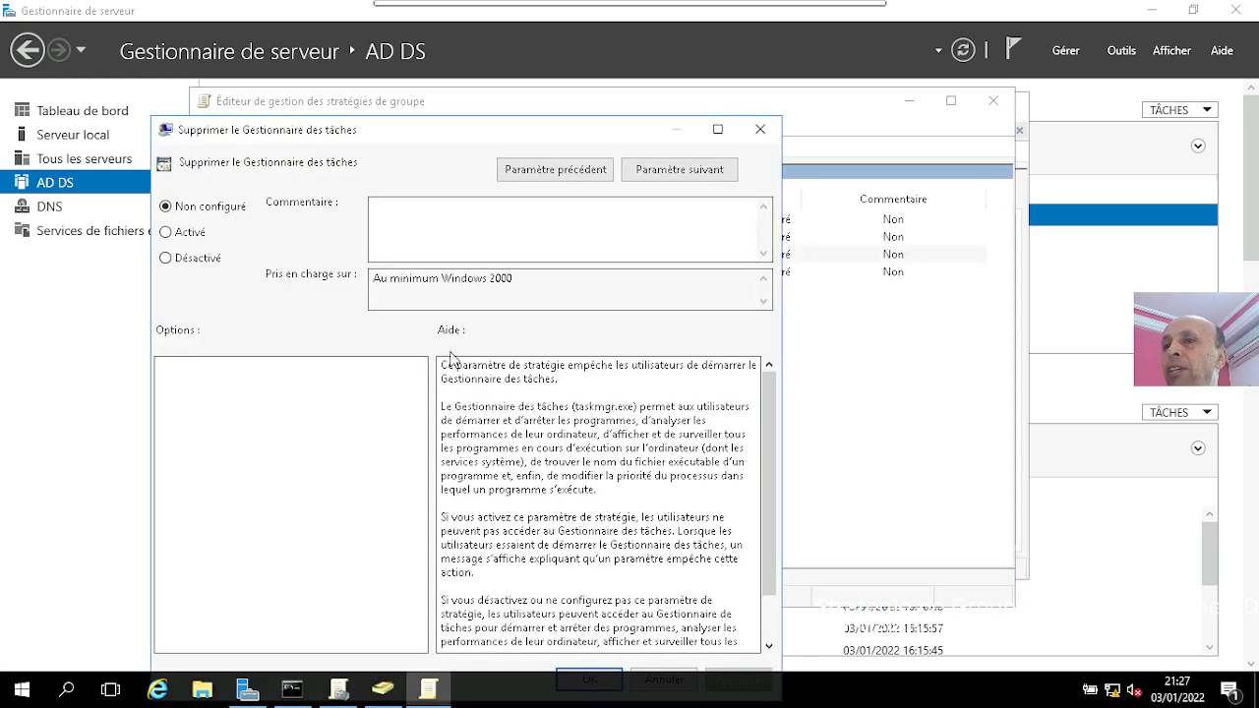
pyautogui.click(196, 237)
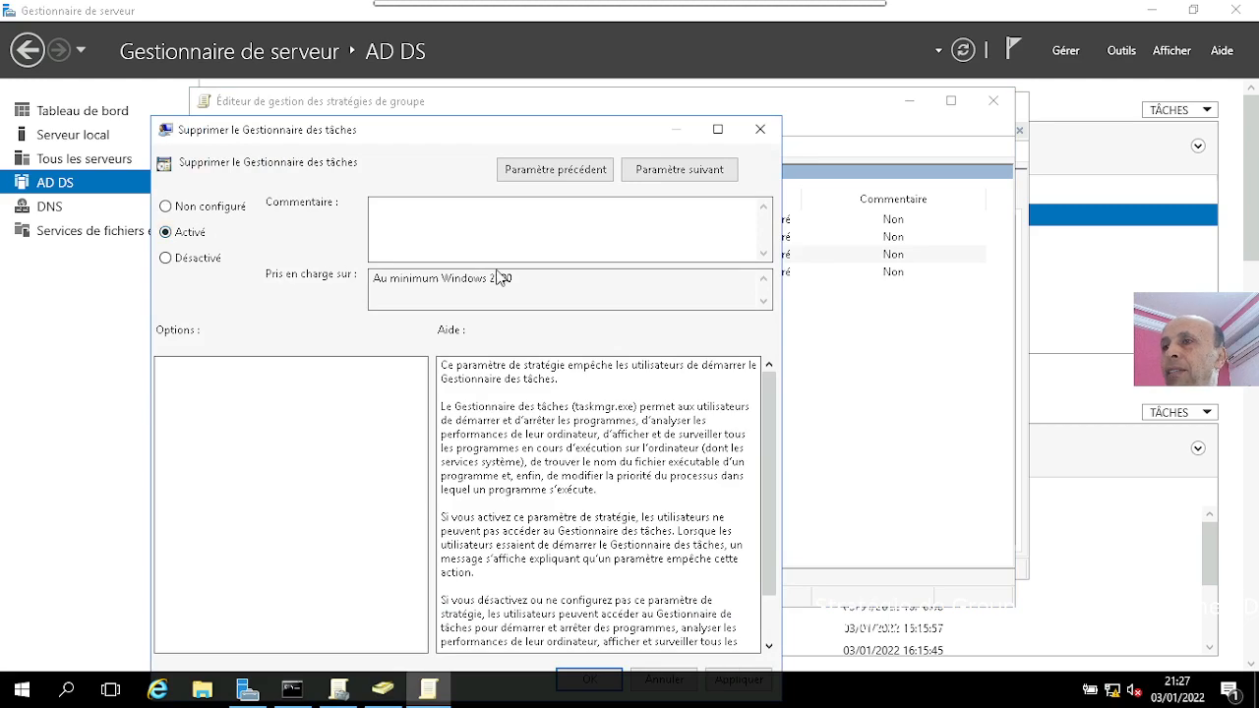
pyautogui.scroll(-1, 569, 516)
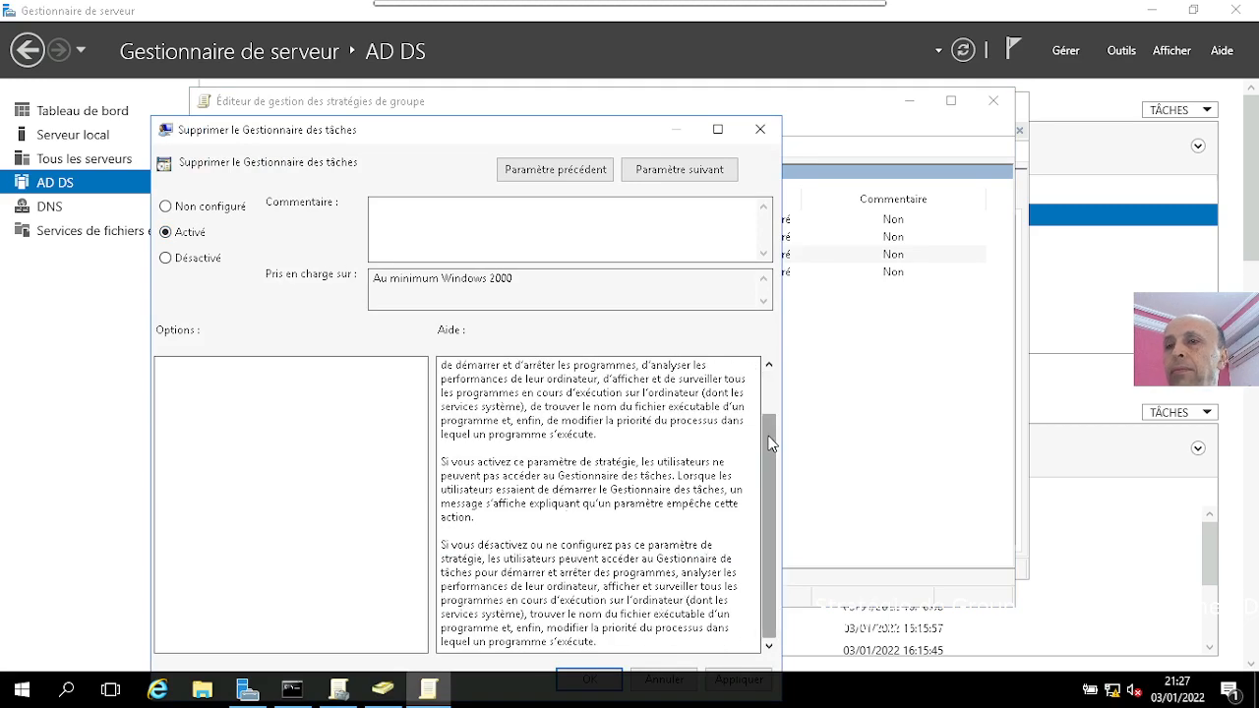
pyautogui.scroll(1, 772, 390)
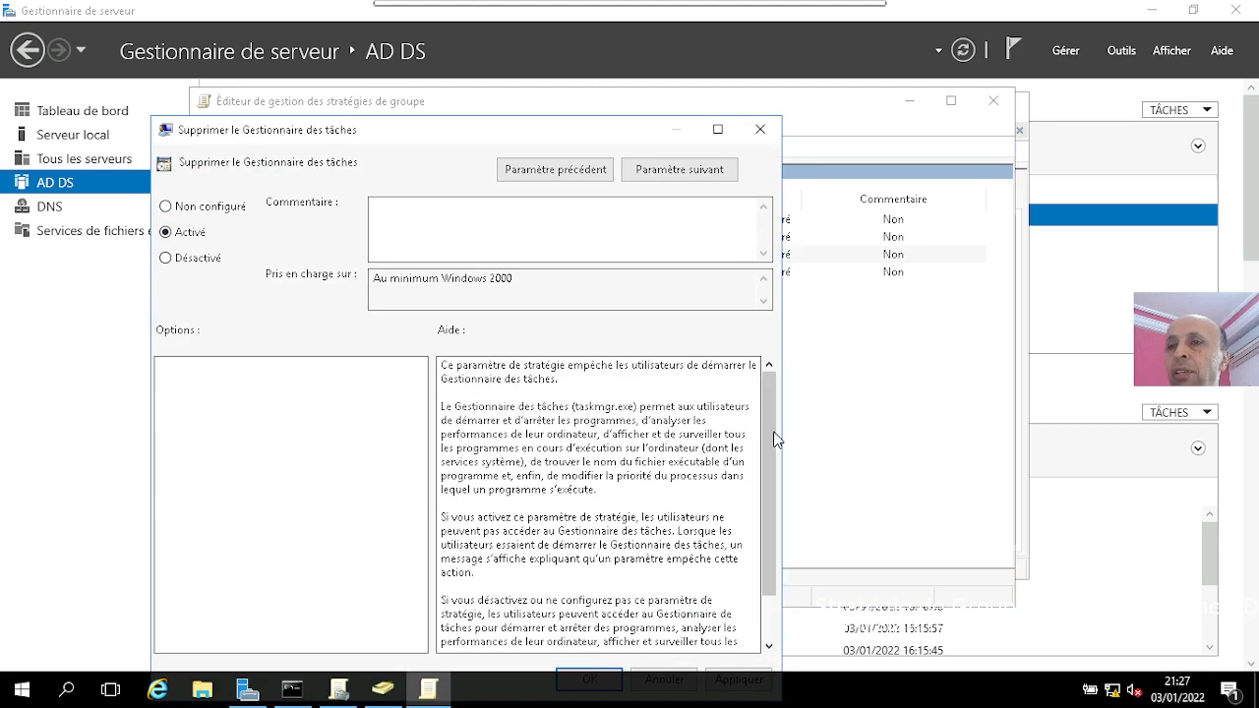
pyautogui.moveTo(618, 134); pyautogui.dragTo(656, 86)
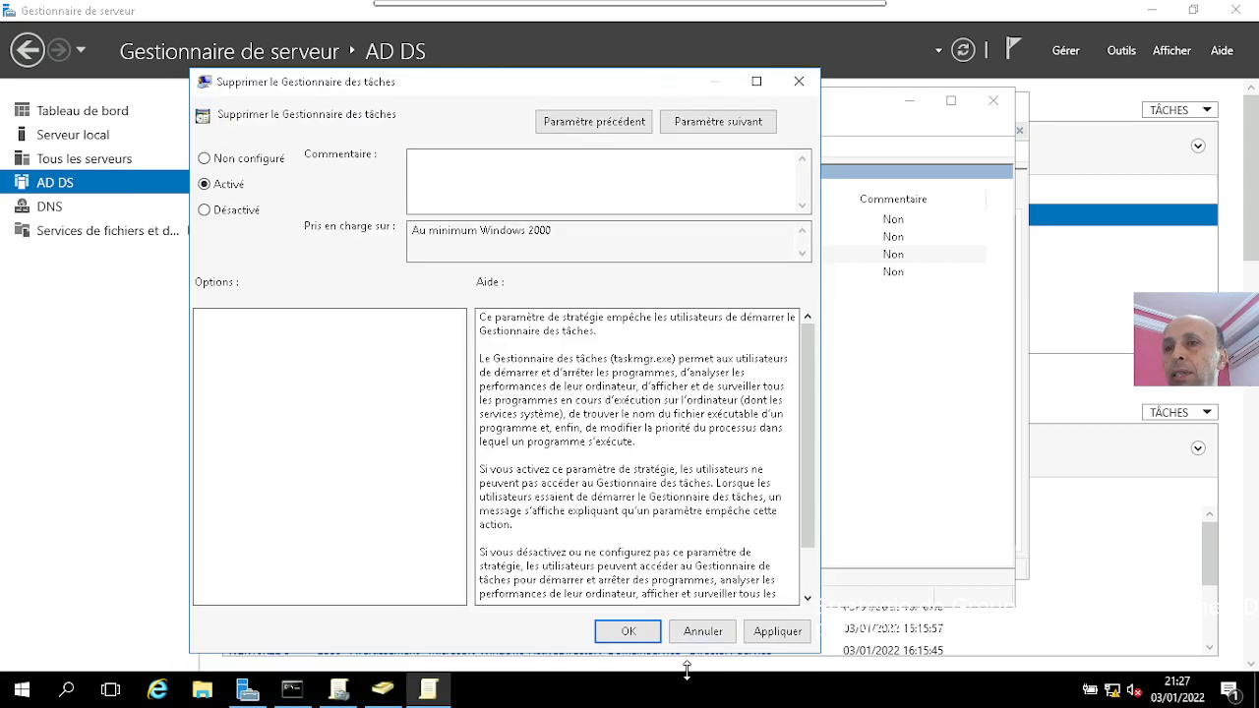
pyautogui.click(777, 634)
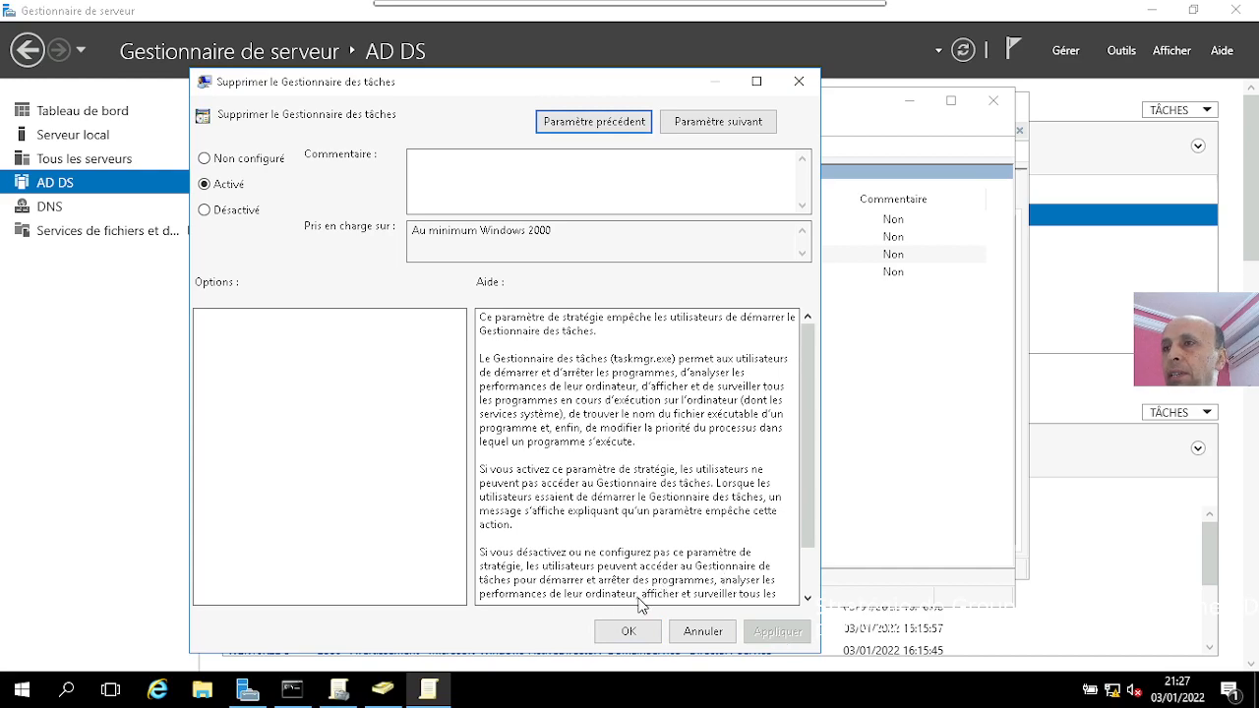
pyautogui.click(635, 639)
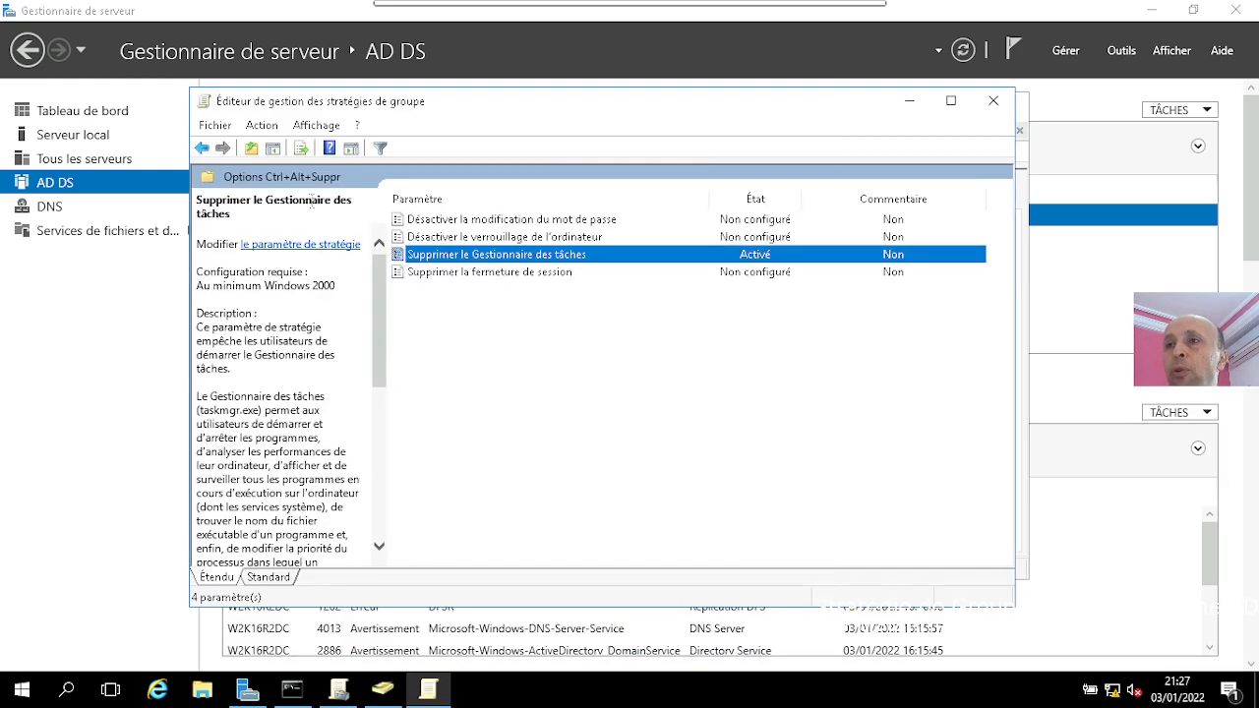
# - Return to the user configuration's Système administrative templates through the console tree, and list their settings with states, hiding the tree again
pyautogui.click(260, 151)
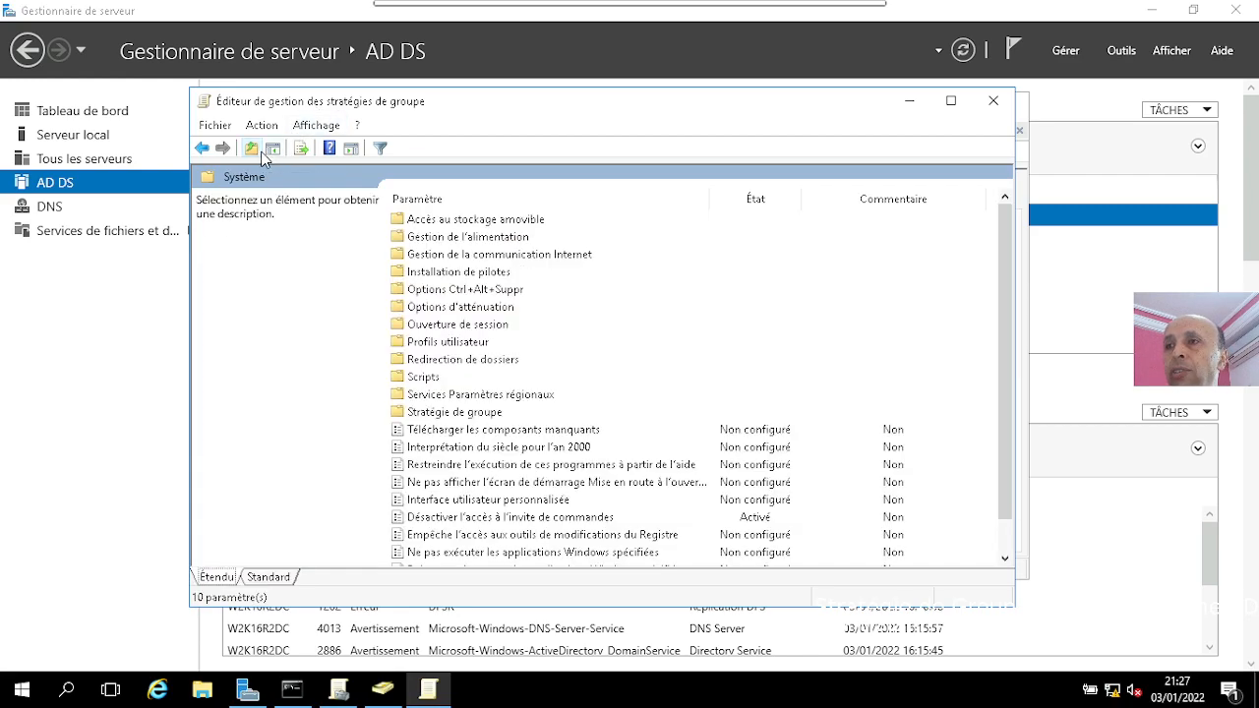
pyautogui.click(272, 154)
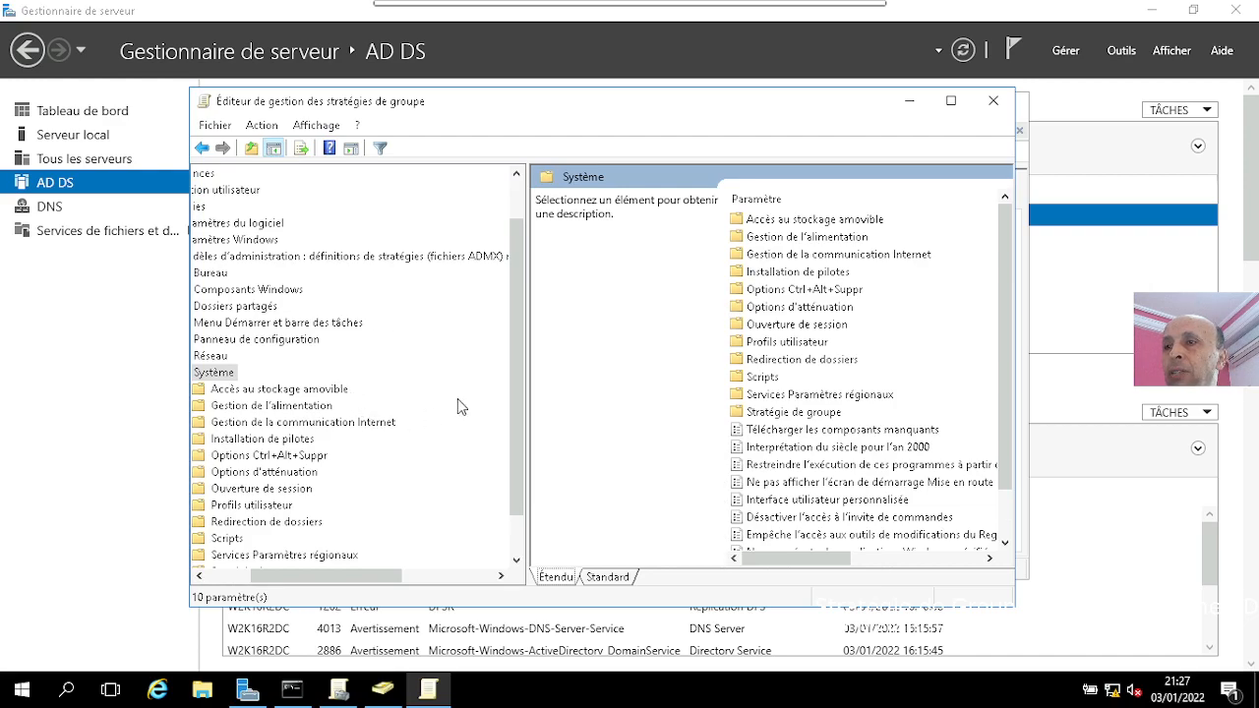
pyautogui.click(222, 576)
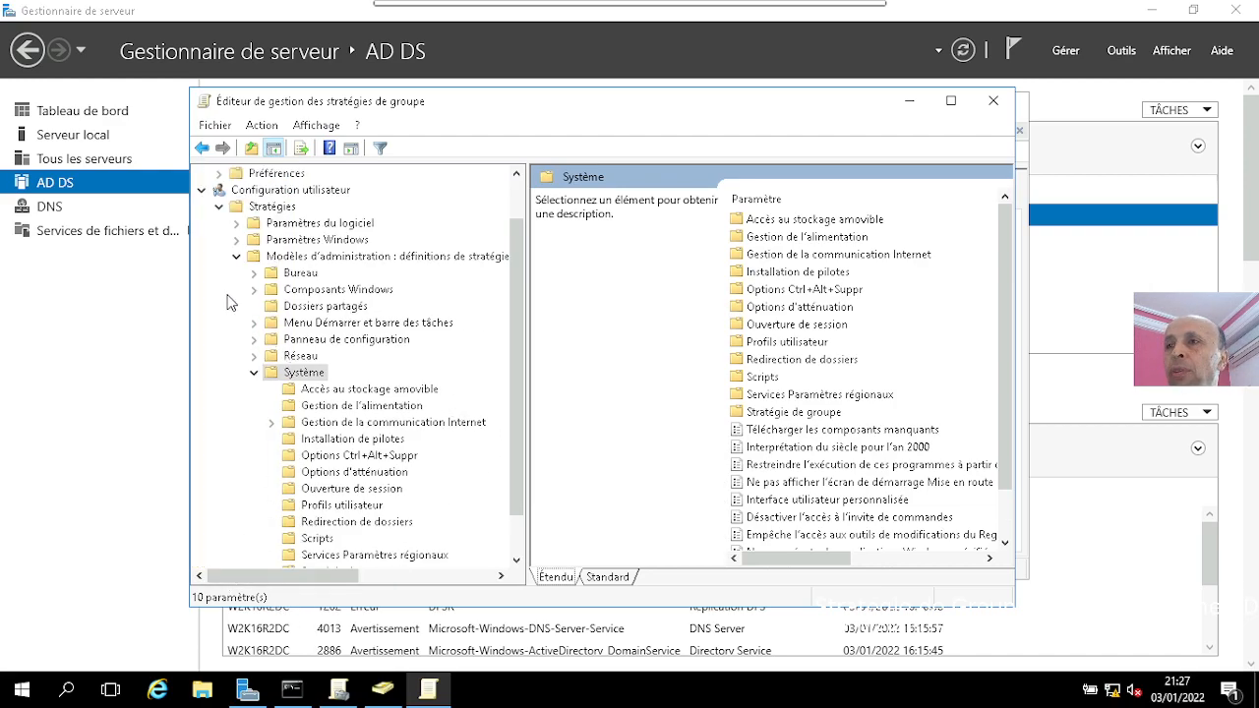
pyautogui.click(237, 257)
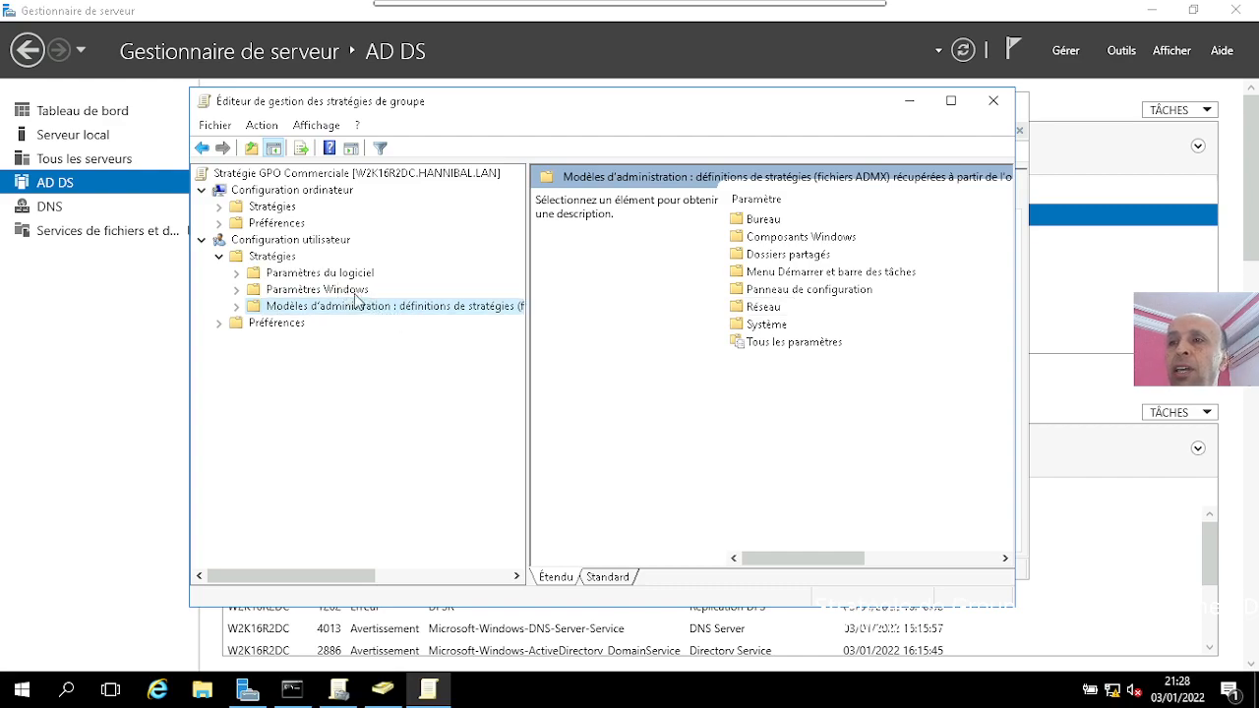
pyautogui.click(236, 307)
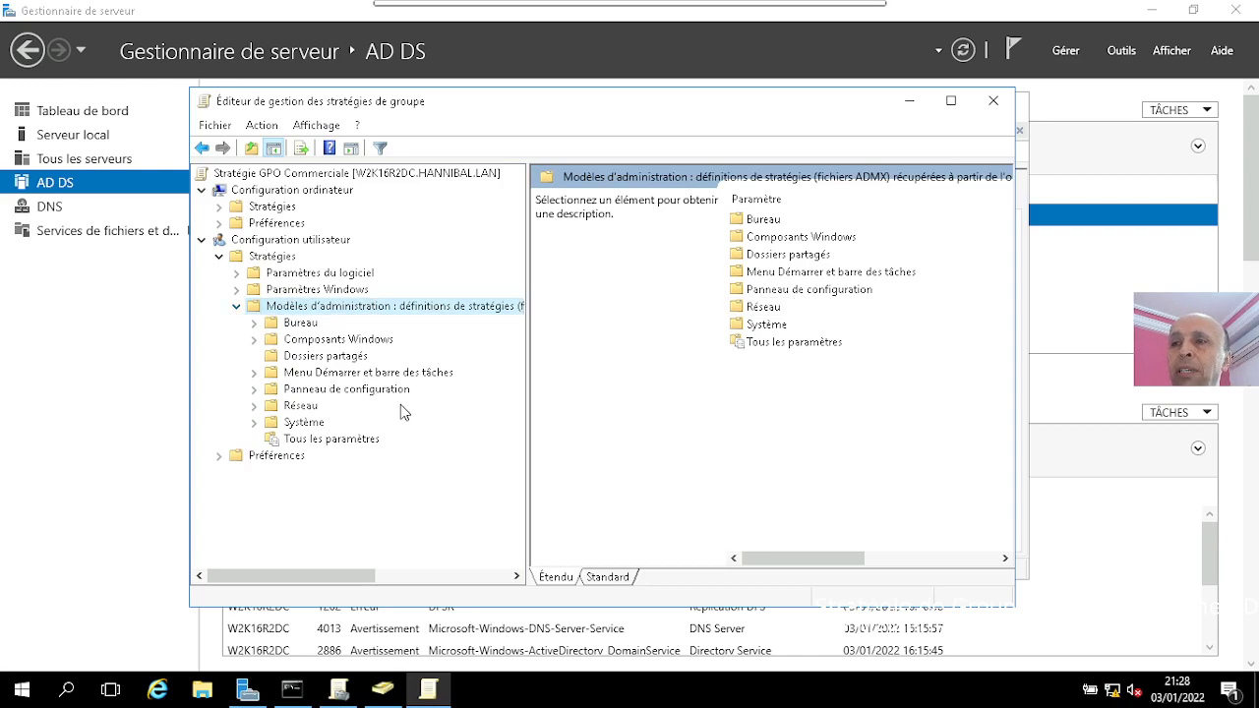
pyautogui.click(302, 425)
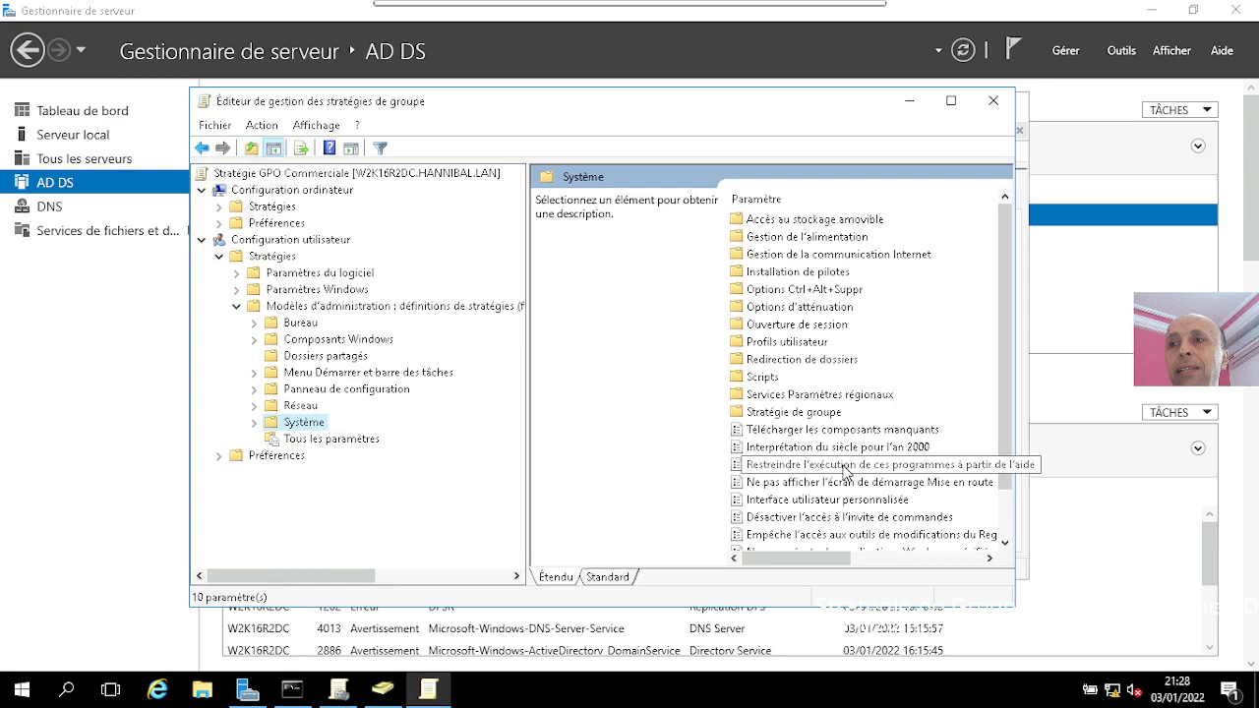
pyautogui.click(1005, 545)
pyautogui.click(1005, 545)
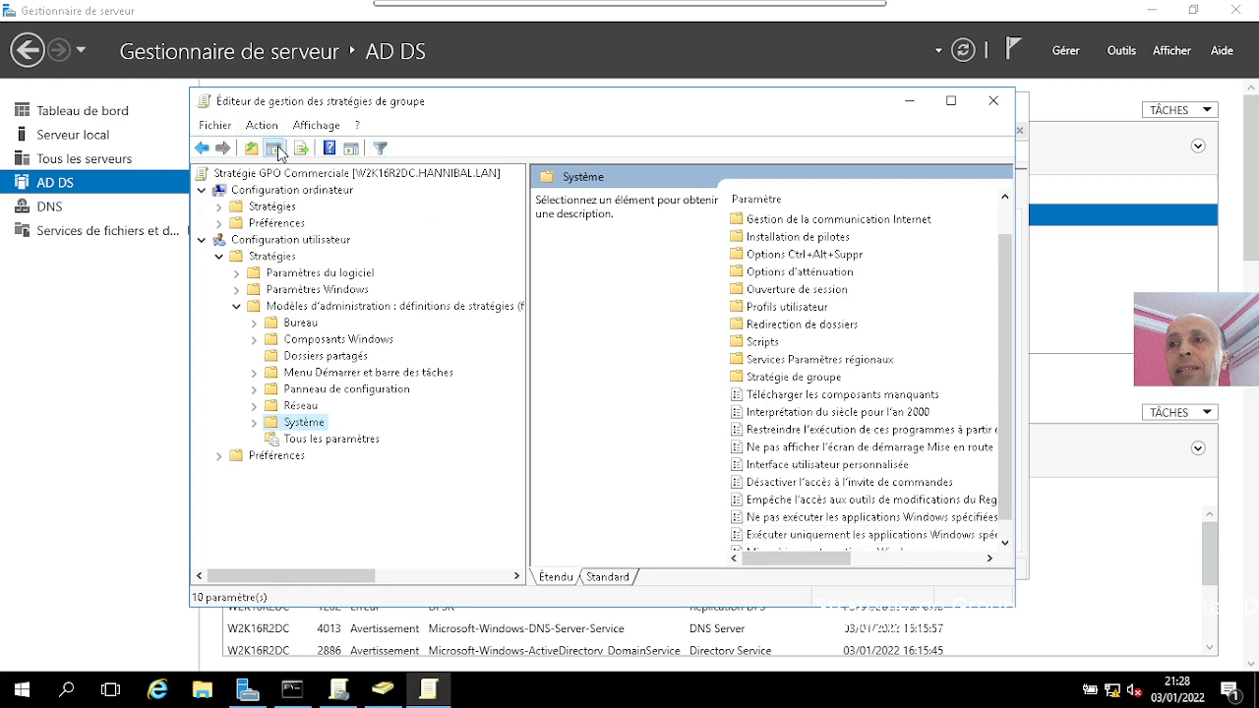
pyautogui.click(275, 149)
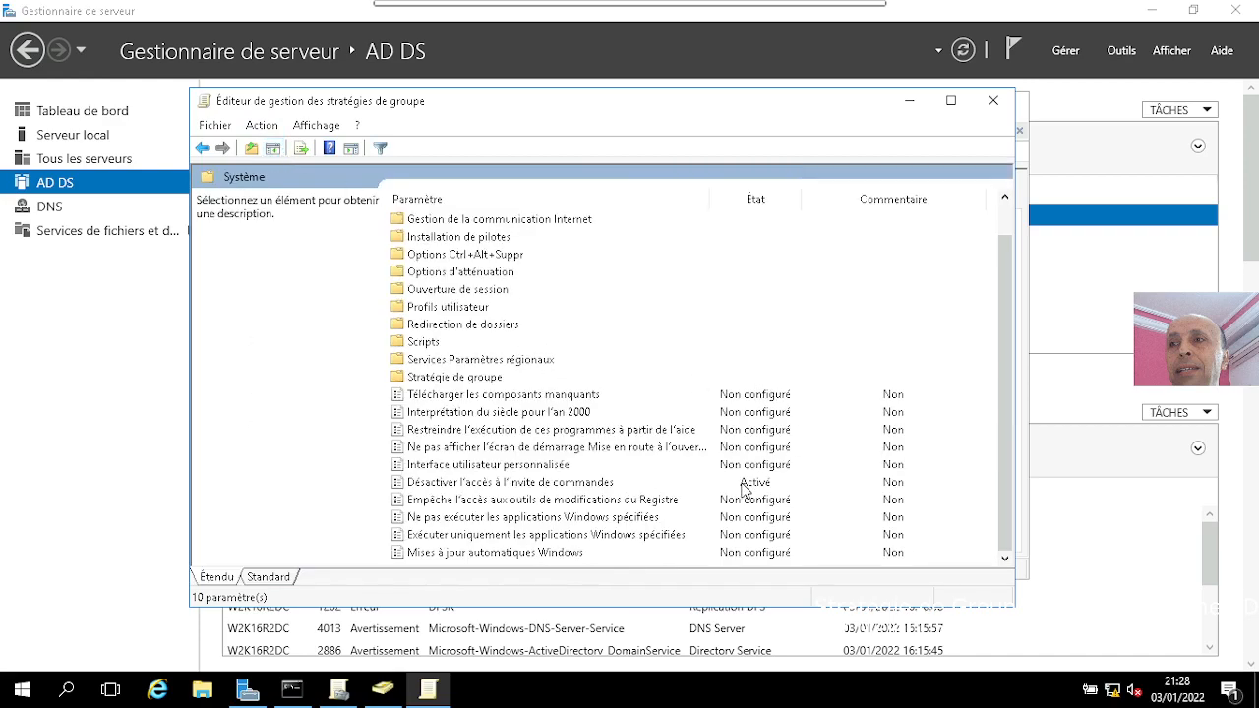
pyautogui.click(1005, 560)
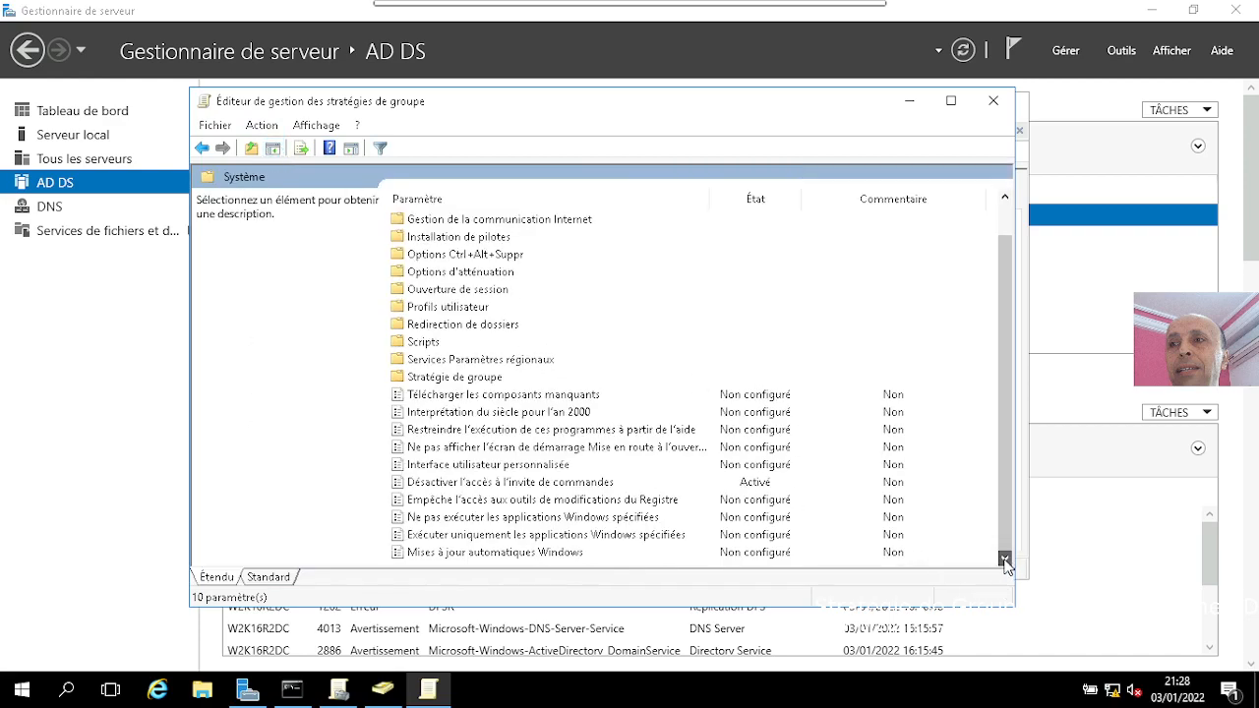
# - Set the policy "Exécuter uniquement les applications Windows spécifiées" to Activé and open its list of allowed applications
pyautogui.click(542, 540)
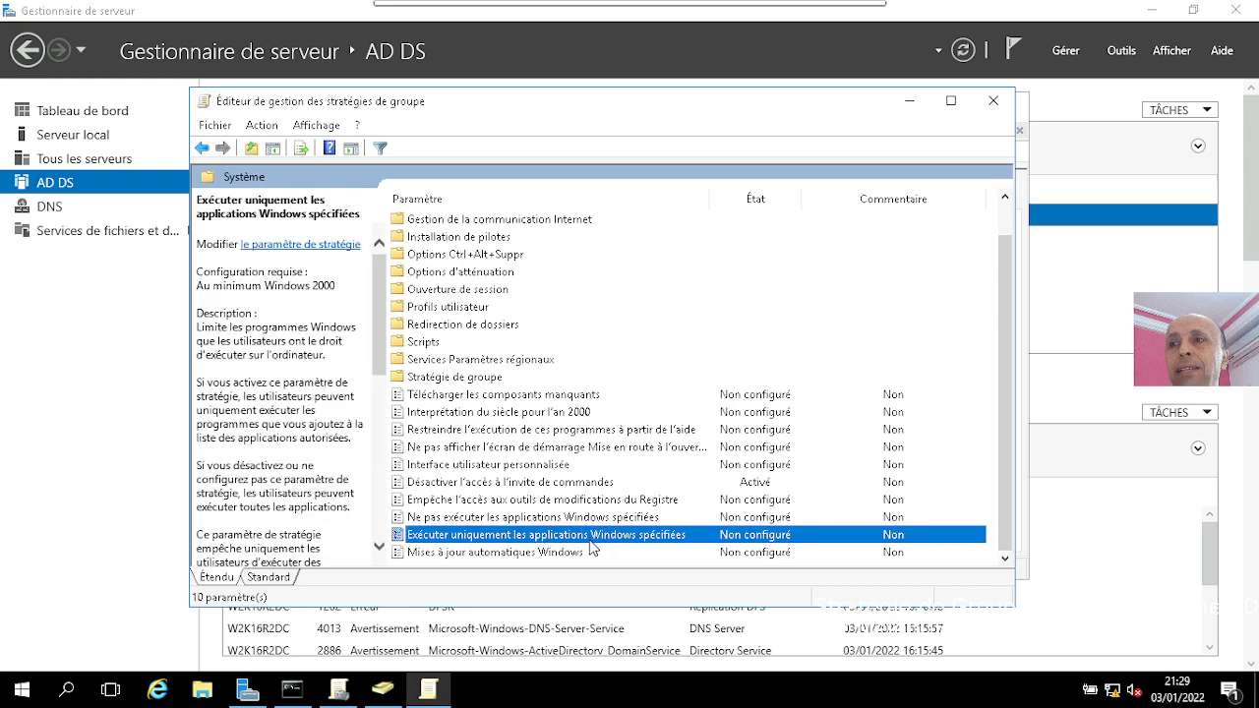
pyautogui.doubleClick(590, 544)
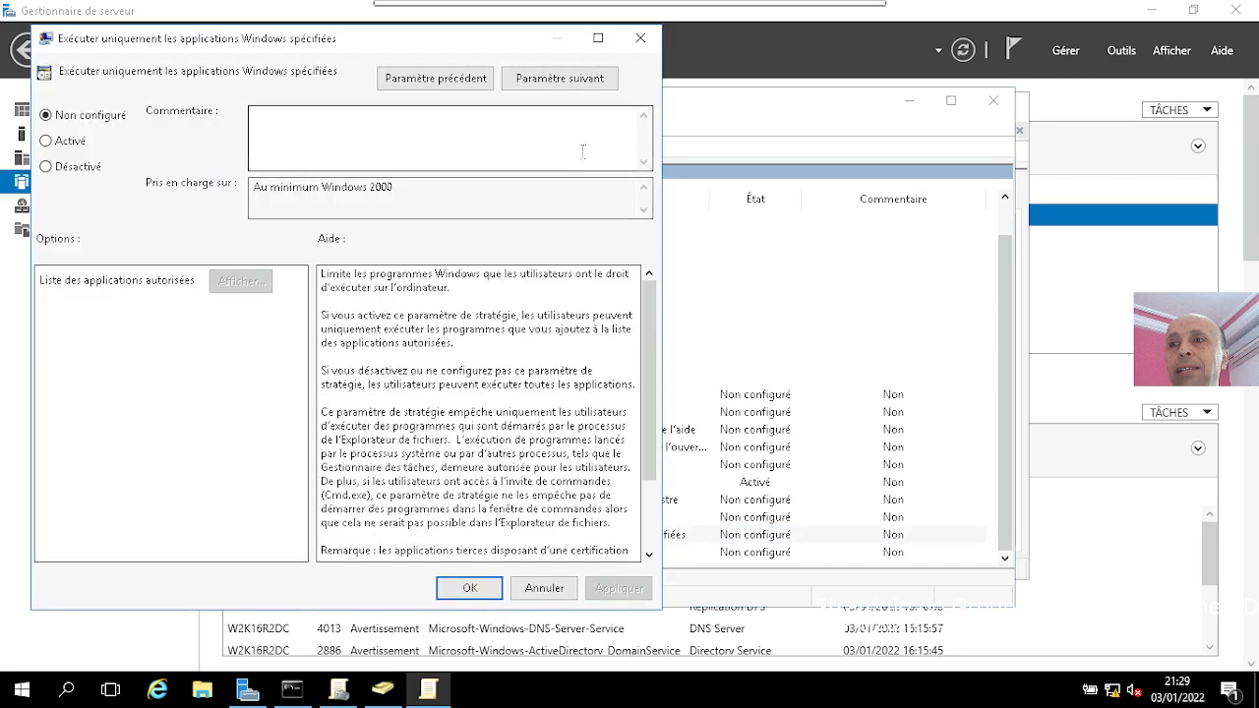
pyautogui.click(76, 145)
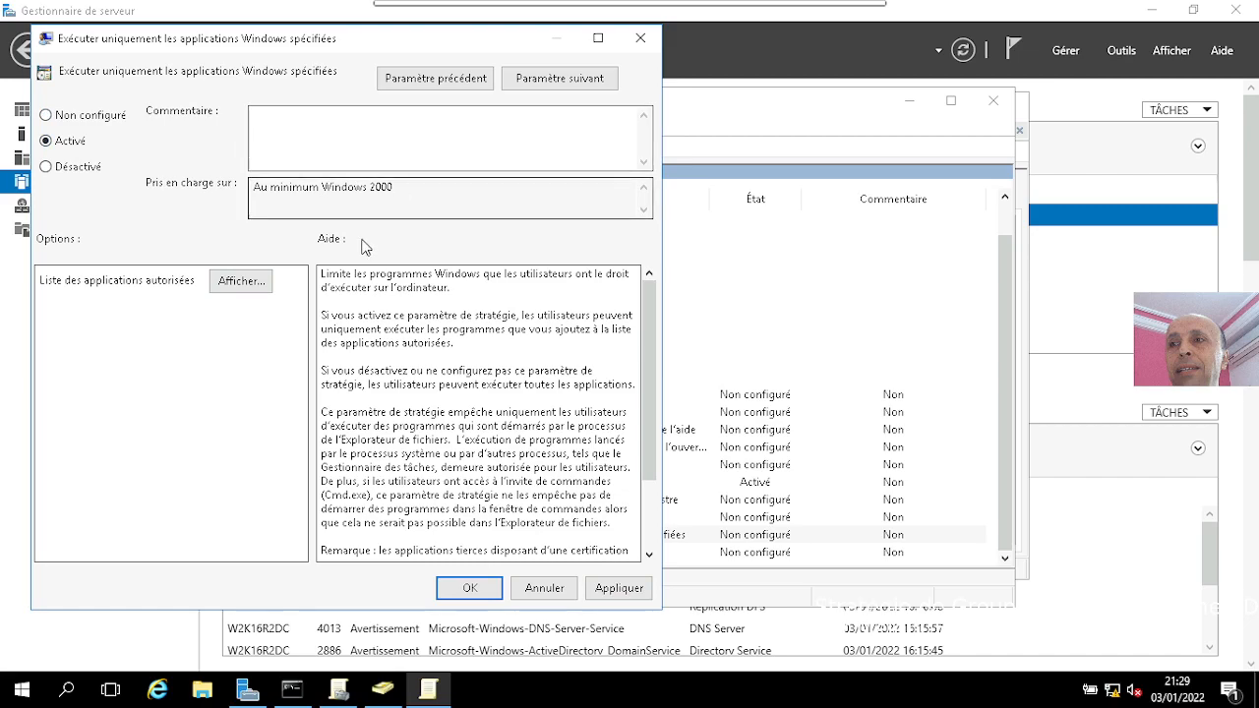
pyautogui.click(243, 282)
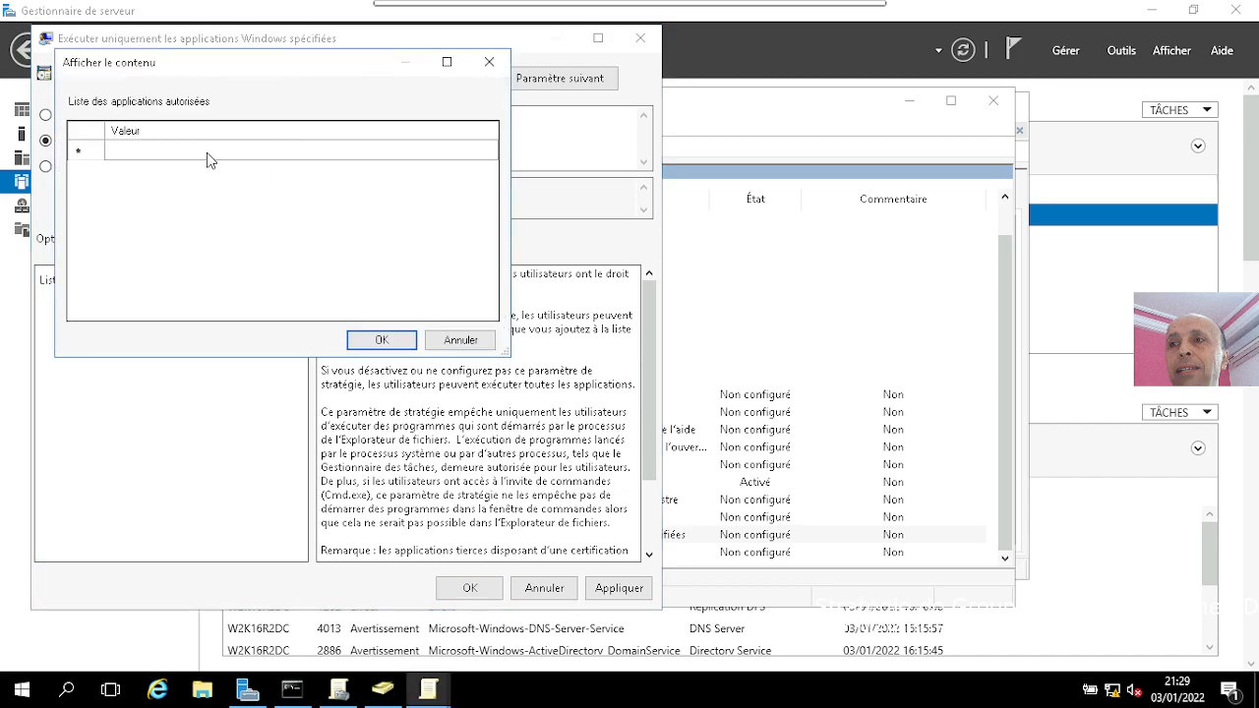
# - Add calc.exe, winword.exe and excel.exe to the list of allowed applications
pyautogui.click(209, 158)
pyautogui.click(208, 150)
pyautogui.write('ca')
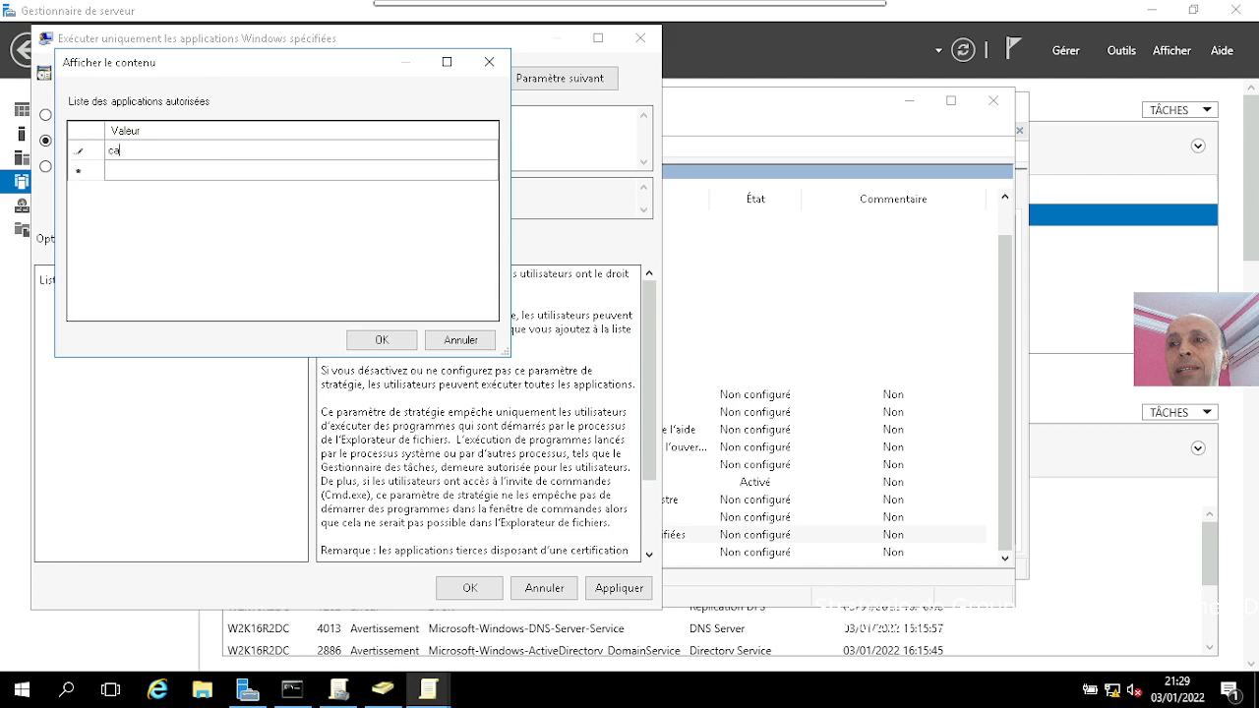
pyautogui.write('lc.exe')
pyautogui.press('Return')
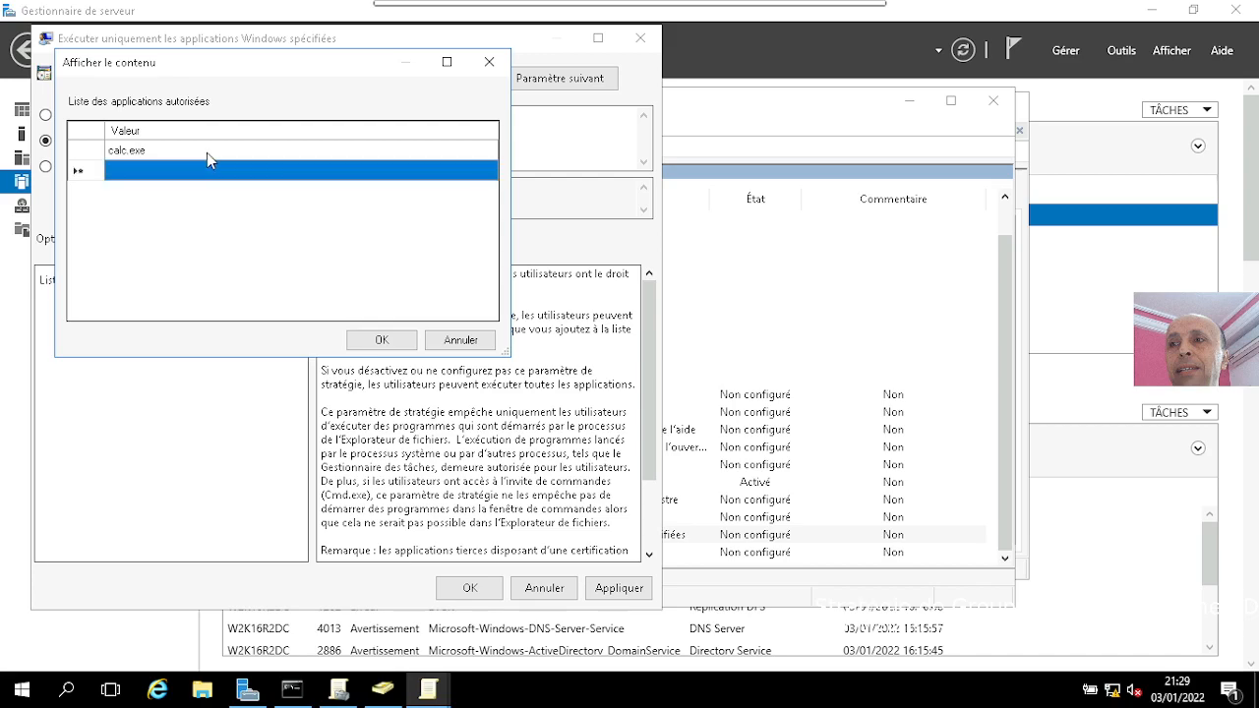
pyautogui.click(166, 171)
pyautogui.write('winword')
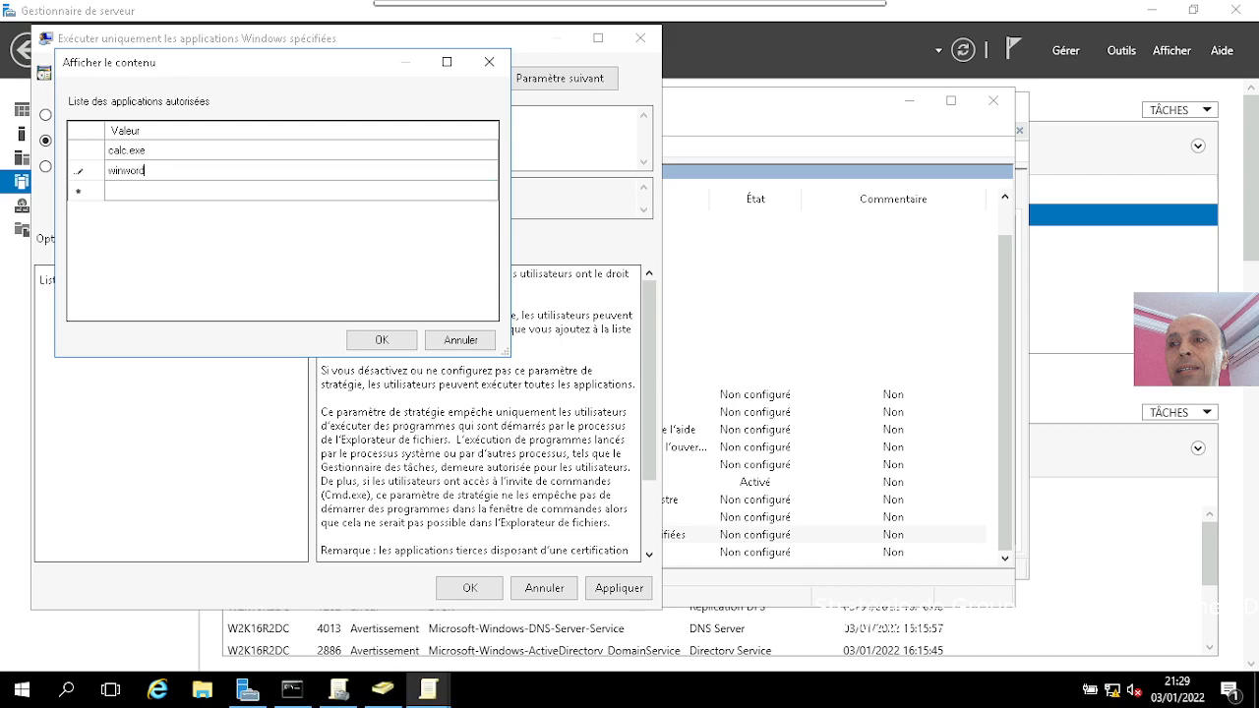
pyautogui.write('.exe')
pyautogui.click(143, 199)
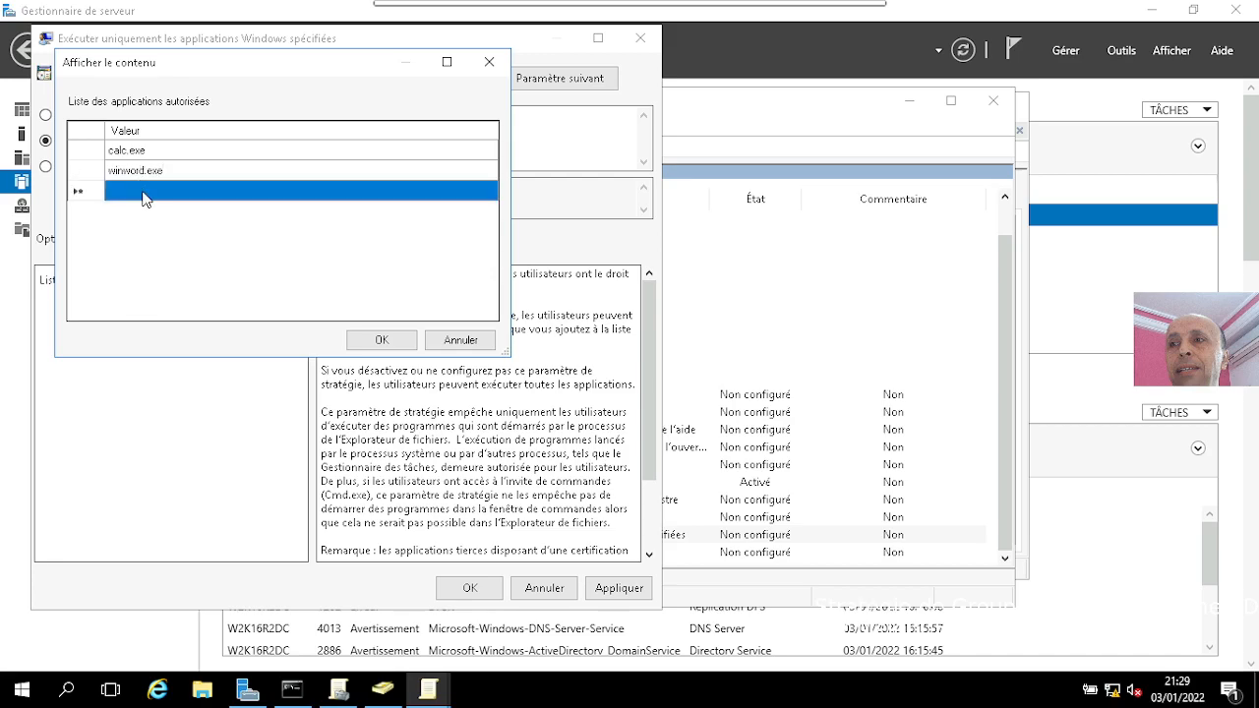
pyautogui.click(144, 192)
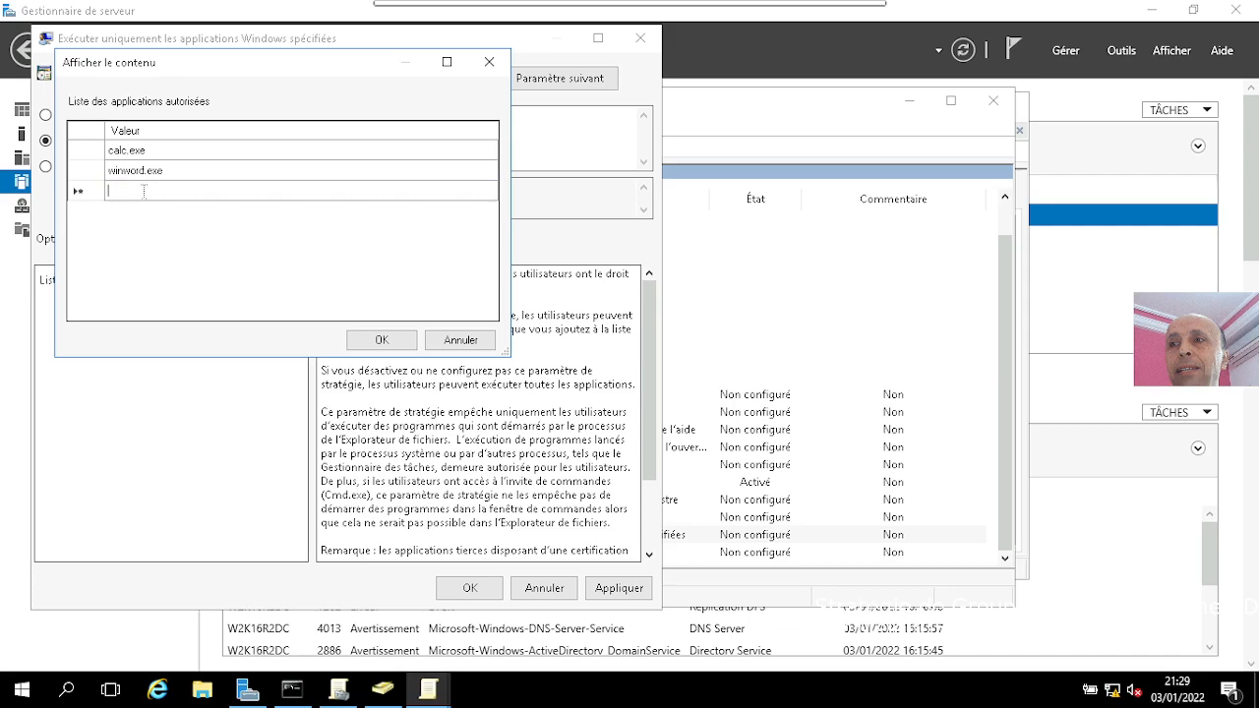
pyautogui.write('excel.exe')
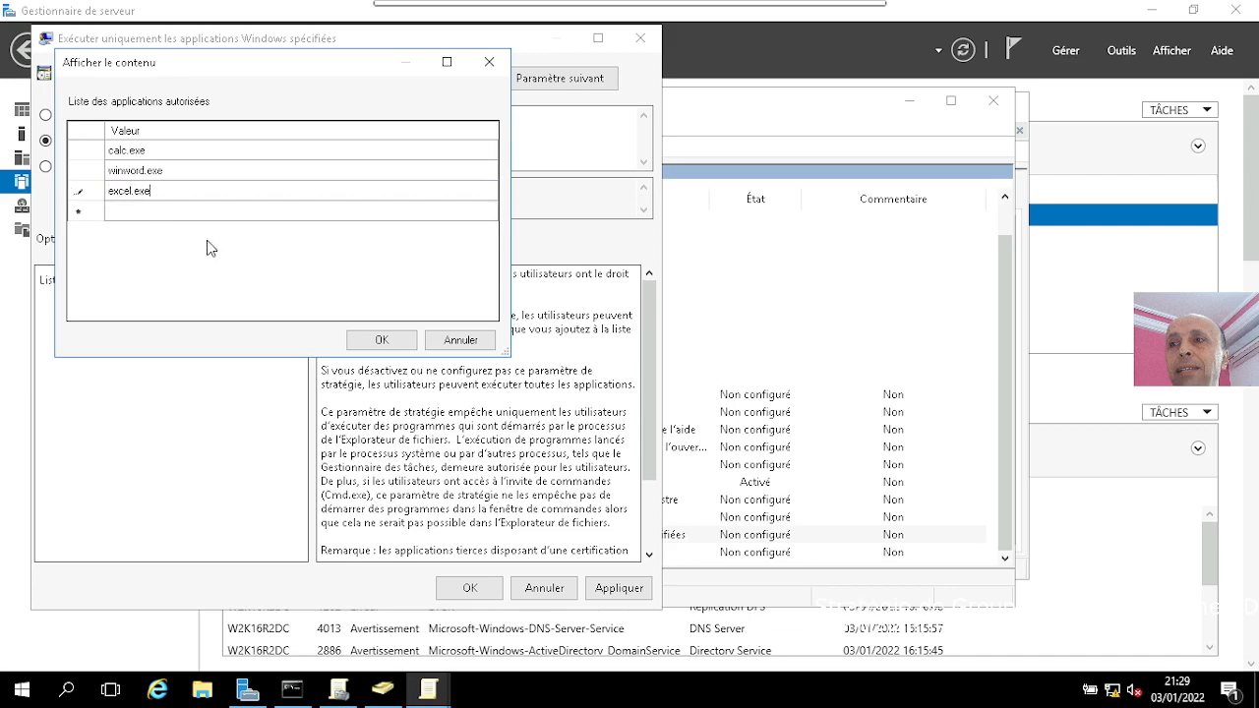
pyautogui.press('Return')
# - Add wordpad.exe, notepad.exe and chrome.exe to the list of allowed applications and confirm the list
pyautogui.click(173, 206)
pyautogui.write('word')
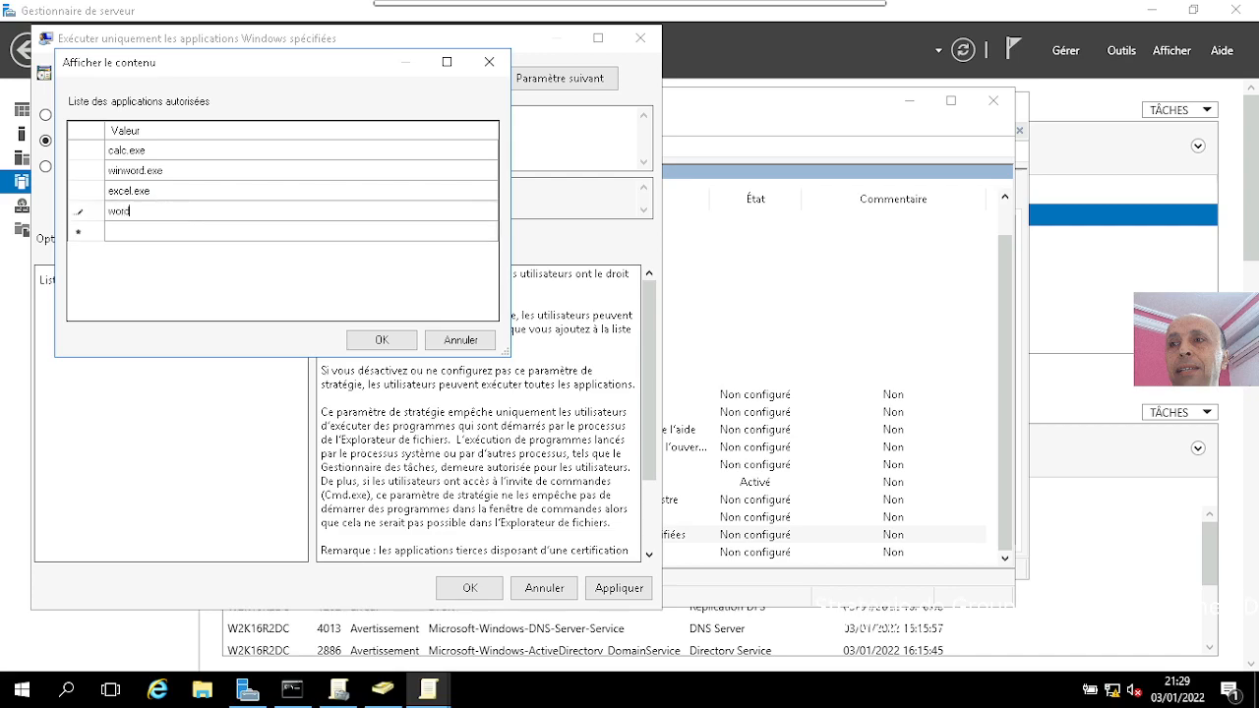
pyautogui.write('pad.exe')
pyautogui.click(162, 238)
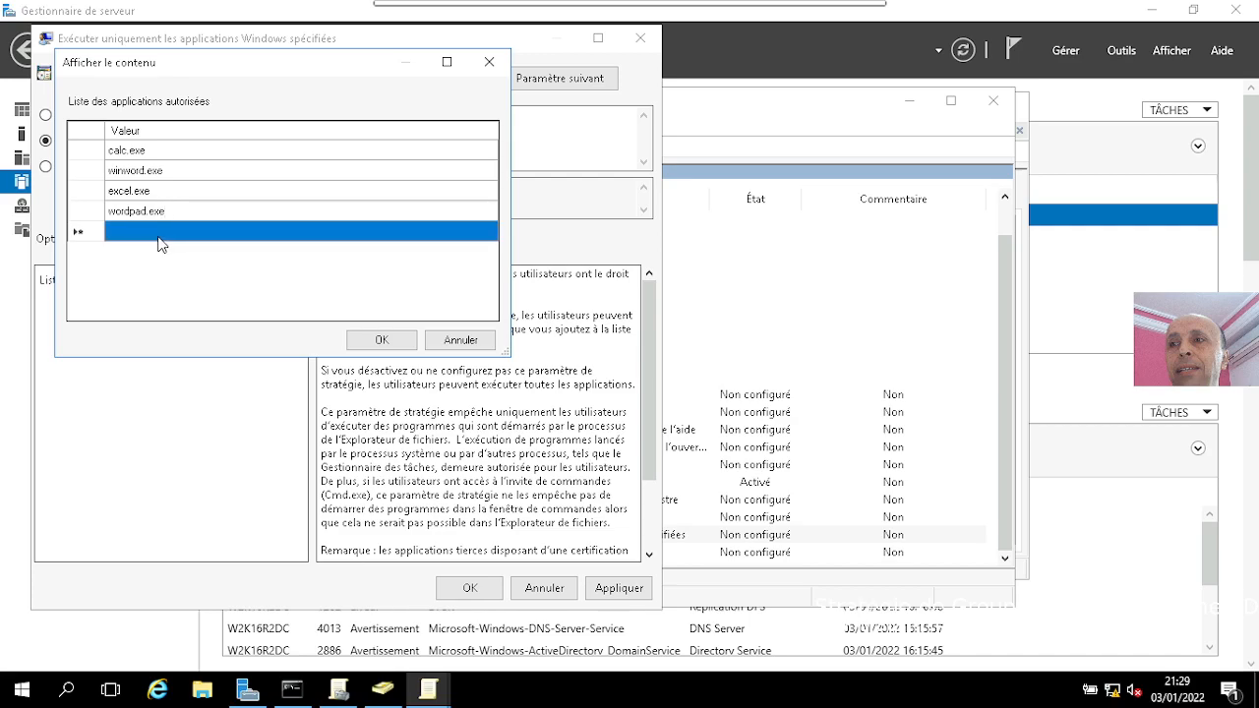
pyautogui.click(163, 241)
pyautogui.write('note')
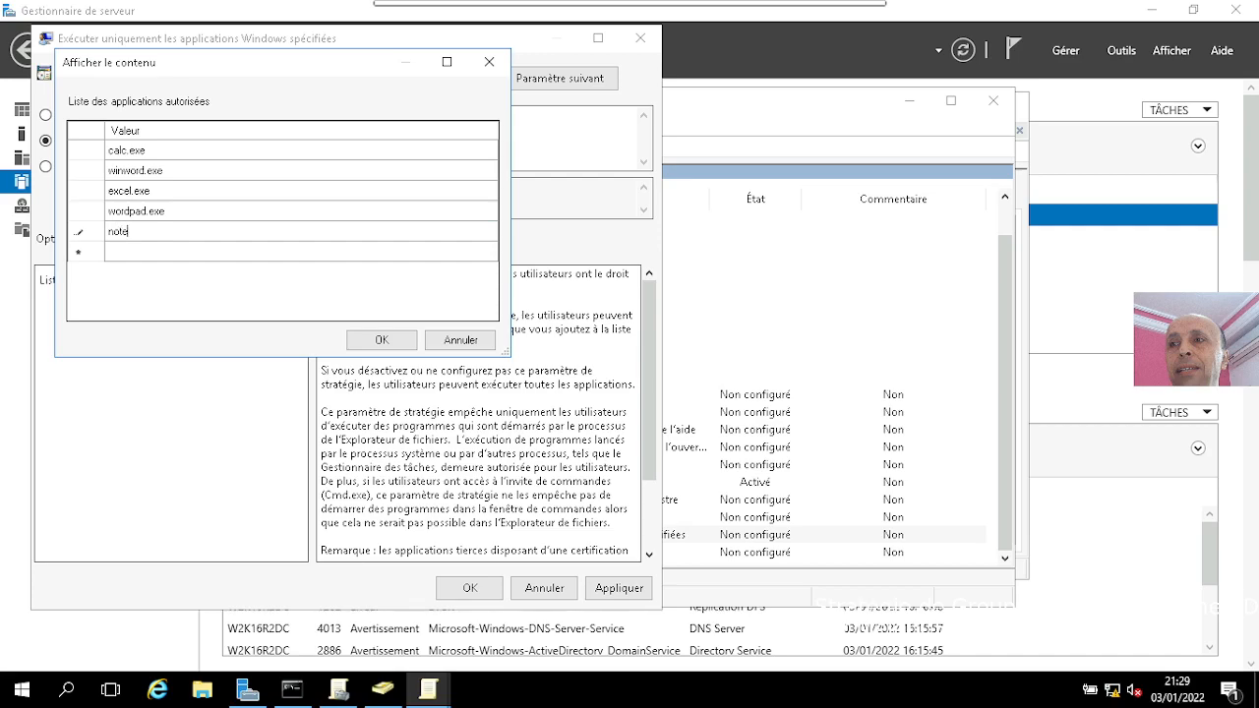
pyautogui.write('pad.exe')
pyautogui.press('Return')
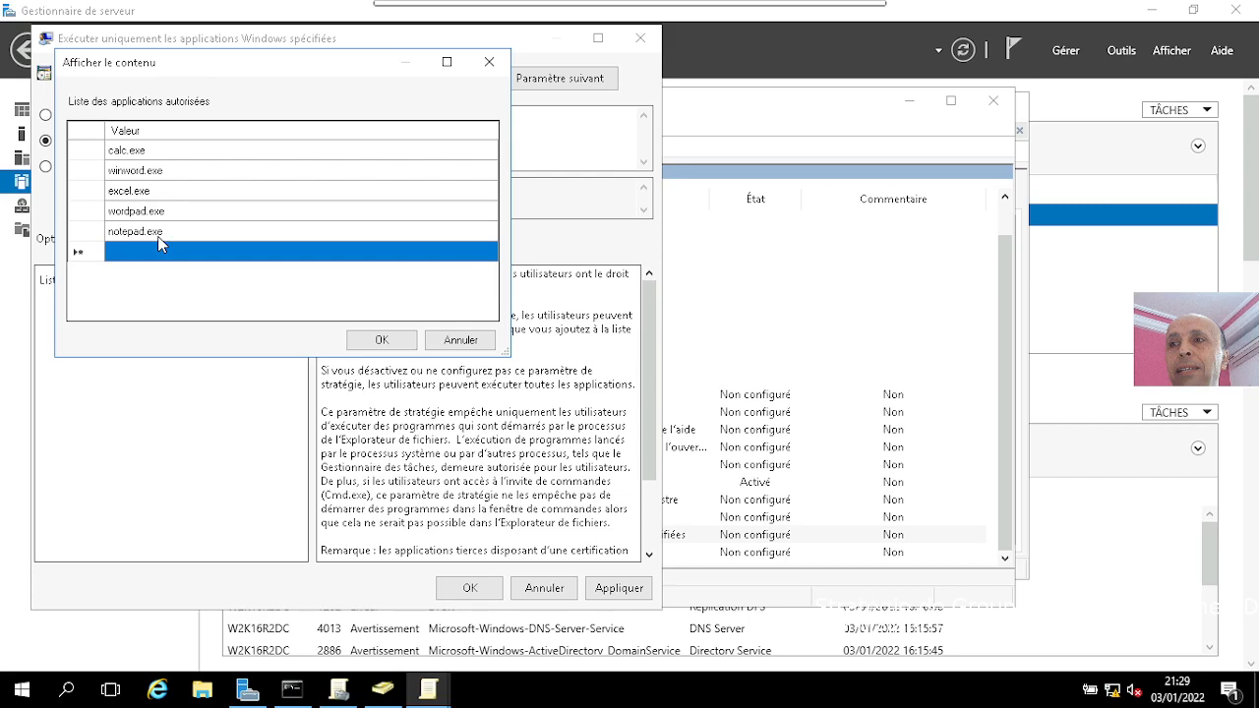
pyautogui.write('c')
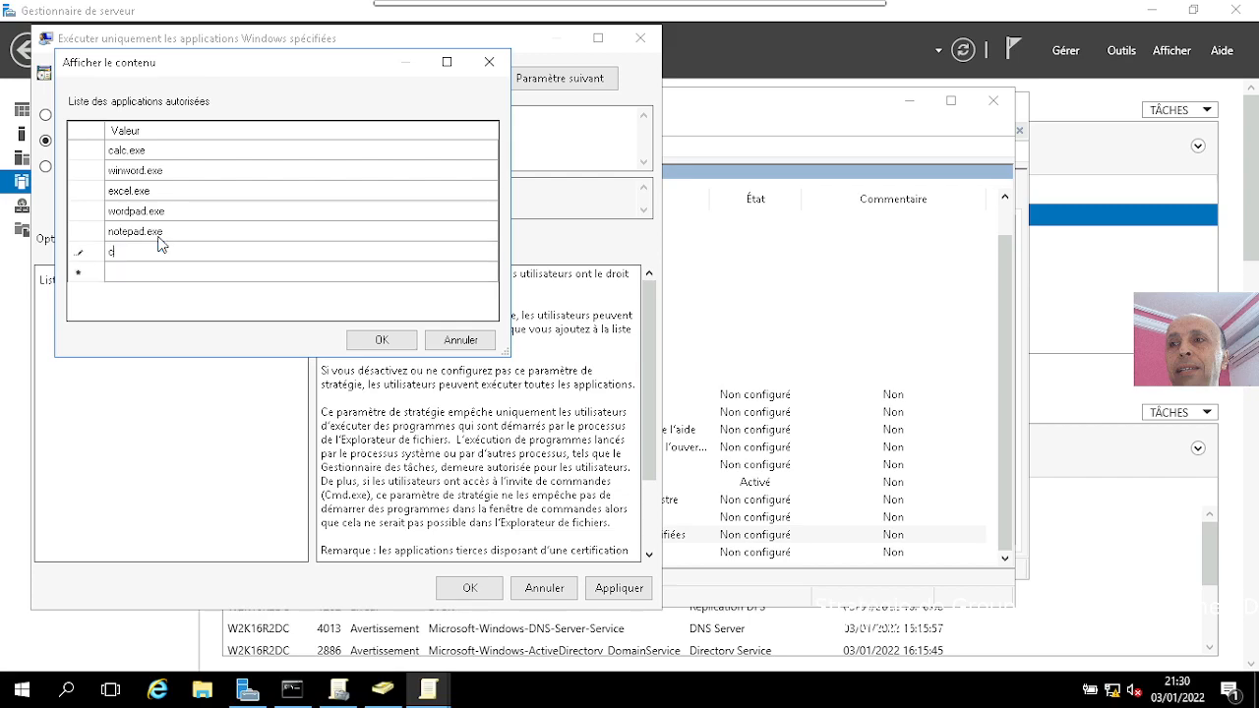
pyautogui.write('hrome.exe')
pyautogui.click(387, 340)
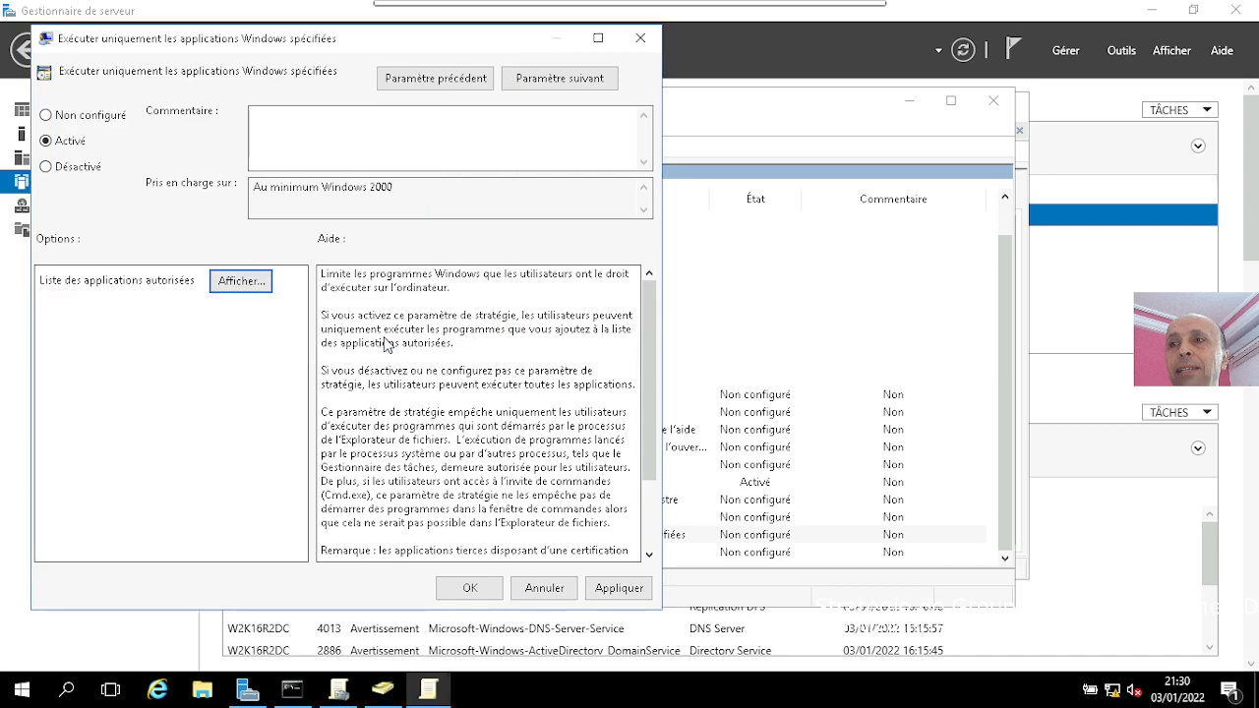
# - Apply and confirm the policy "Exécuter uniquement les applications Windows spécifiées", and close the Group Policy editor
pyautogui.click(619, 588)
pyautogui.click(470, 588)
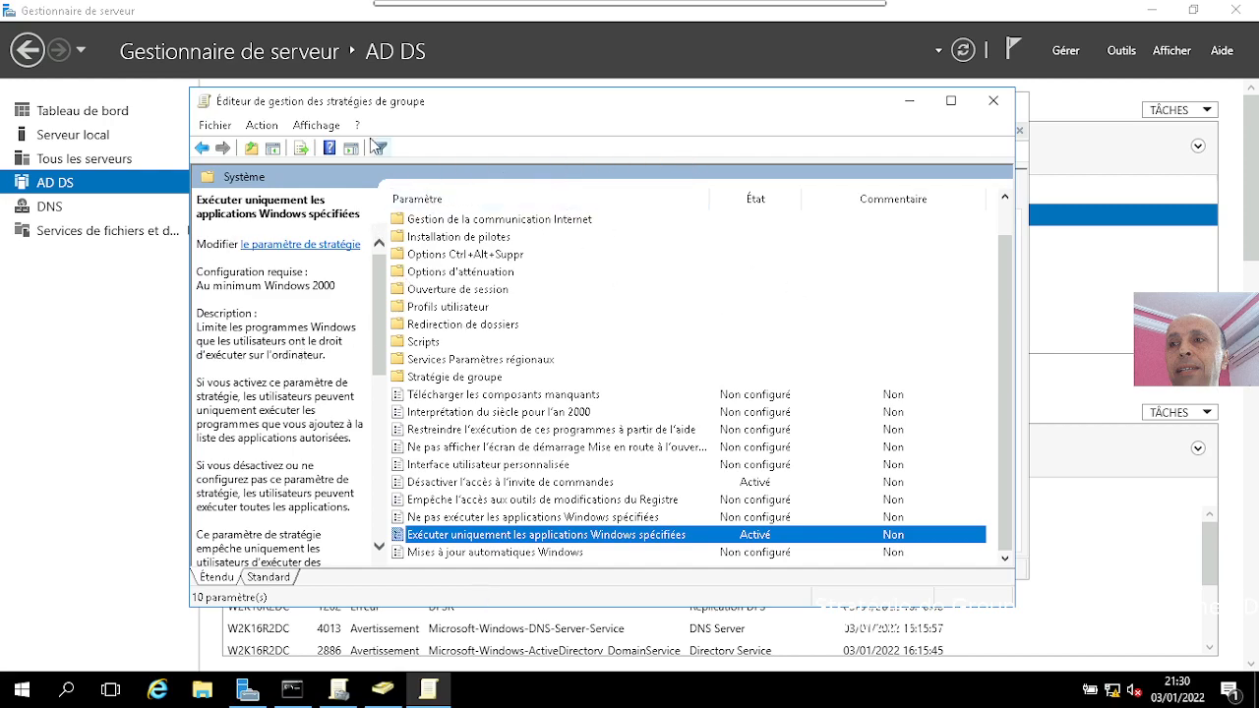
pyautogui.click(995, 102)
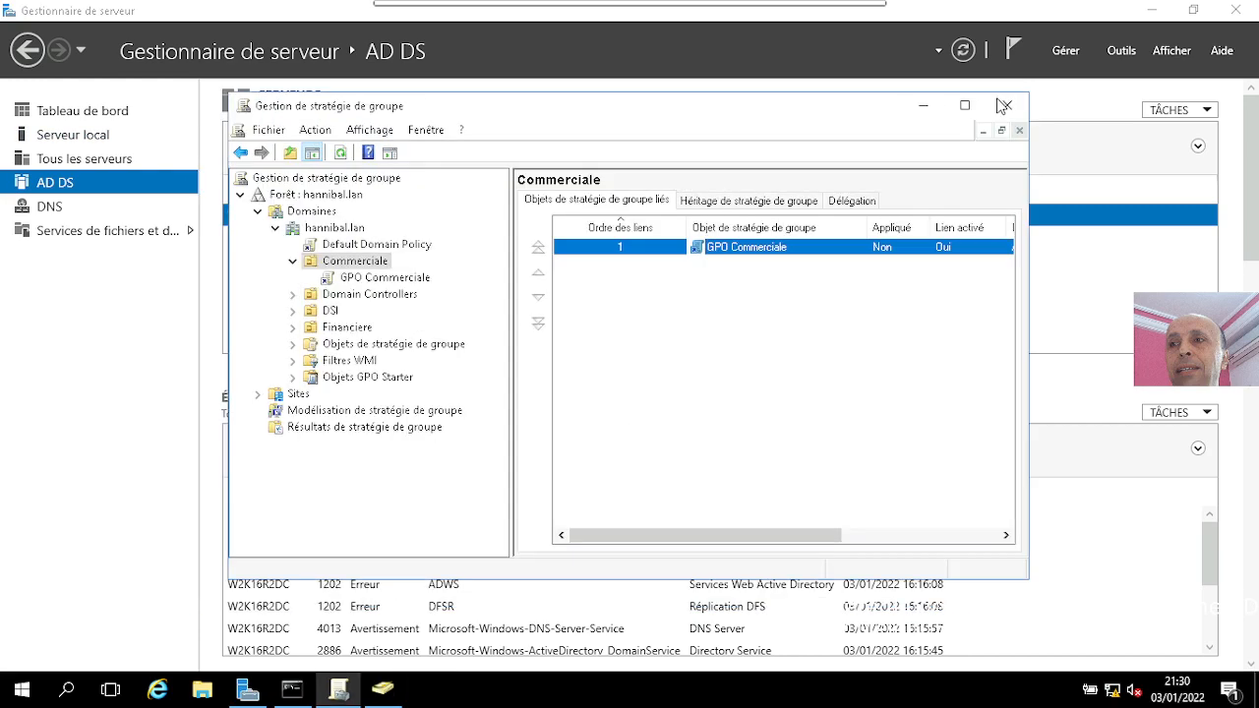
# - Set the GPO Commerciale link on the Commerciale organizational unit to Appliqué and confirm the change
pyautogui.rightClick(890, 255)
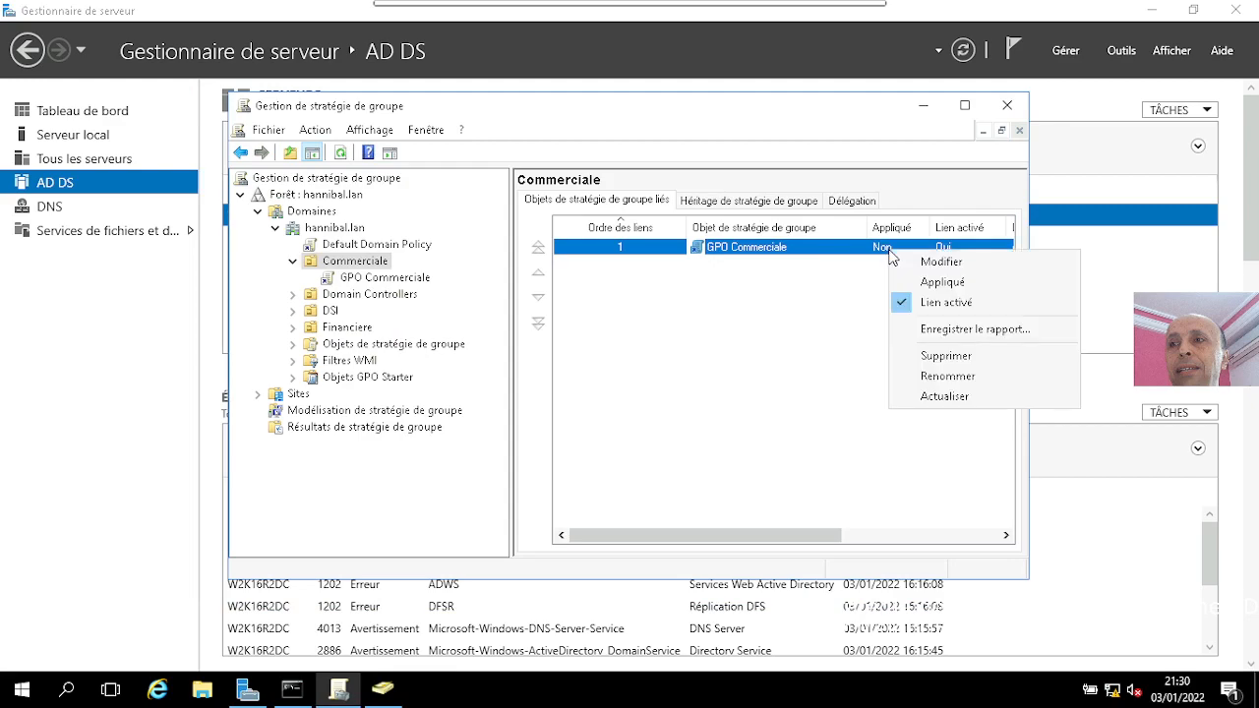
pyautogui.click(935, 286)
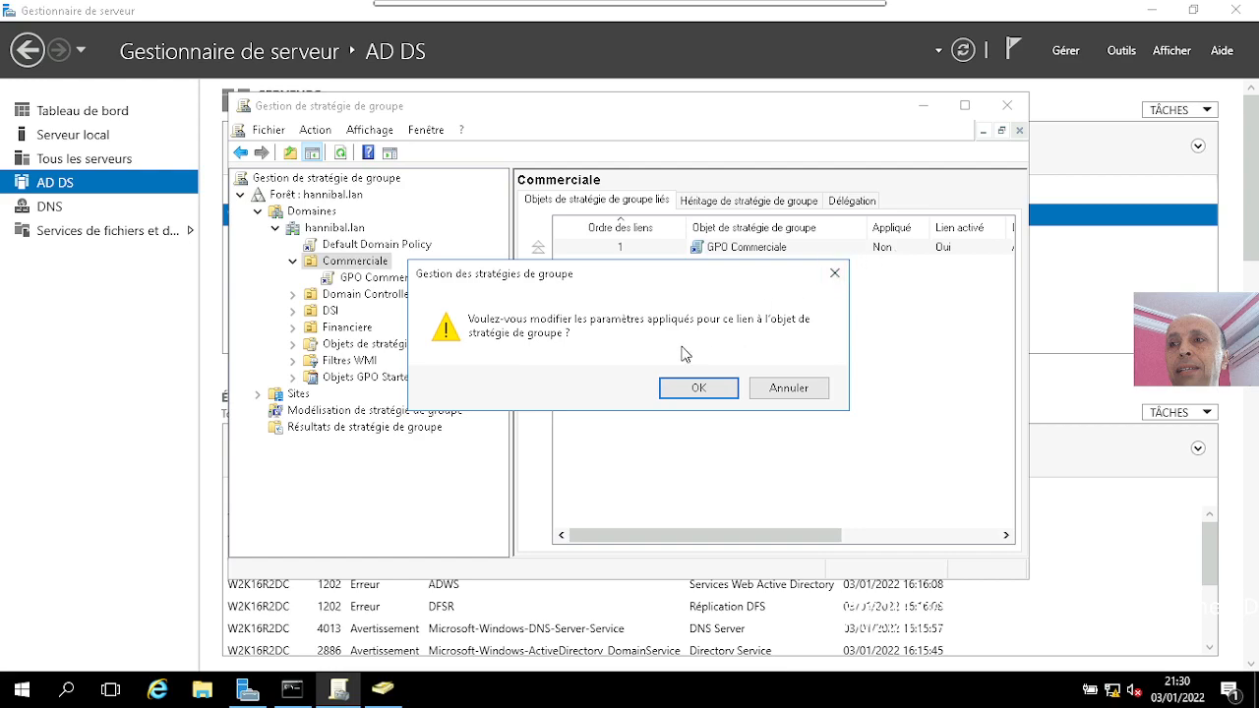
pyautogui.click(683, 389)
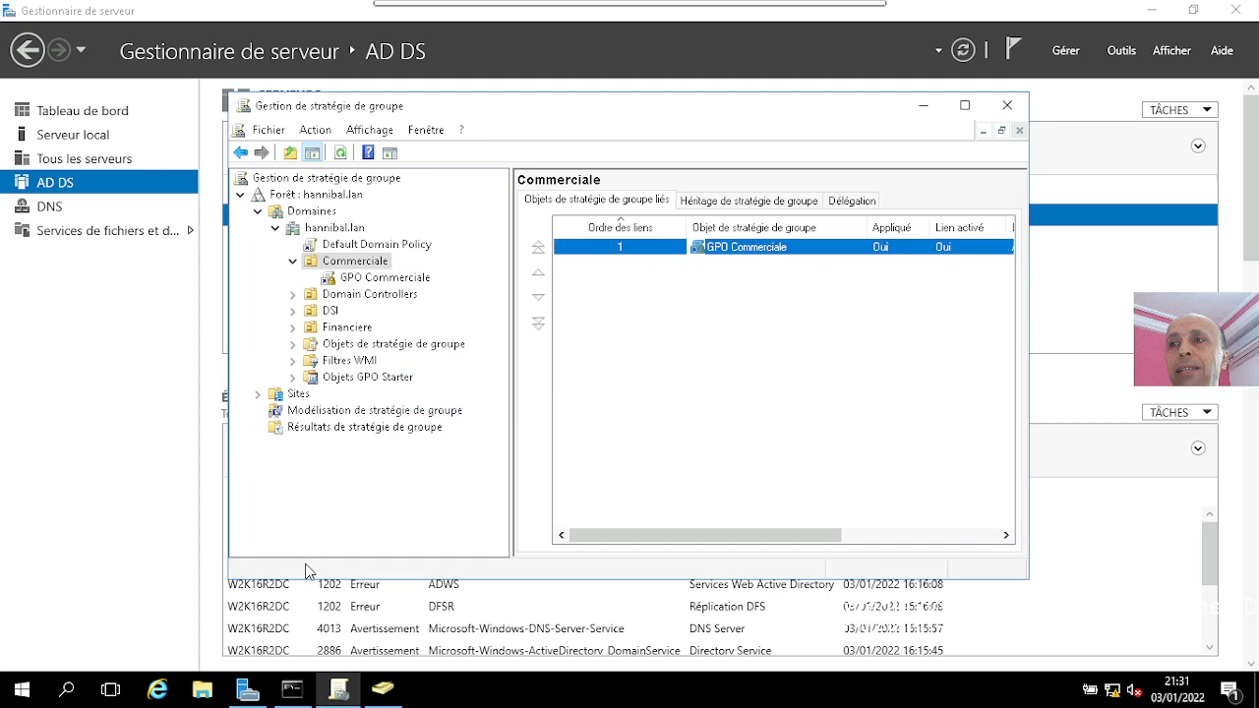
# - Switch to the server's command prompt and force a group policy update with gpupdate /force
pyautogui.click(295, 693)
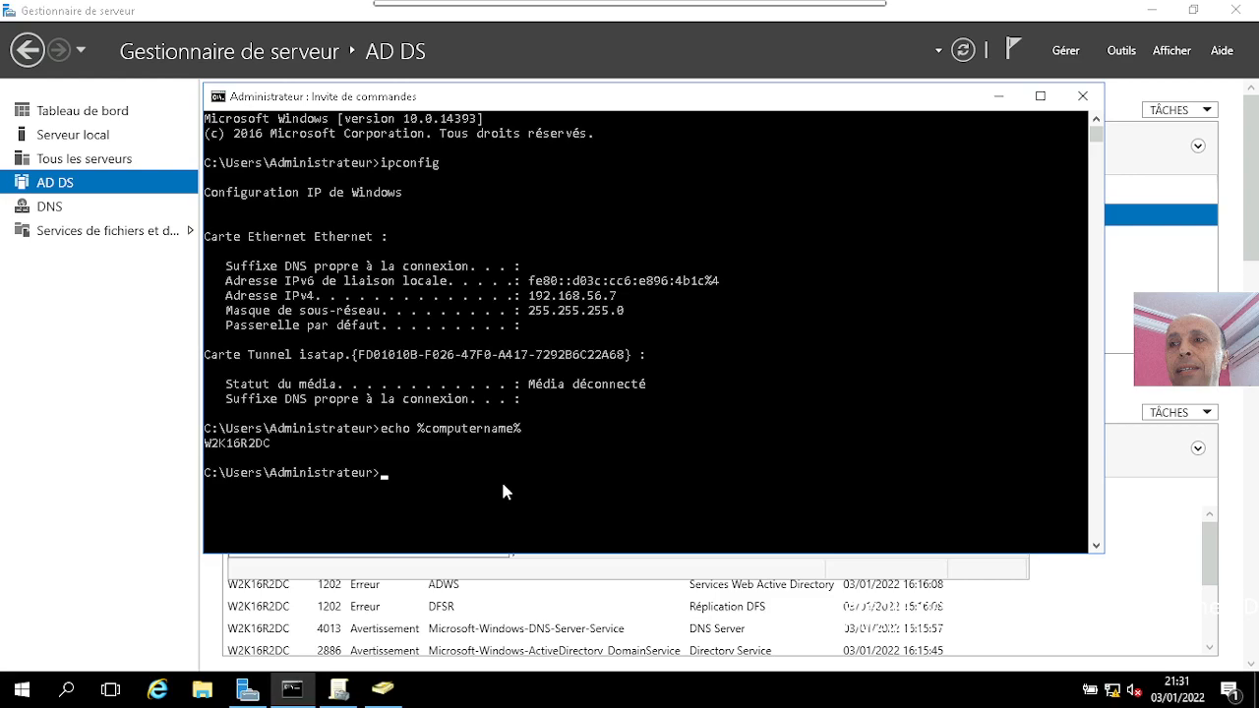
pyautogui.write('gpupdate')
pyautogui.write('/f')
pyautogui.write('orce')
pyautogui.press('Return')
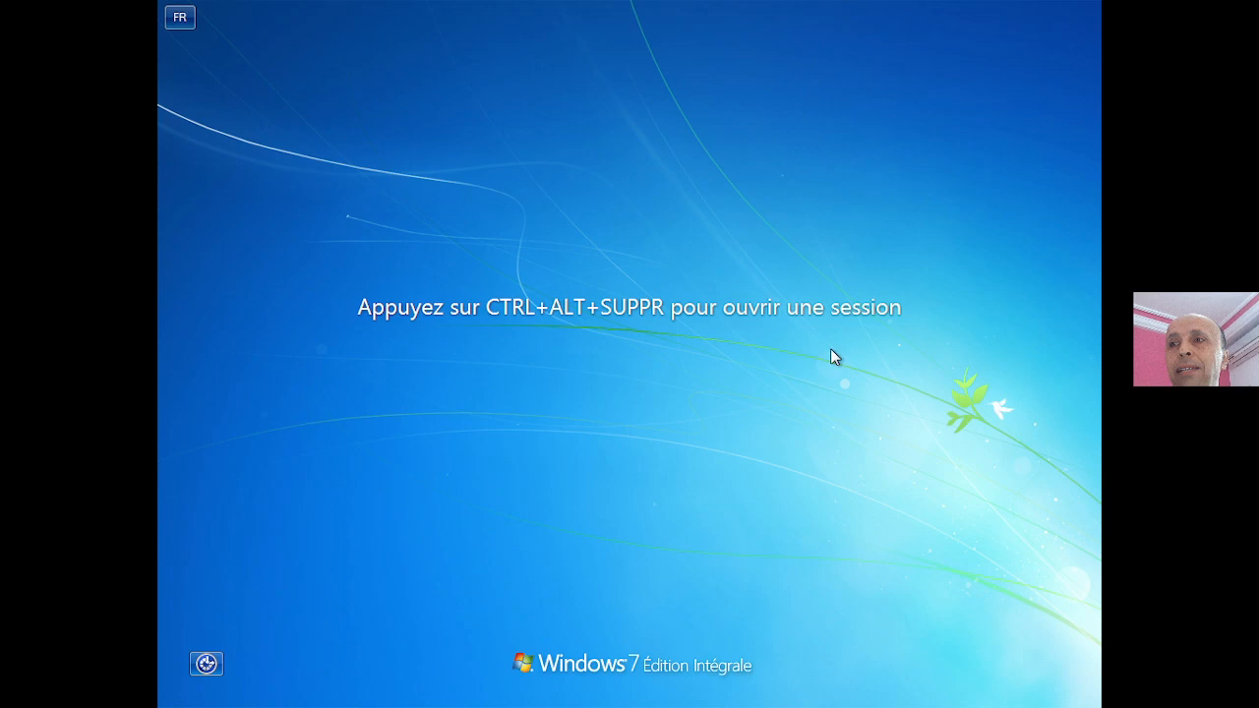
# - On the Windows 7 client, sign in to the HANNIBAL domain account with its password and dismiss the Windows activation dialog
pyautogui.hotkey('ctrl', 'alt', 'Delete')
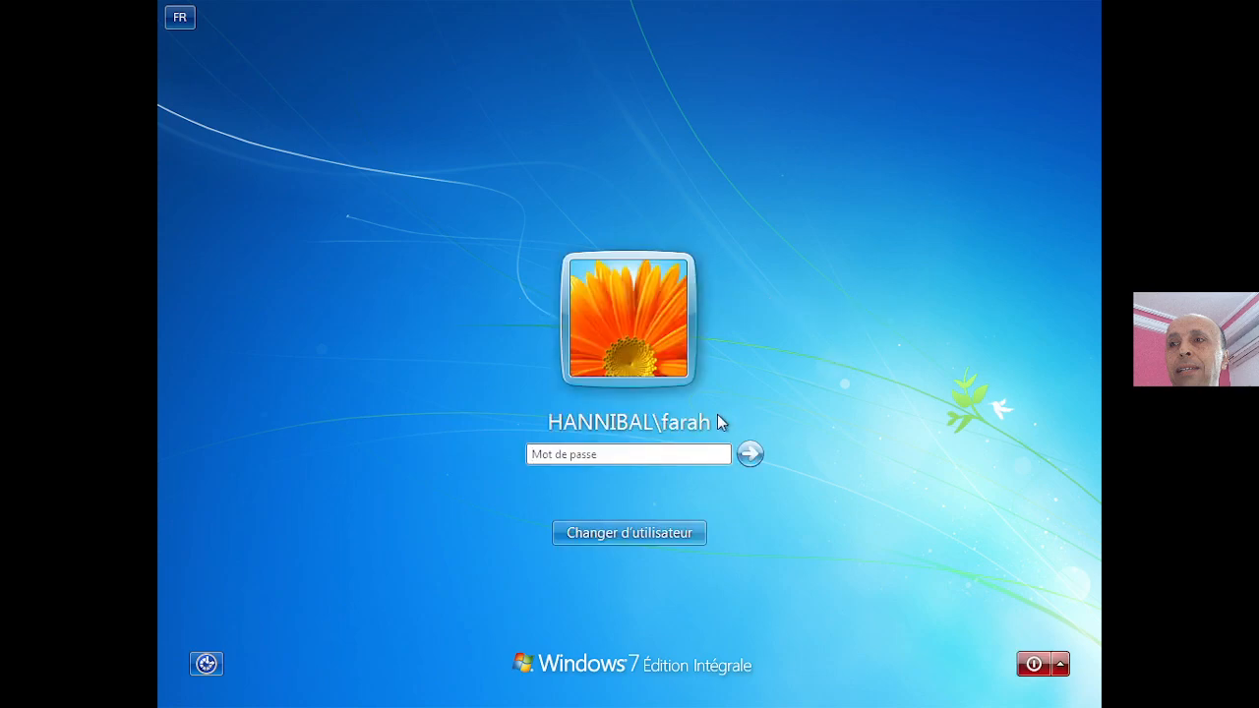
pyautogui.write('••••••••')
pyautogui.press('Return')
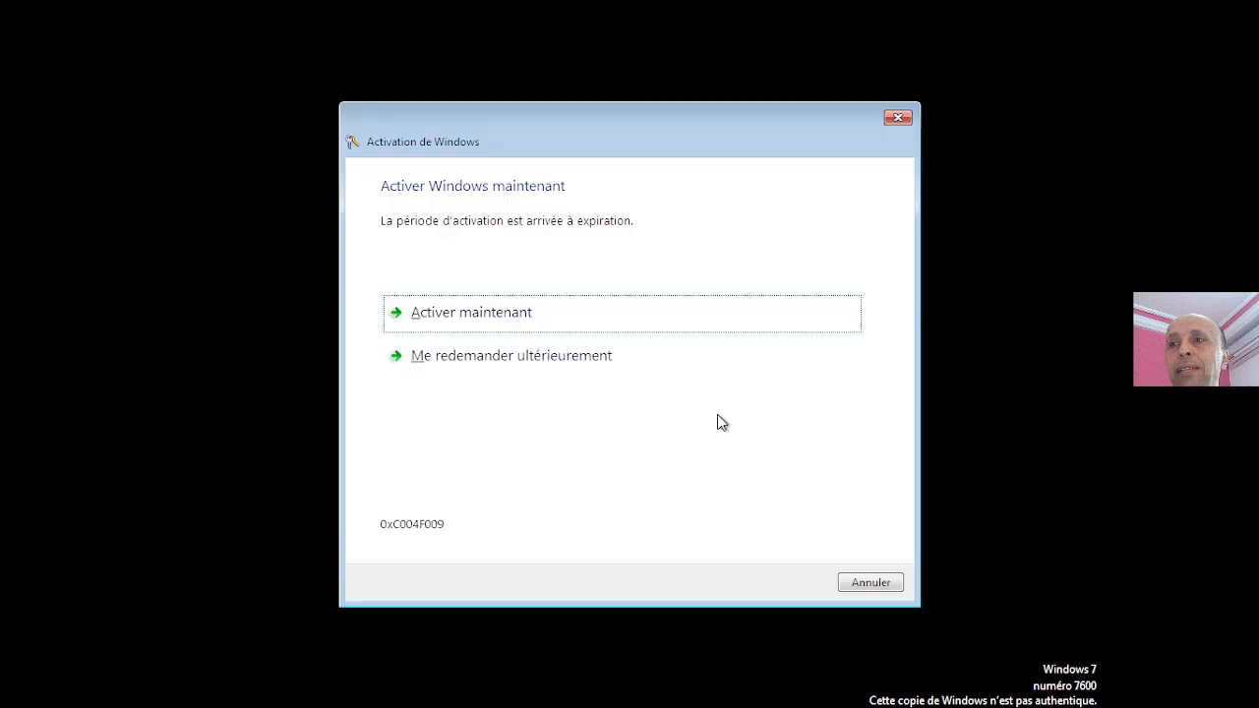
pyautogui.press('Escape')
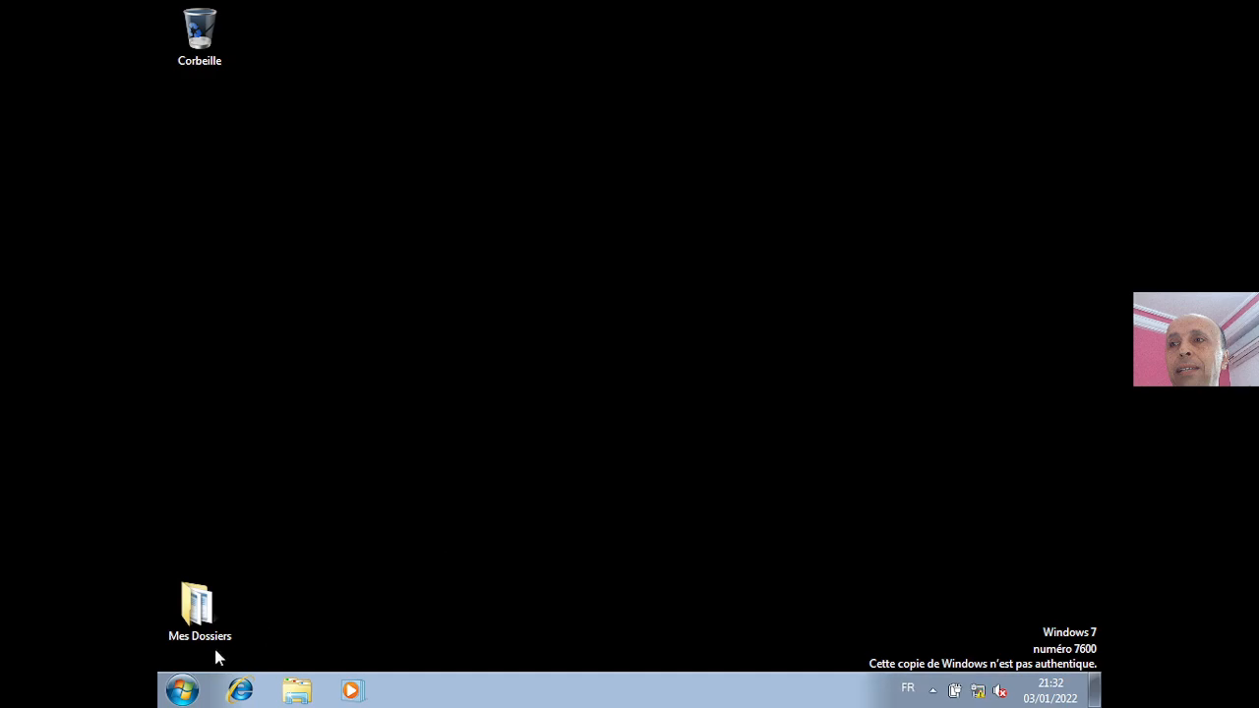
# - Try to launch cmd through a program search, and check the security options screen for Task Manager
pyautogui.click(183, 690)
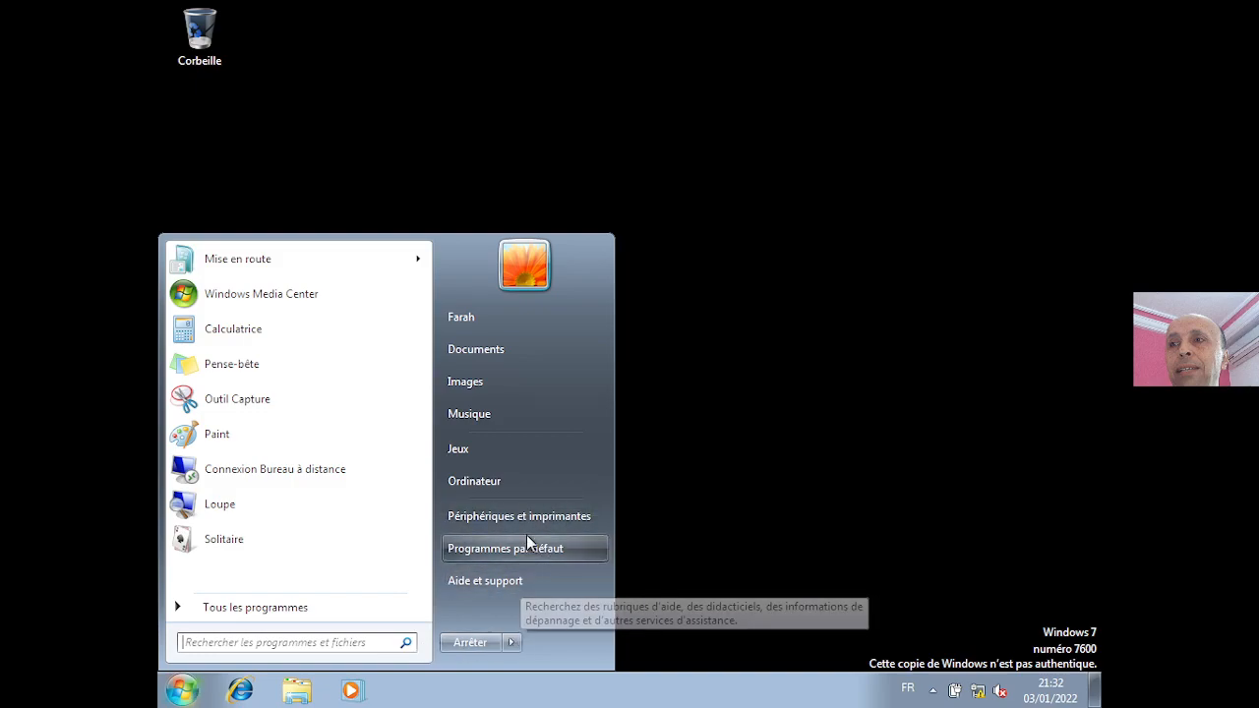
pyautogui.click(305, 642)
pyautogui.write('cmd')
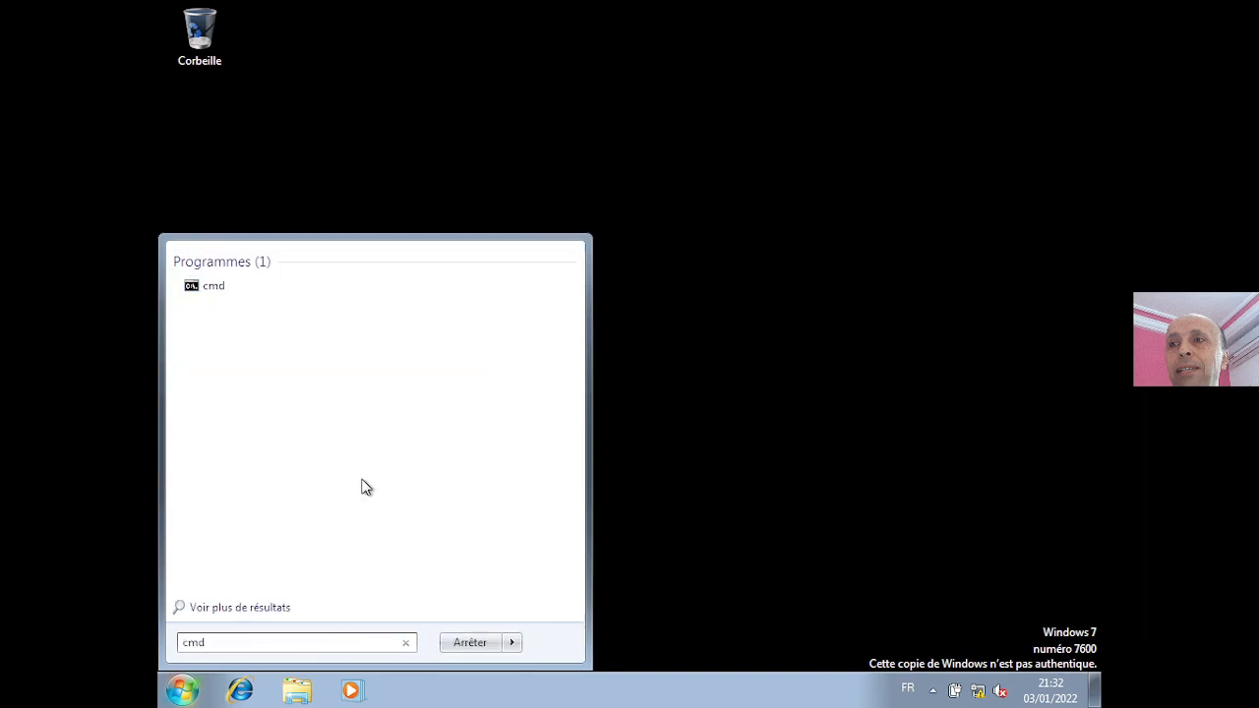
pyautogui.click(241, 287)
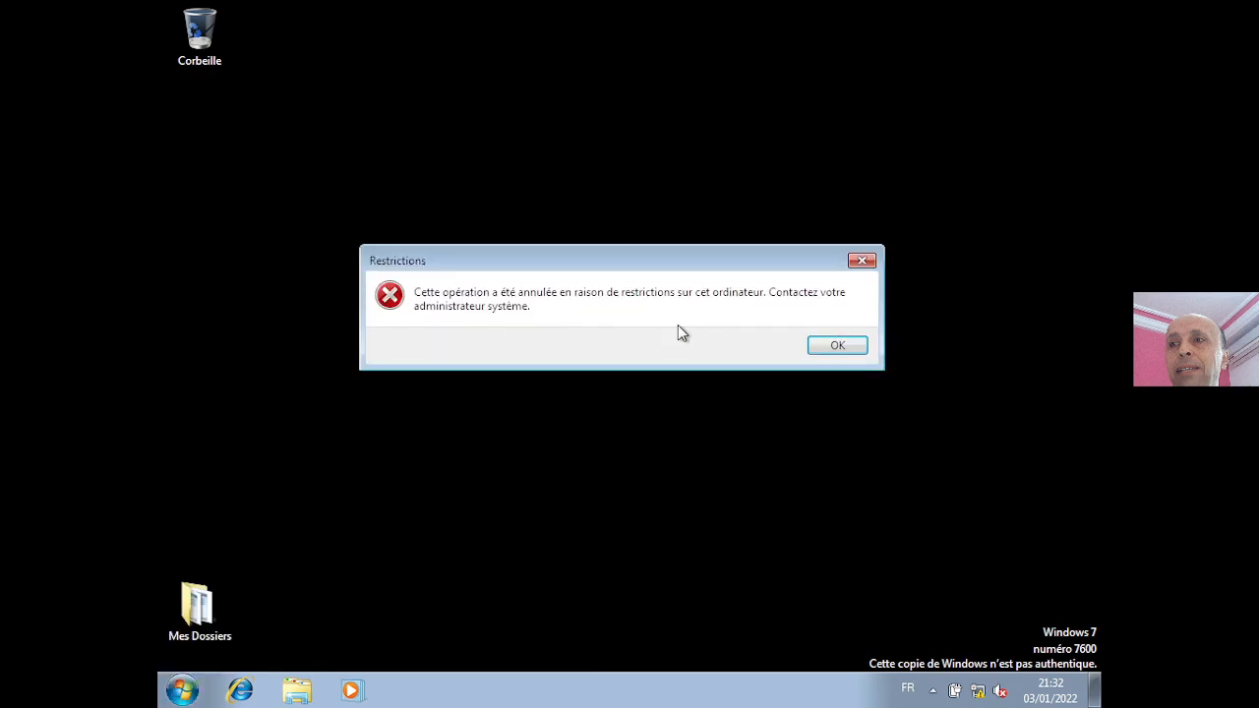
pyautogui.click(823, 349)
pyautogui.hotkey('ctrl', 'alt', 'Delete')
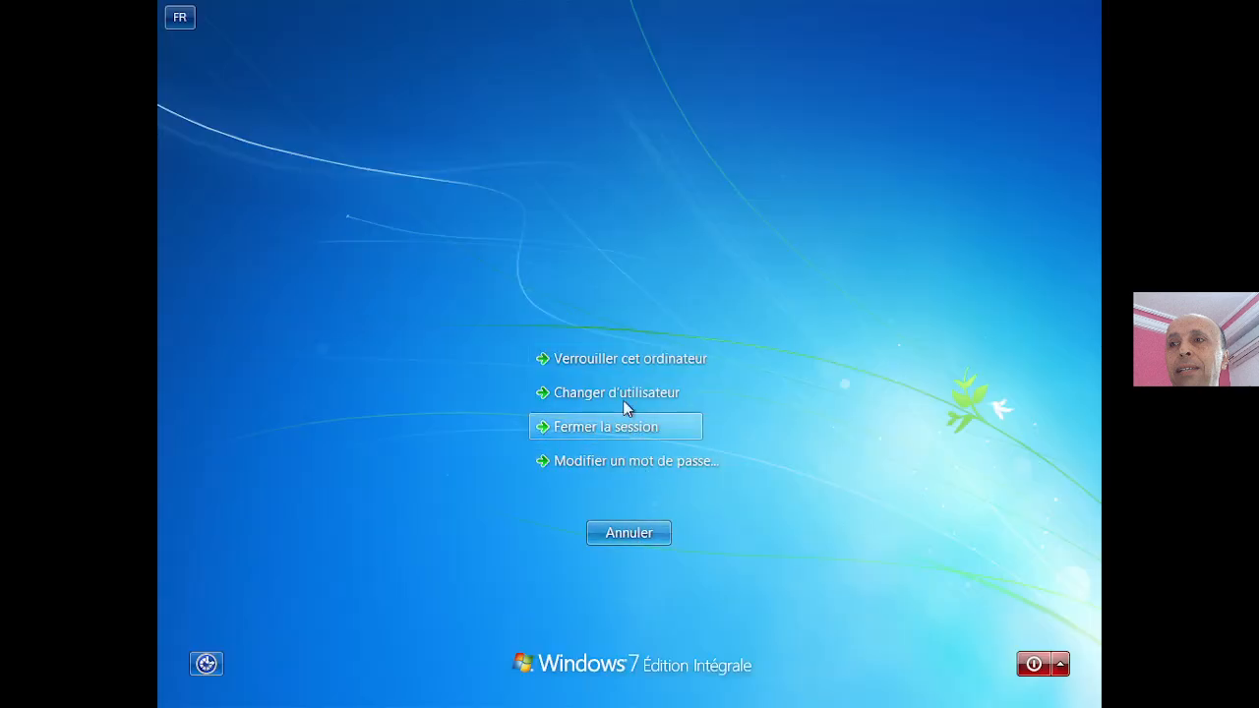
pyautogui.press('Escape')
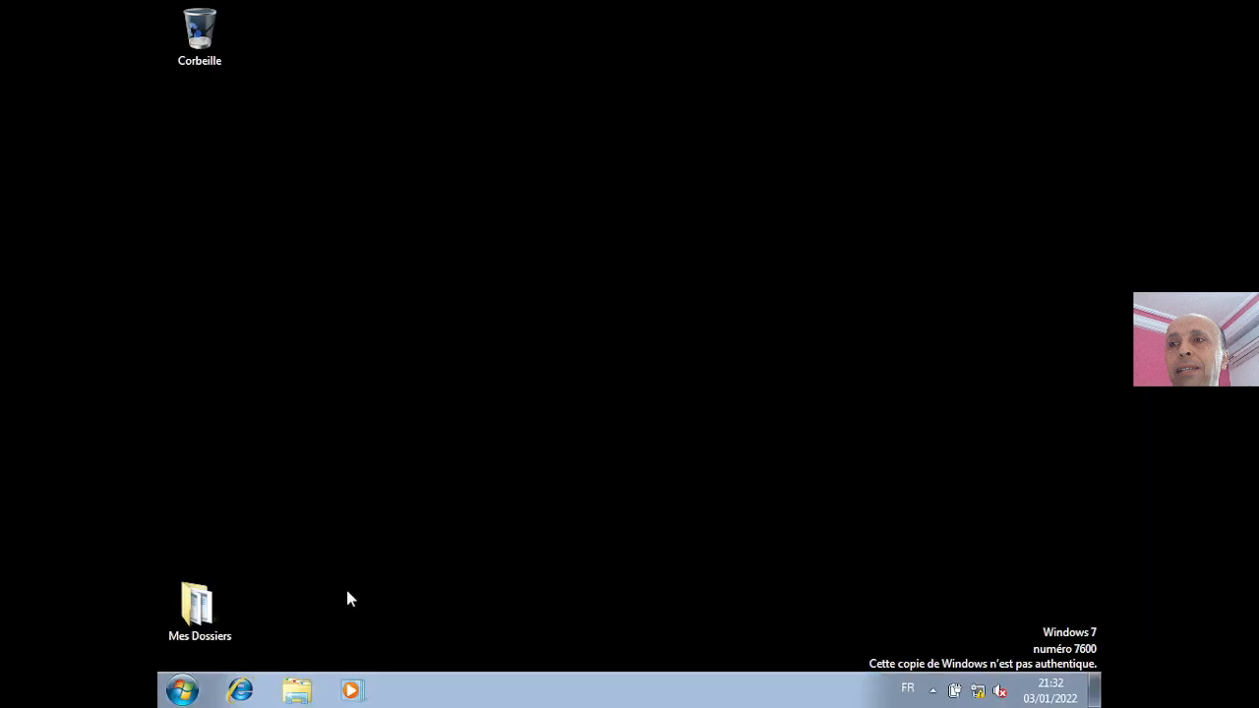
# - Try to launch Solitaire to test the application restriction, and dismiss the dialog
pyautogui.click(175, 692)
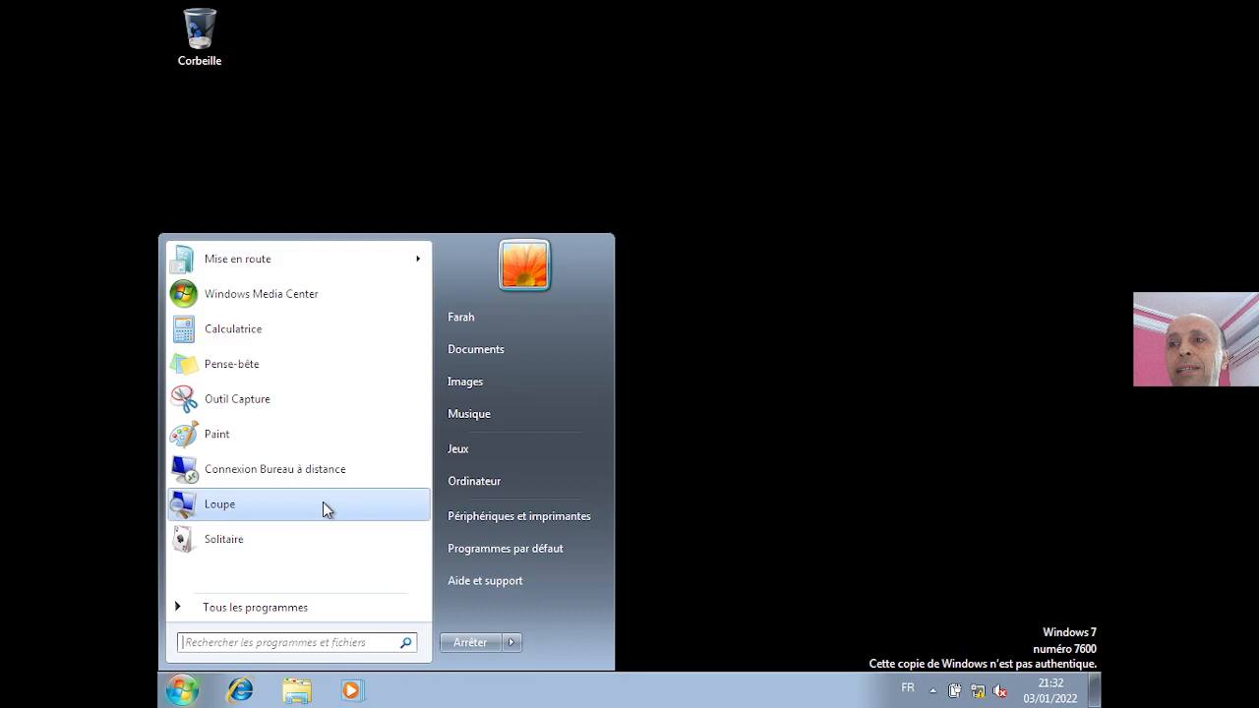
pyautogui.click(274, 540)
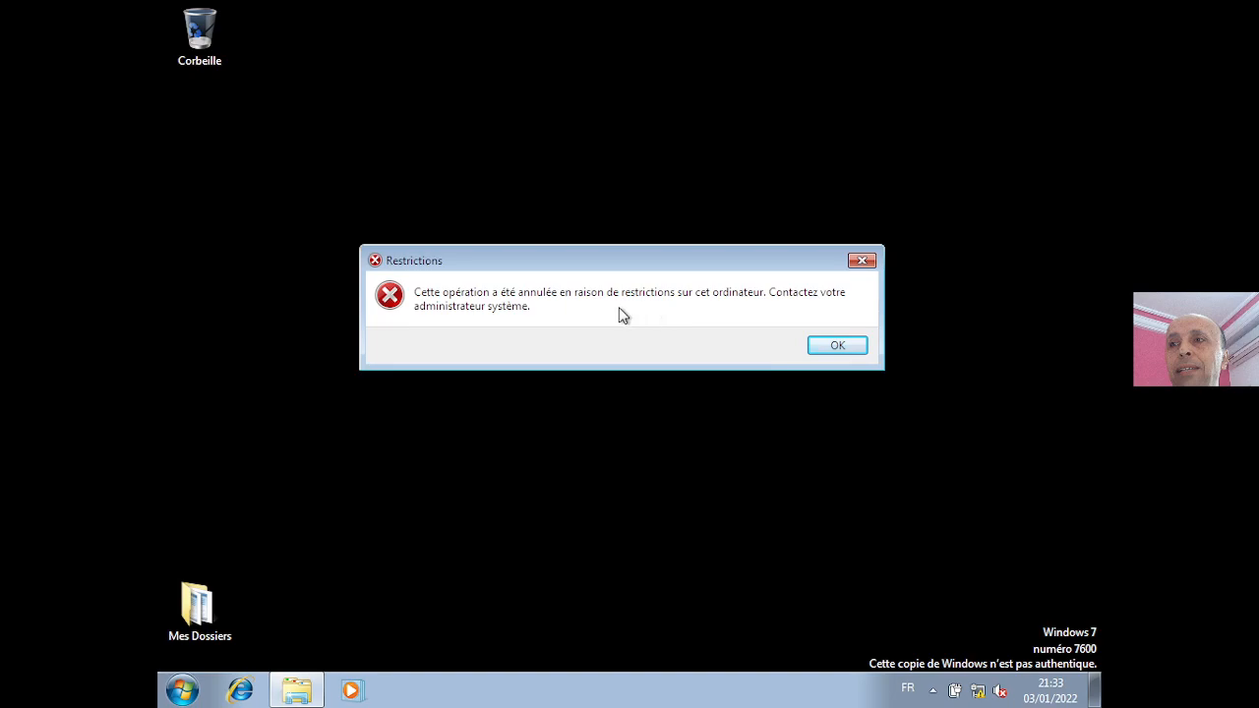
pyautogui.click(834, 346)
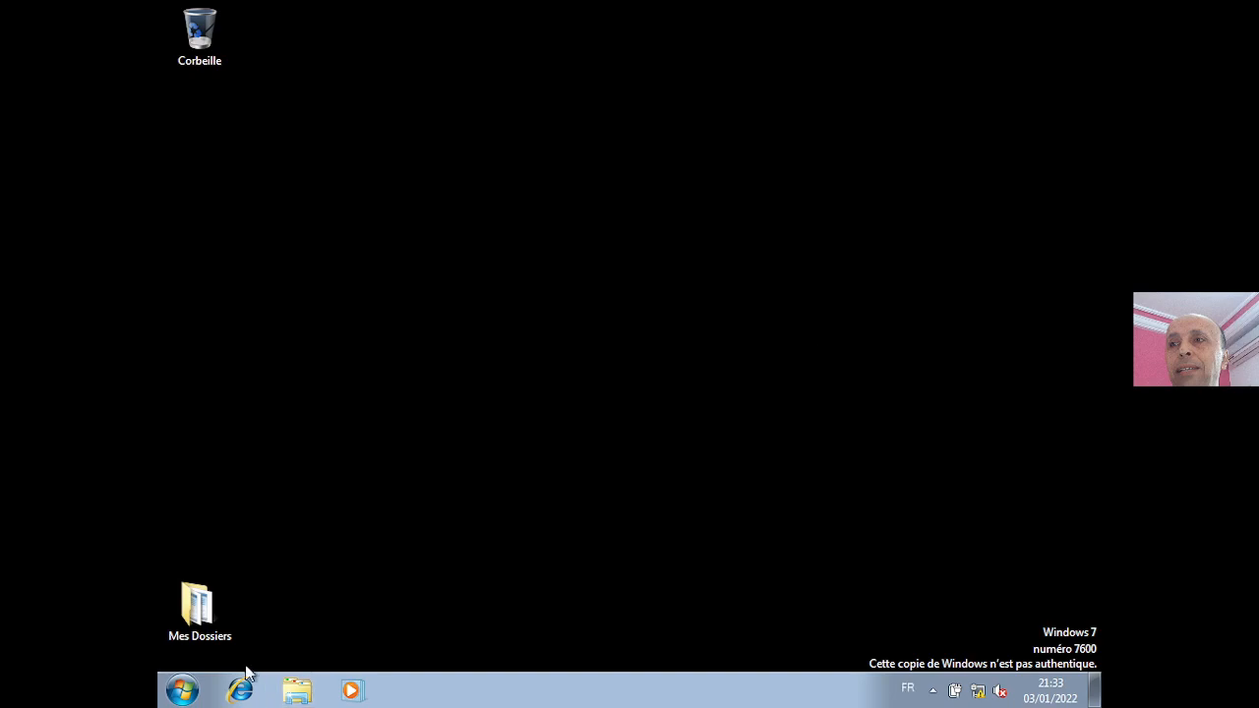
# - Launch the allowed applications Calculatrice and Bloc-notes by searching for "calc" and "note"
pyautogui.click(183, 691)
pyautogui.write('calc')
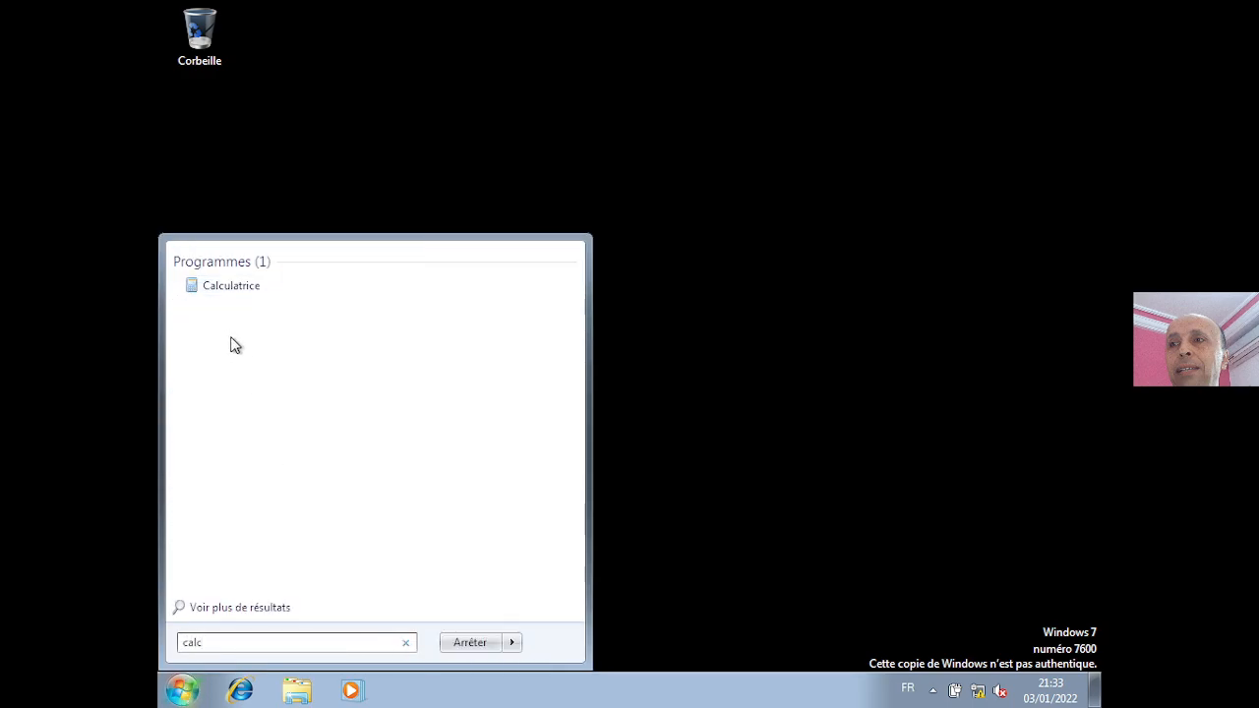
pyautogui.click(202, 287)
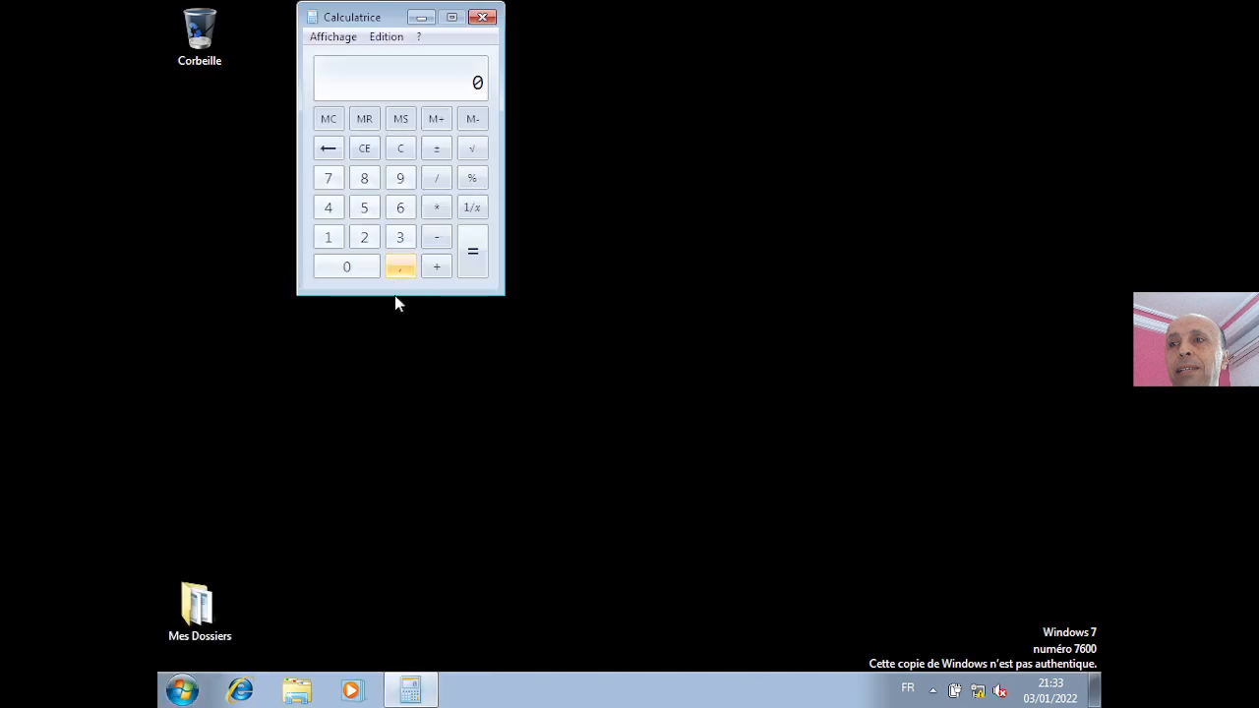
pyautogui.click(186, 693)
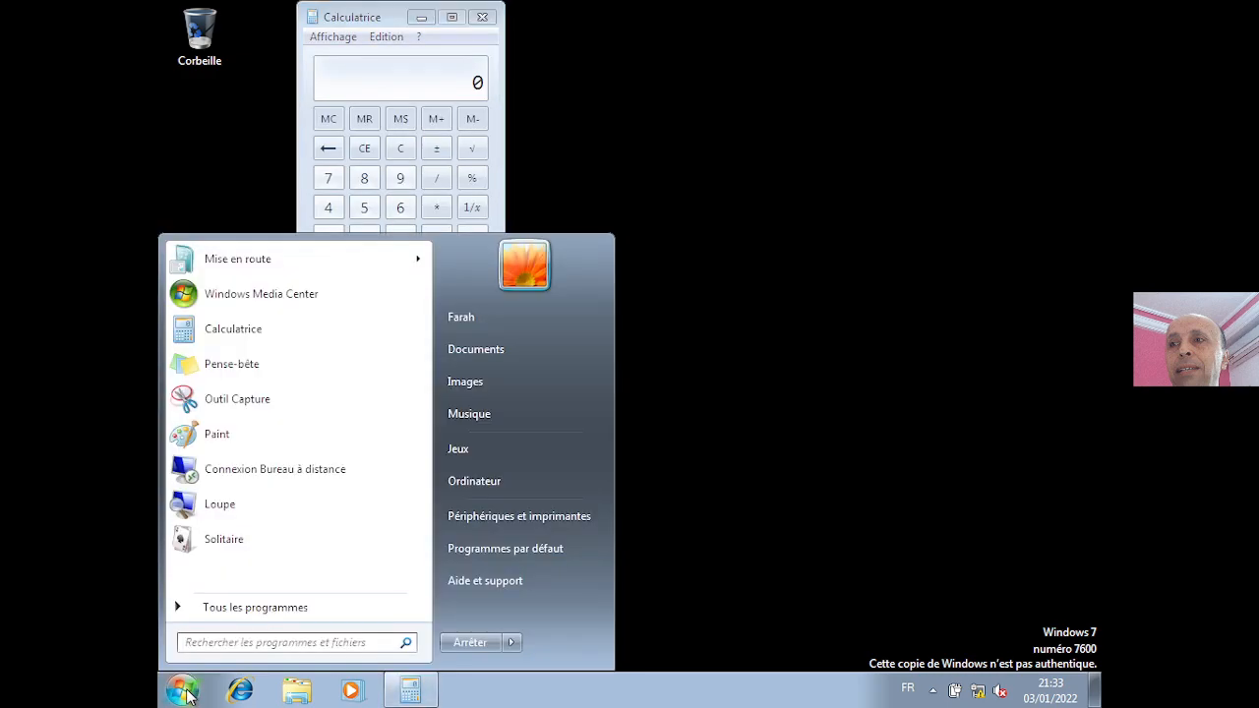
pyautogui.write('note')
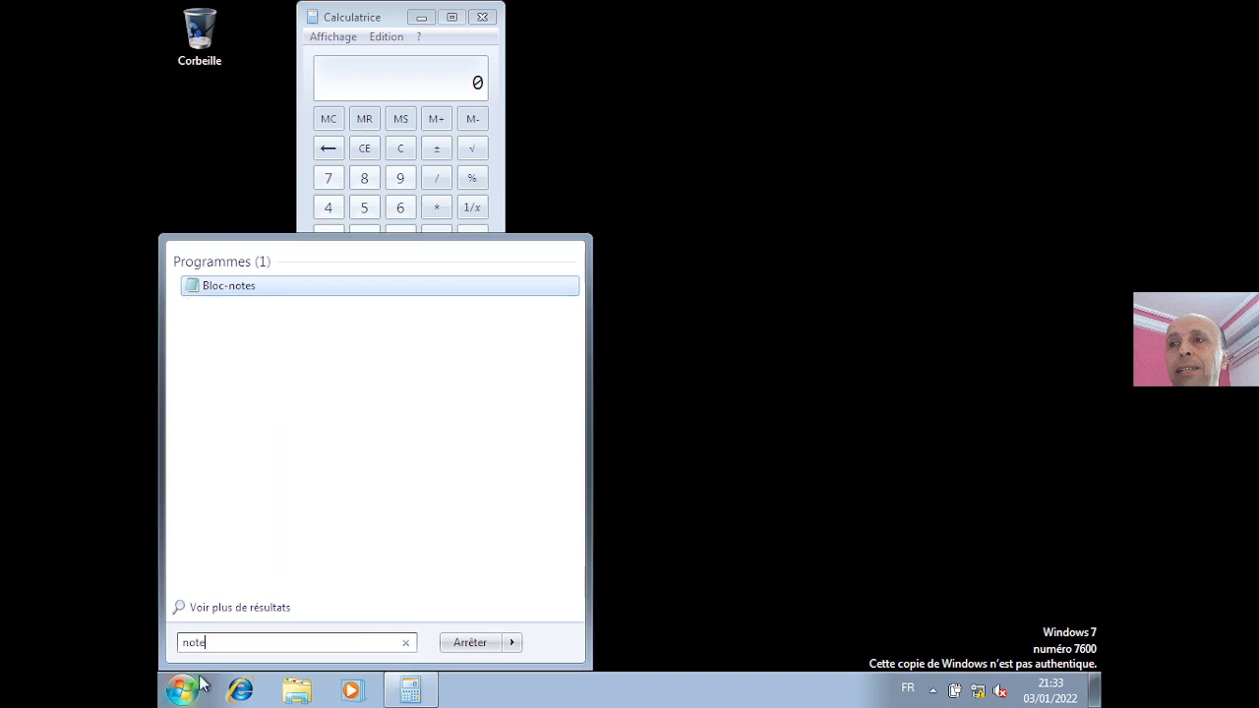
pyautogui.click(257, 290)
# - Search the programs for "word" and launch WordPad
pyautogui.press('super')
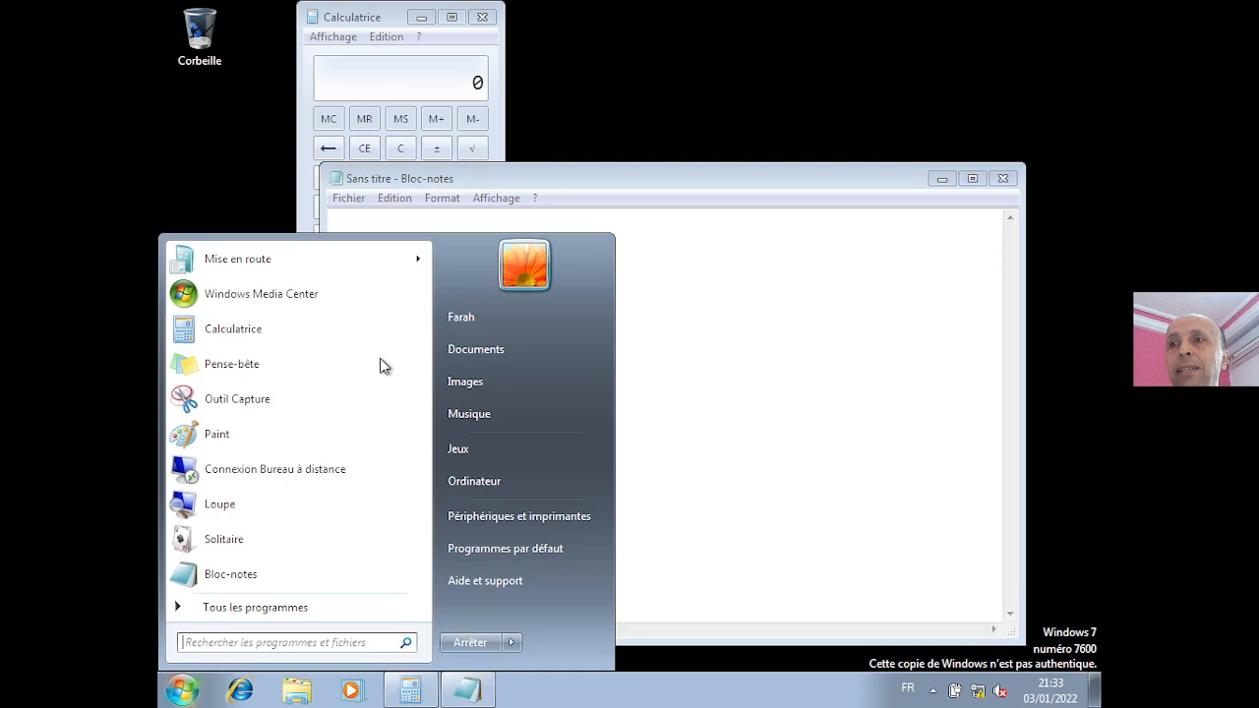
pyautogui.write('word')
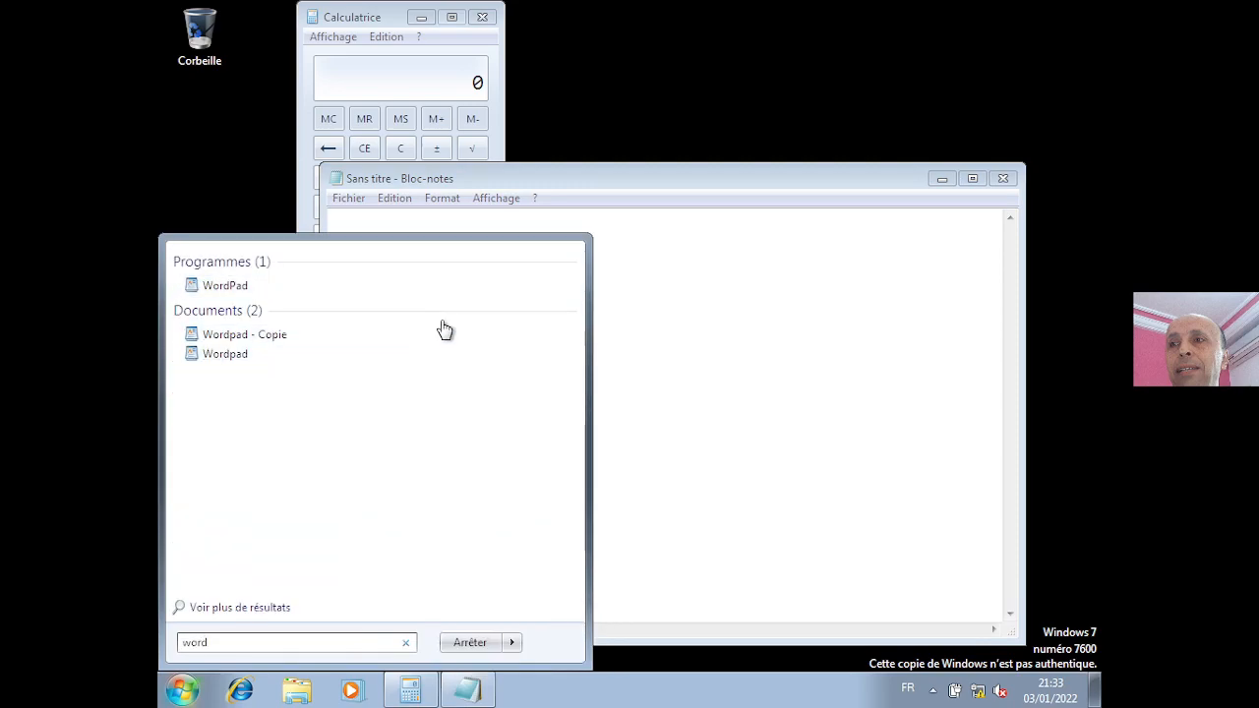
pyautogui.click(340, 285)
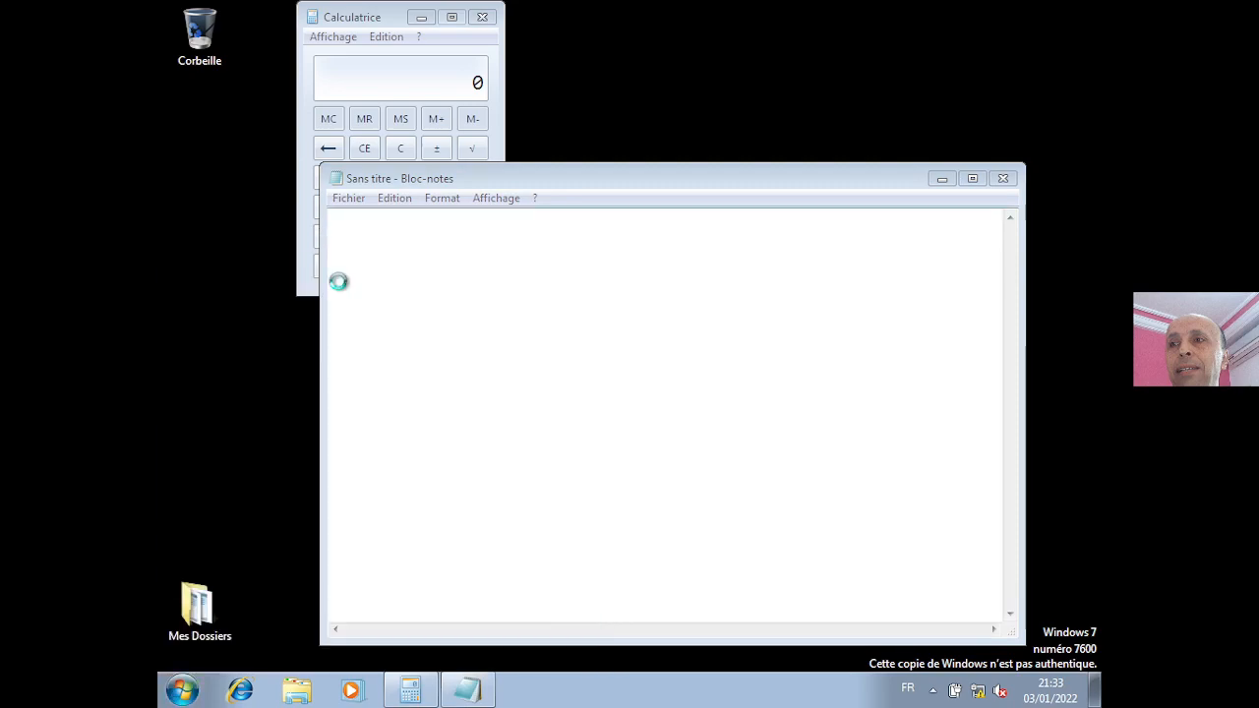